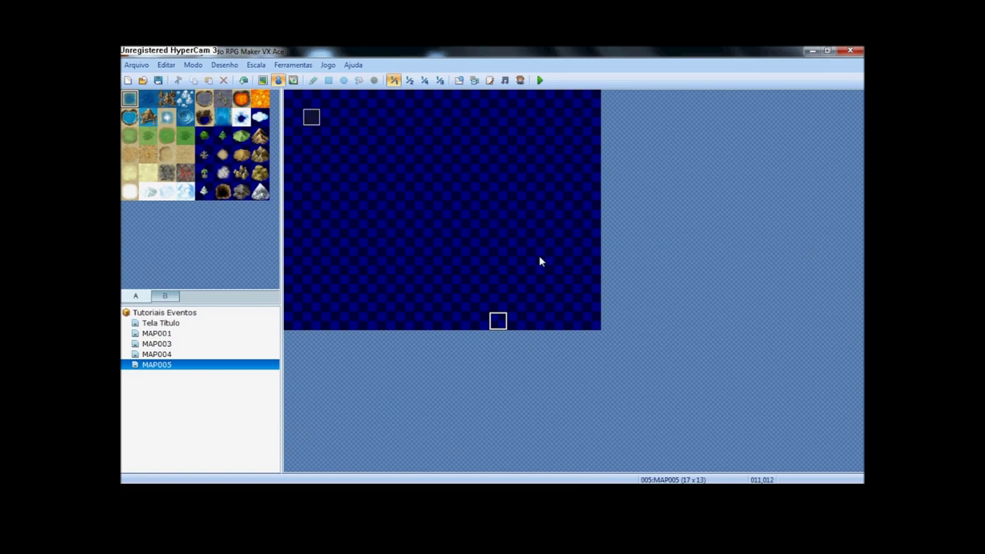
- Move MAP005's event to tile 007,006 near the middle of the map
{"action": "left_click", "coordinate": [424, 210]}
{"action": "mouse_move", "coordinate": [314, 118]}
{"action": "left_mouse_down"}
{"action": "mouse_move", "coordinate": [409, 211]}
{"action": "mouse_move", "coordinate": [497, 266]}
{"action": "mouse_move", "coordinate": [425, 216]}
{"action": "mouse_move", "coordinate": [435, 208]}
{"action": "left_mouse_up"}
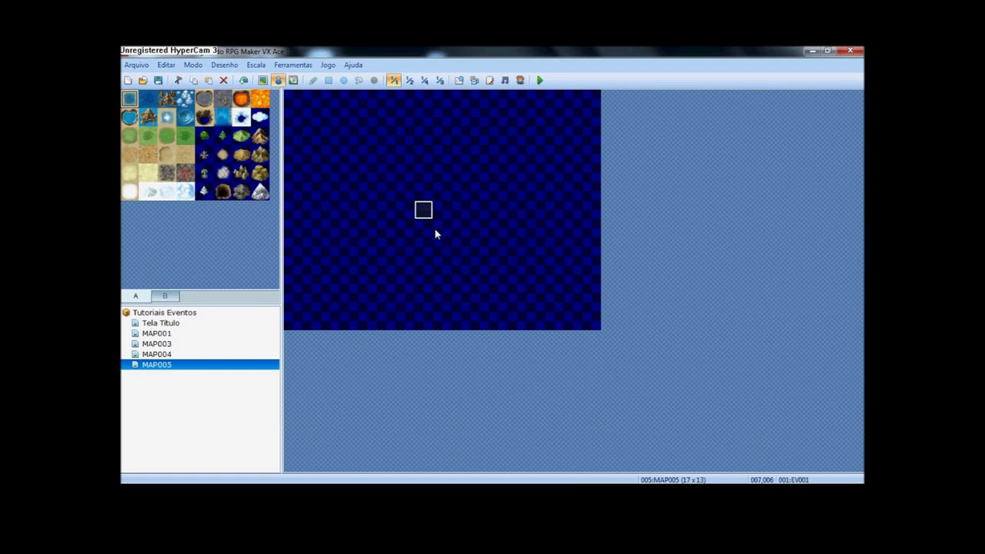
{"action": "left_click_drag", "start_coordinate": [424, 209], "coordinate": [442, 211]}
- Review the full code of the "Pular tela título" script in the script editor
{"action": "left_click", "coordinate": [490, 82]}
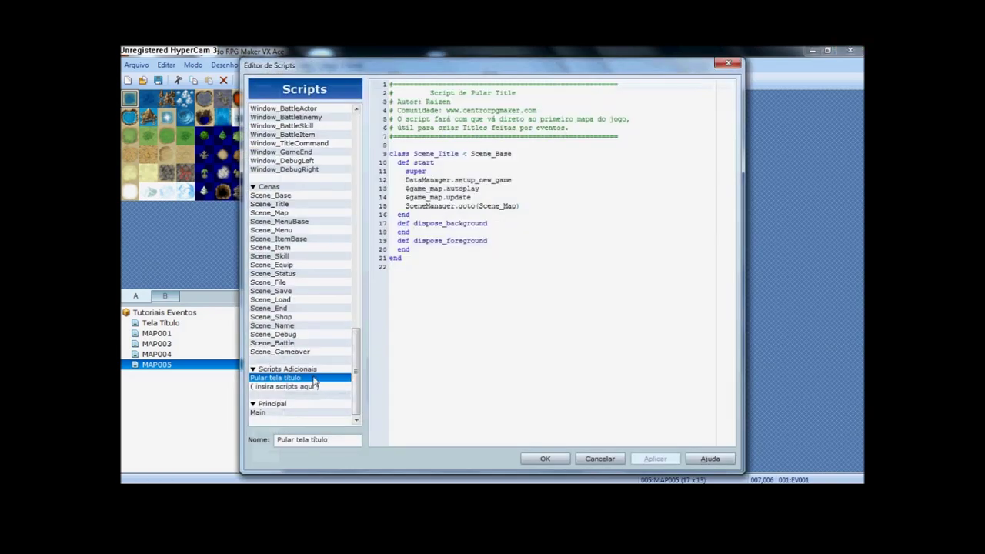
{"action": "key", "text": "ctrl+a"}
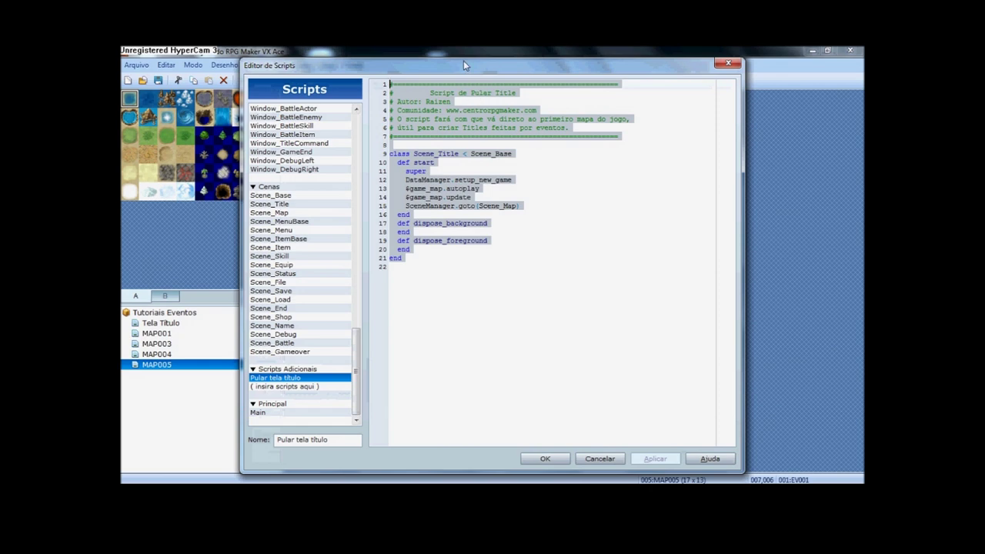
{"action": "key", "text": "Down"}
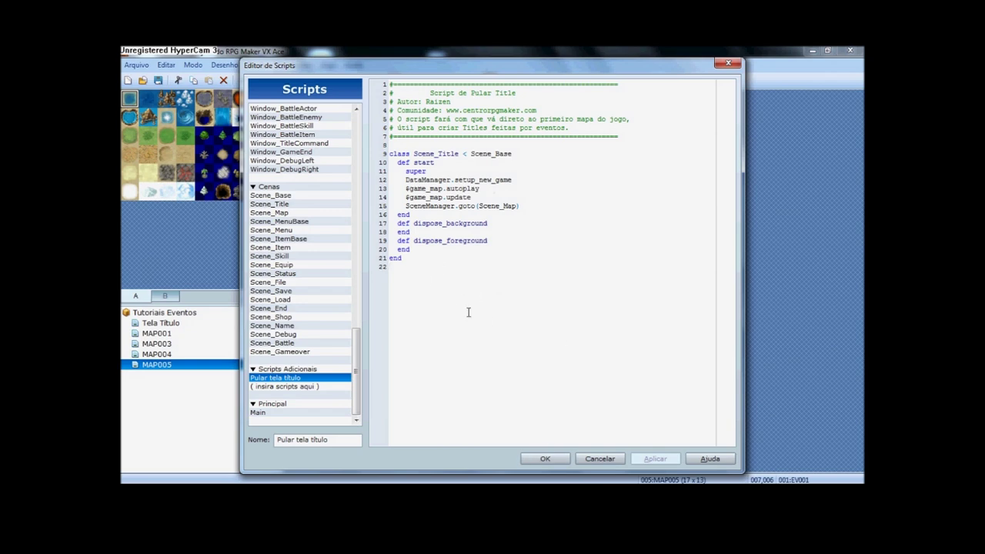
{"action": "left_click", "coordinate": [556, 460]}
{"action": "mouse_move", "coordinate": [423, 211]}
{"action": "left_mouse_down"}
{"action": "mouse_move", "coordinate": [442, 211]}
{"action": "mouse_move", "coordinate": [413, 213]}
{"action": "mouse_move", "coordinate": [424, 221]}
{"action": "left_mouse_up"}
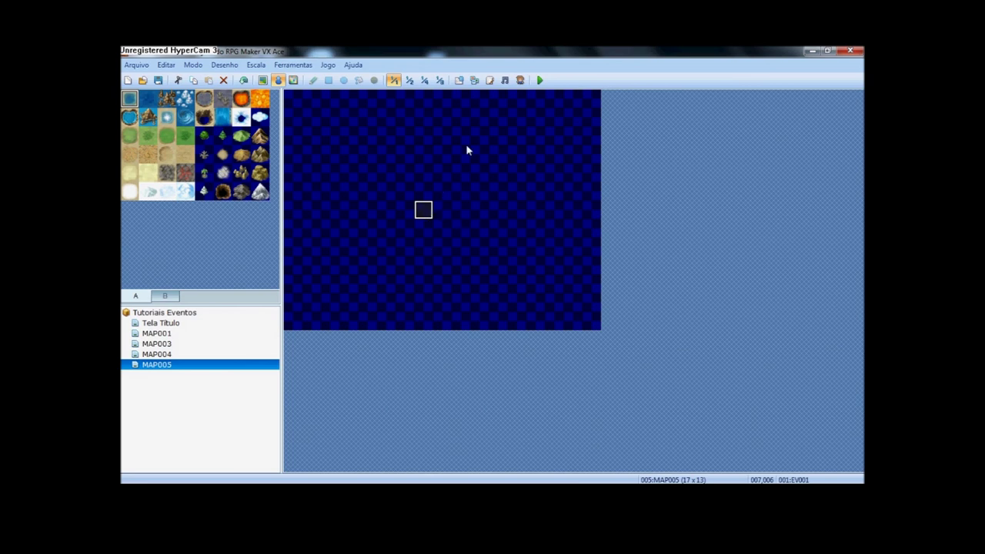
- Preview the logo and tela images among the project's Graphics/Pictures resources
{"action": "left_click", "coordinate": [474, 80]}
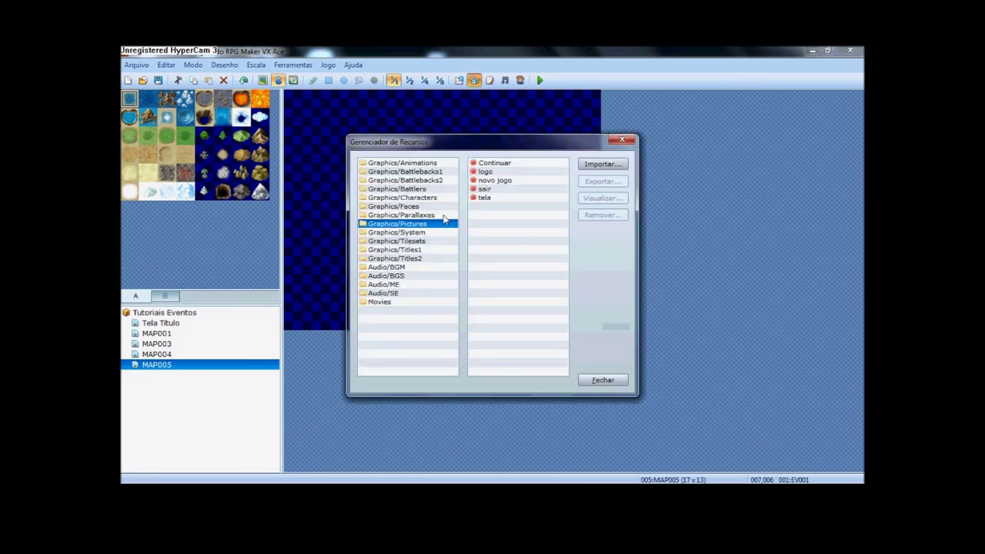
{"action": "left_click", "coordinate": [493, 163]}
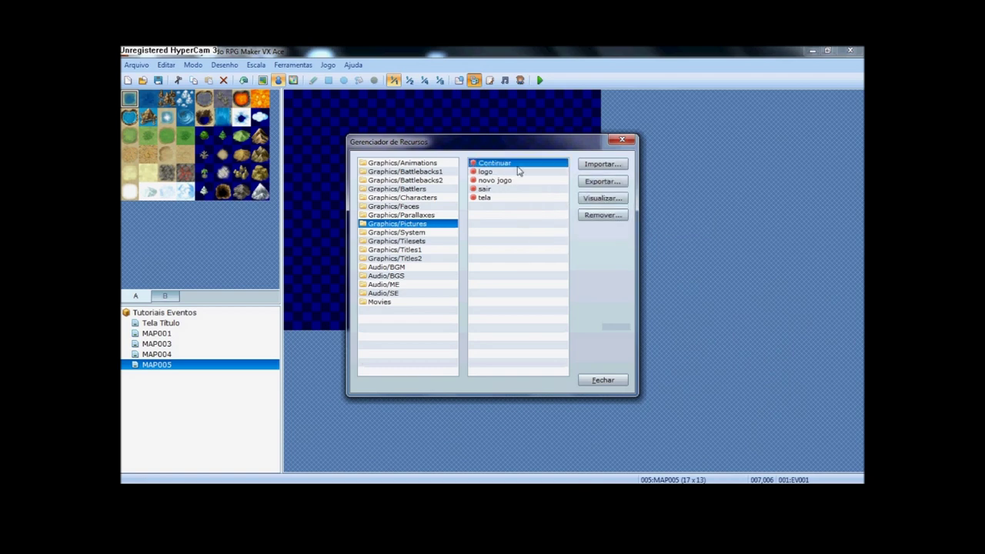
{"action": "double_click", "coordinate": [486, 171]}
{"action": "left_click_drag", "start_coordinate": [497, 128], "coordinate": [416, 104]}
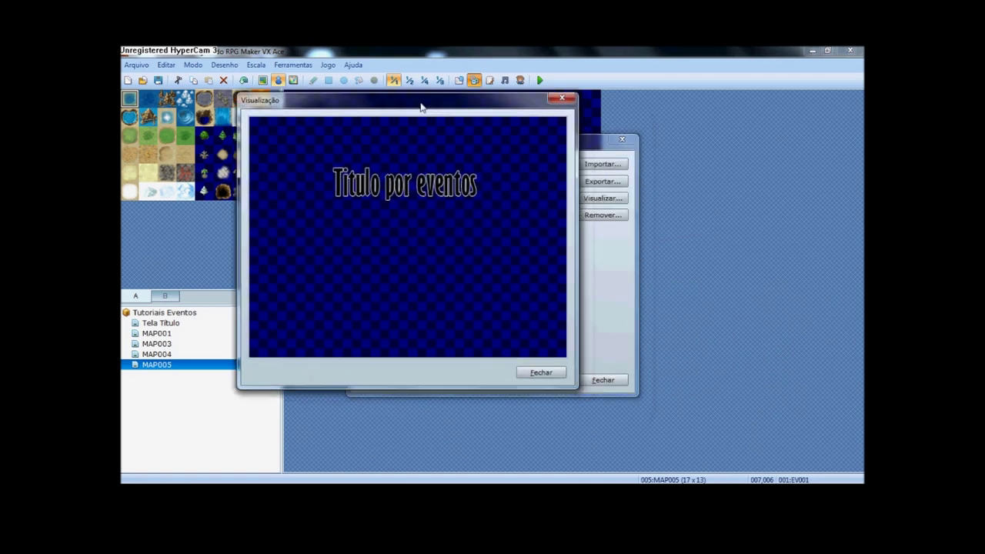
{"action": "left_click", "coordinate": [539, 374]}
{"action": "double_click", "coordinate": [481, 204]}
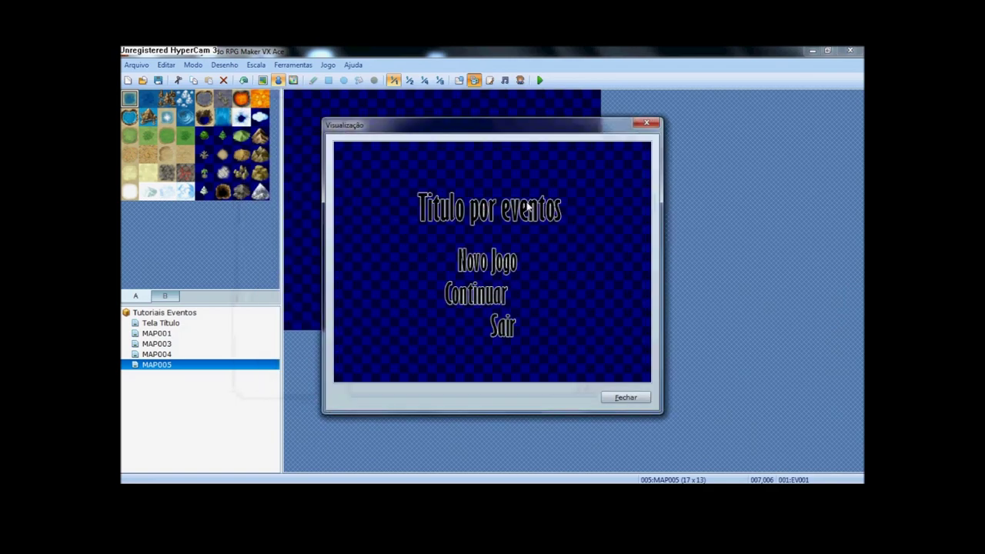
{"action": "left_click", "coordinate": [626, 397]}
- Preview the Continuar, novo jogo, sair and tela pictures, and close the resource manager
{"action": "double_click", "coordinate": [495, 163]}
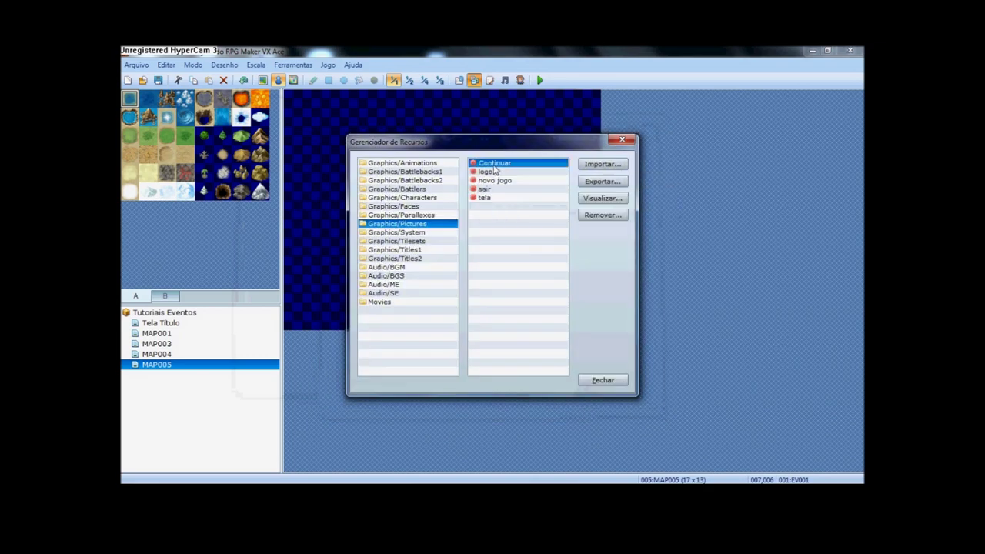
{"action": "left_click", "coordinate": [647, 123]}
{"action": "double_click", "coordinate": [495, 182]}
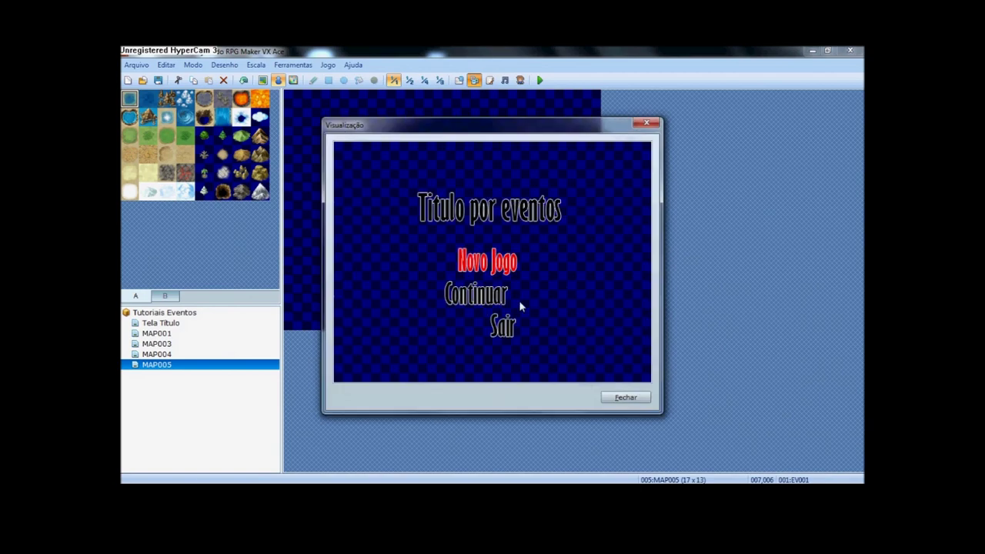
{"action": "left_click", "coordinate": [646, 124]}
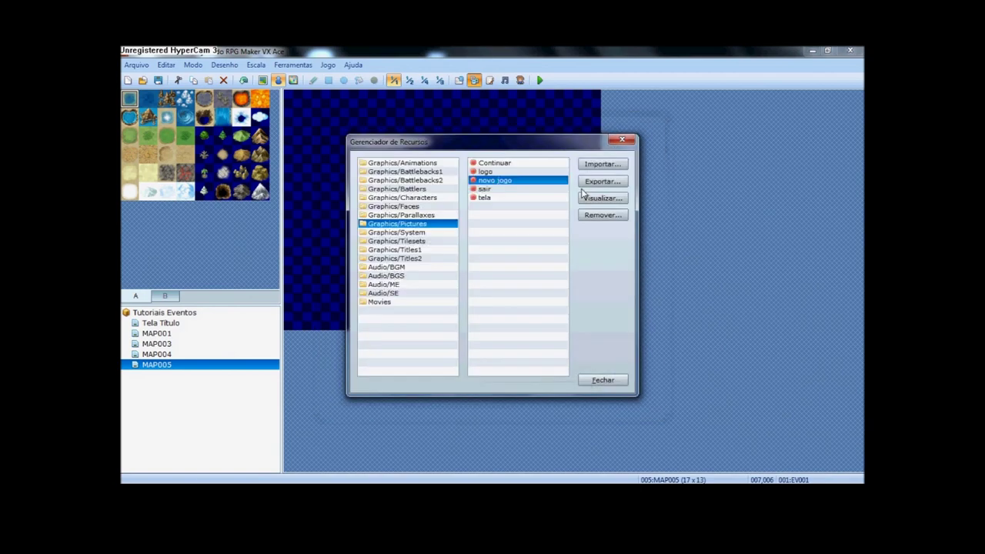
{"action": "double_click", "coordinate": [531, 190]}
{"action": "left_click", "coordinate": [649, 125]}
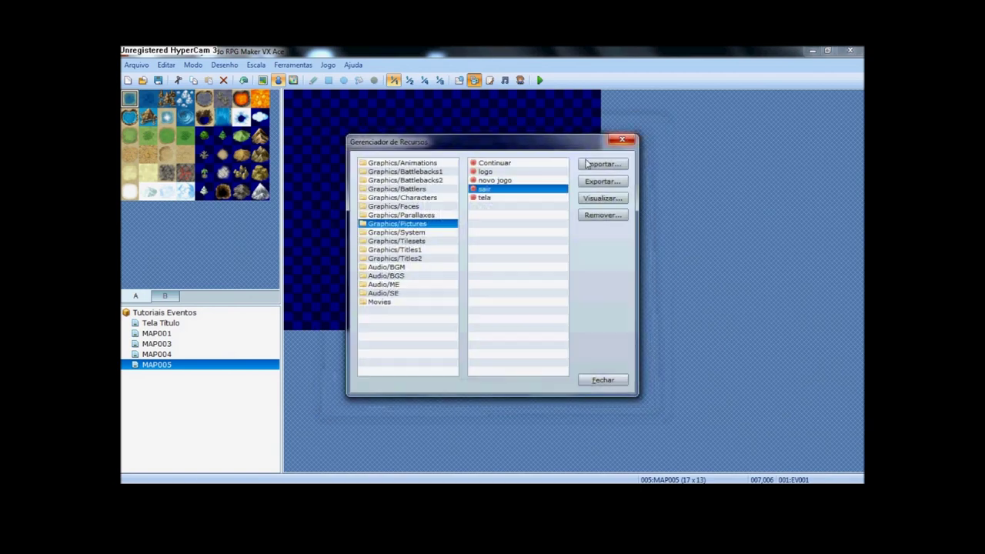
{"action": "double_click", "coordinate": [514, 198]}
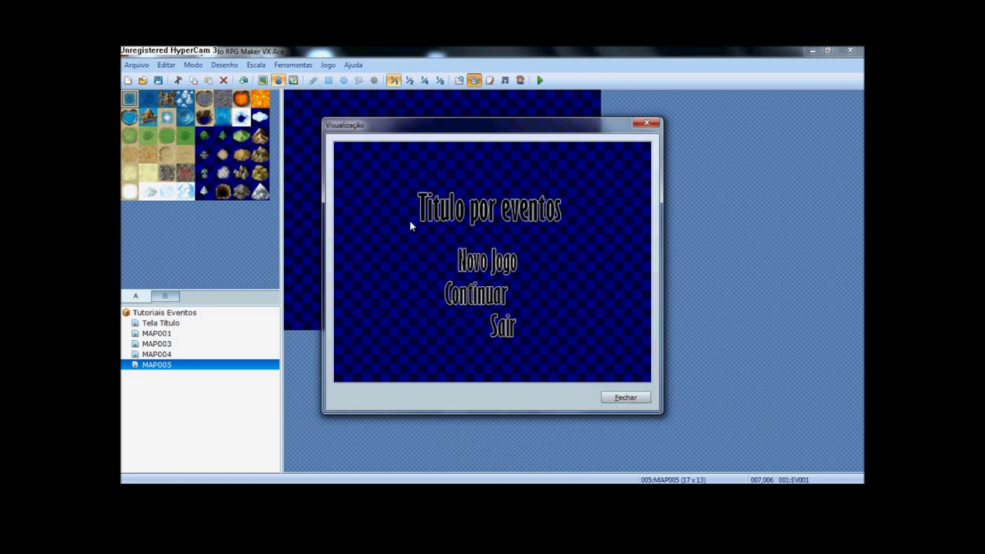
{"action": "left_click", "coordinate": [628, 398]}
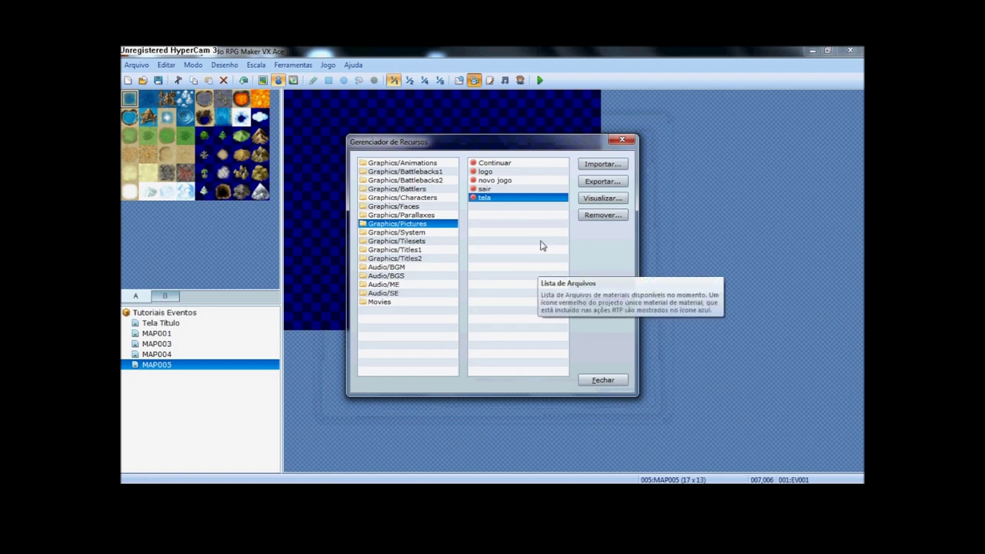
{"action": "left_click", "coordinate": [622, 142]}
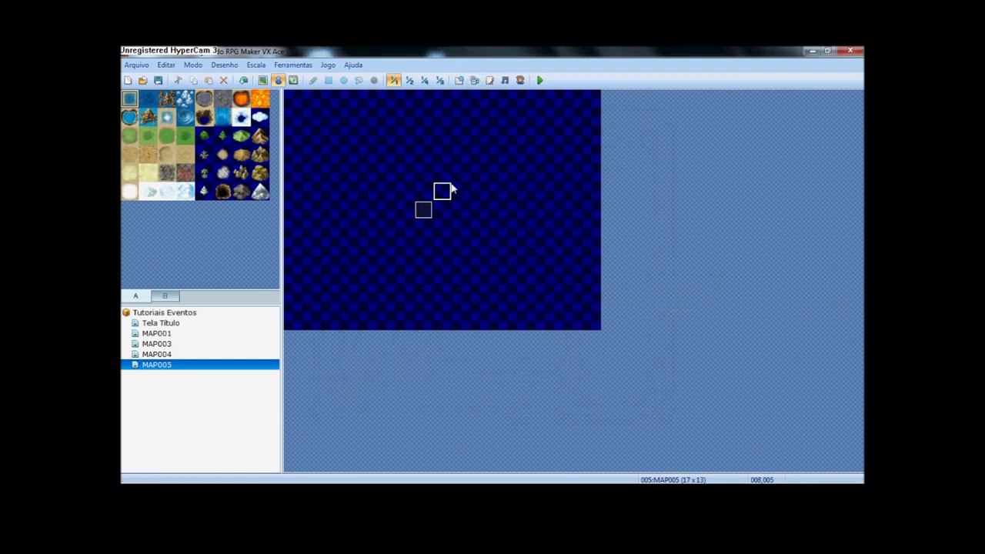
- Move MAP005's event to the map's upper-left corner tile (000,000) and compare its placement with the Tela Título map
{"action": "left_click", "coordinate": [419, 195]}
{"action": "left_click_drag", "start_coordinate": [423, 209], "coordinate": [386, 174]}
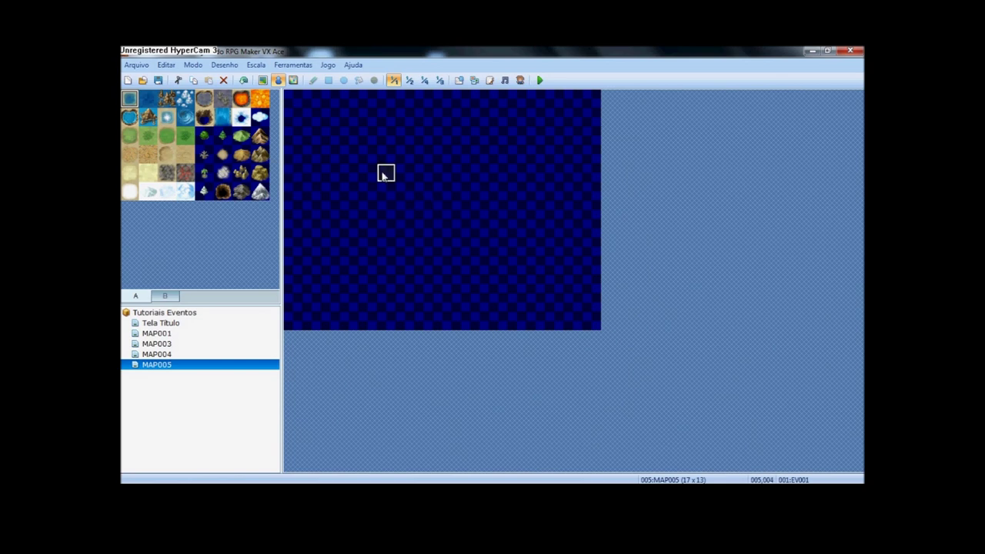
{"action": "left_click_drag", "start_coordinate": [385, 174], "coordinate": [293, 99]}
{"action": "left_click", "coordinate": [158, 324]}
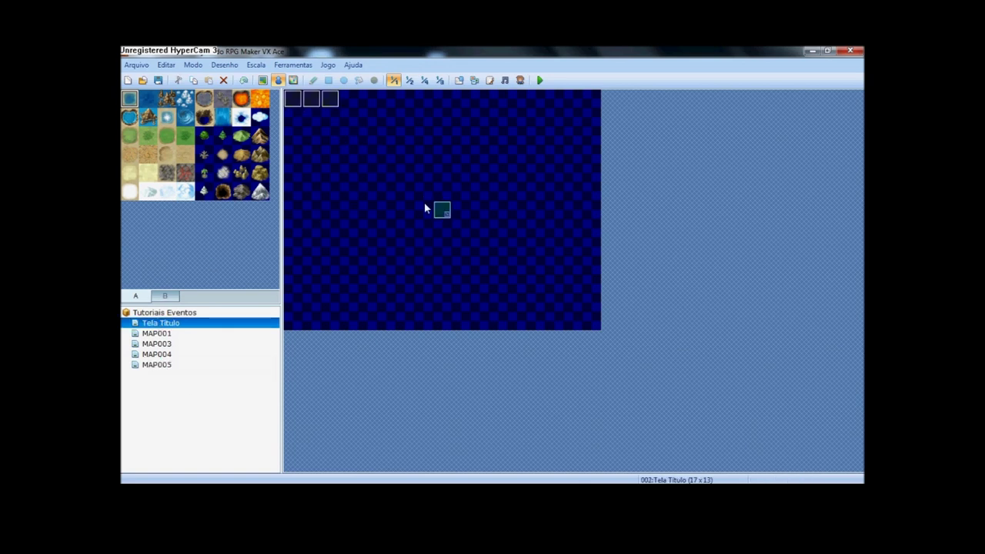
{"action": "left_click", "coordinate": [170, 365]}
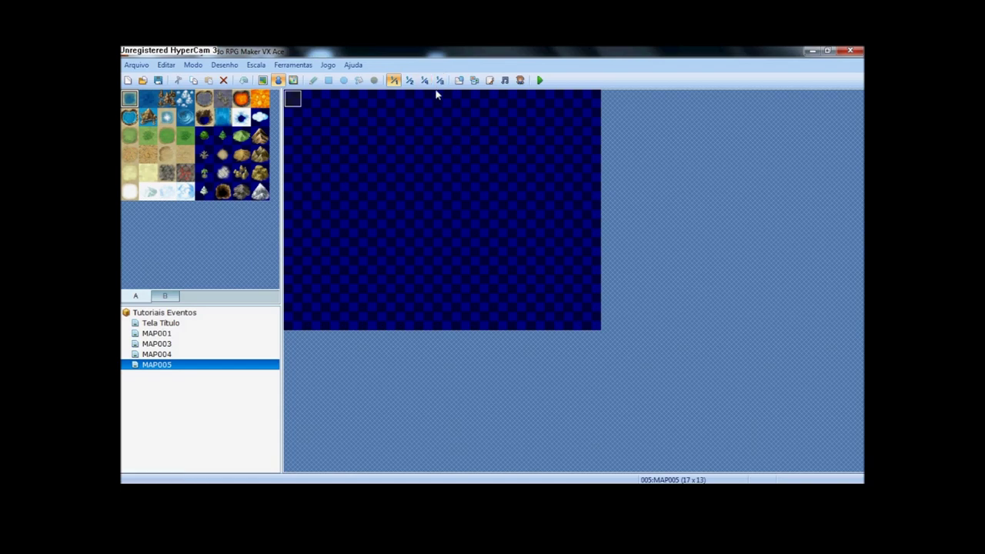
- Check the initial party in the database's system settings and the character graphic of hero 001
{"action": "key", "text": "F9"}
{"action": "left_click", "coordinate": [695, 82]}
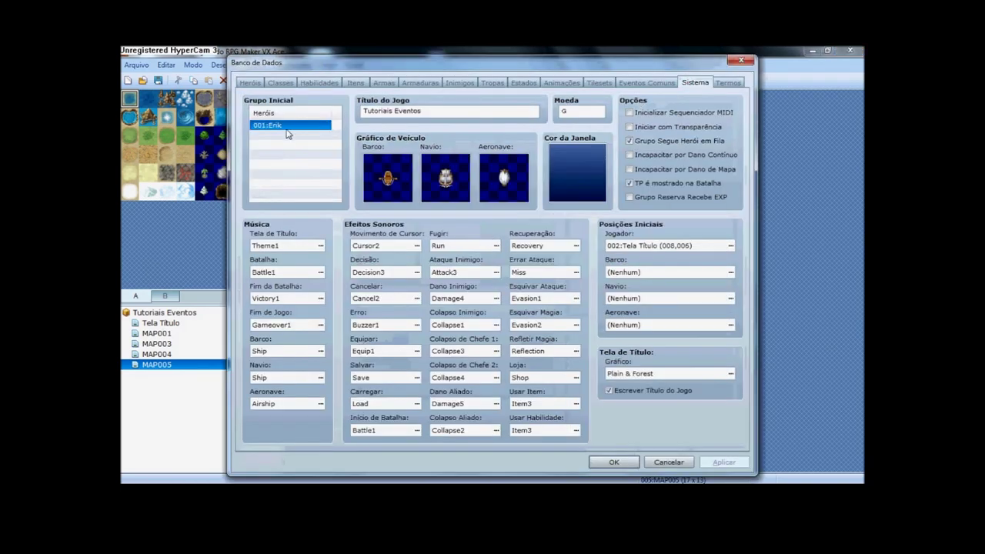
{"action": "left_click", "coordinate": [251, 85]}
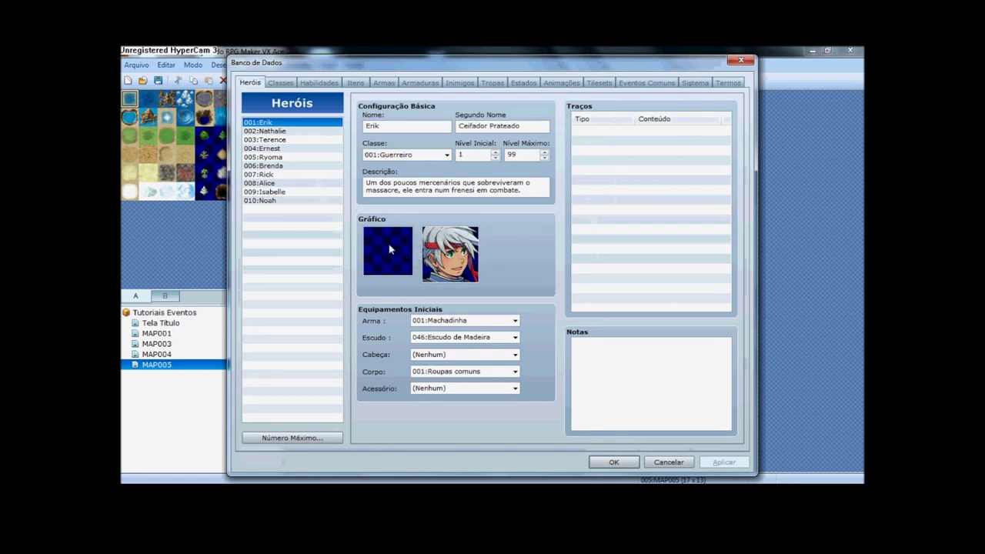
{"action": "double_click", "coordinate": [388, 250]}
{"action": "left_click", "coordinate": [638, 374]}
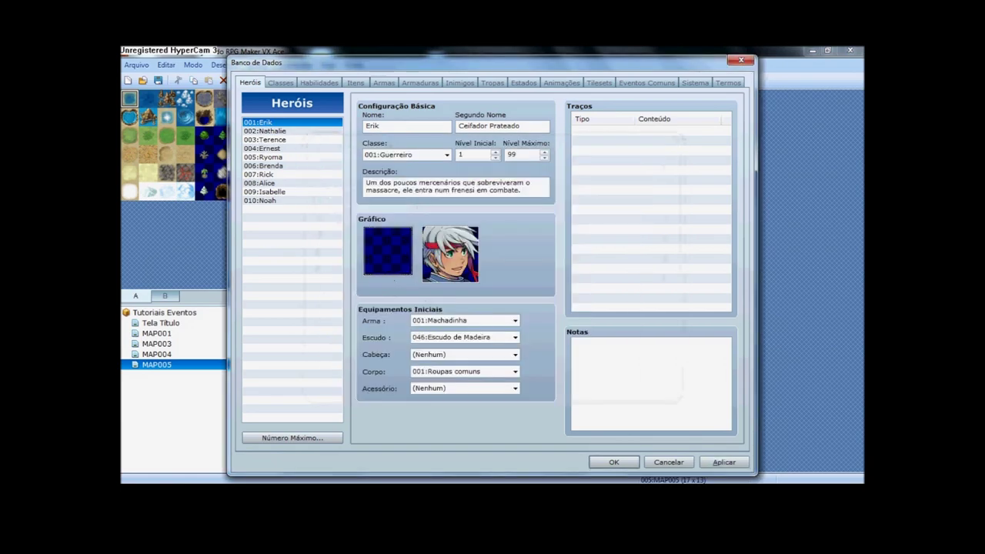
{"action": "left_click", "coordinate": [614, 462]}
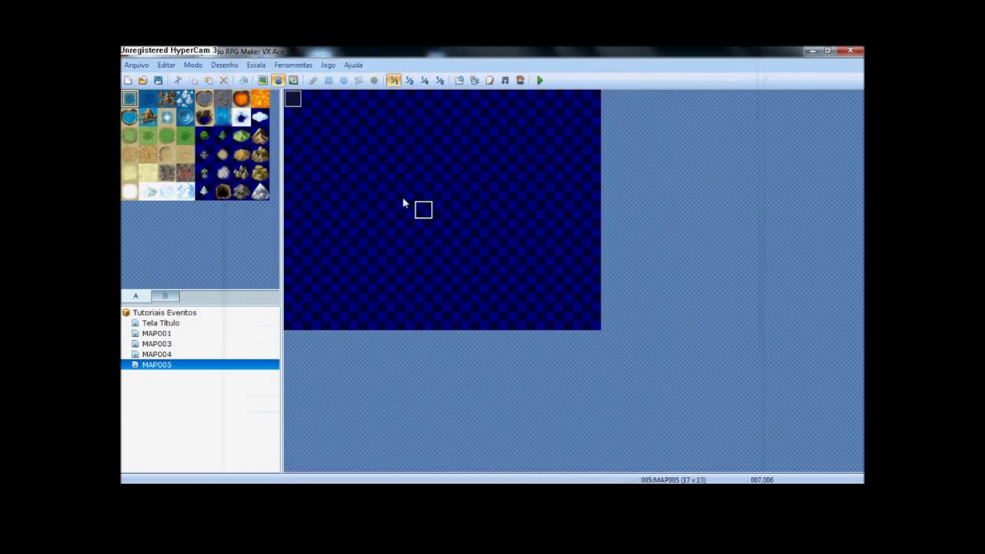
- Open MAP005's corner event and examine its wait command and the Show Picture settings for logo
{"action": "double_click", "coordinate": [294, 110]}
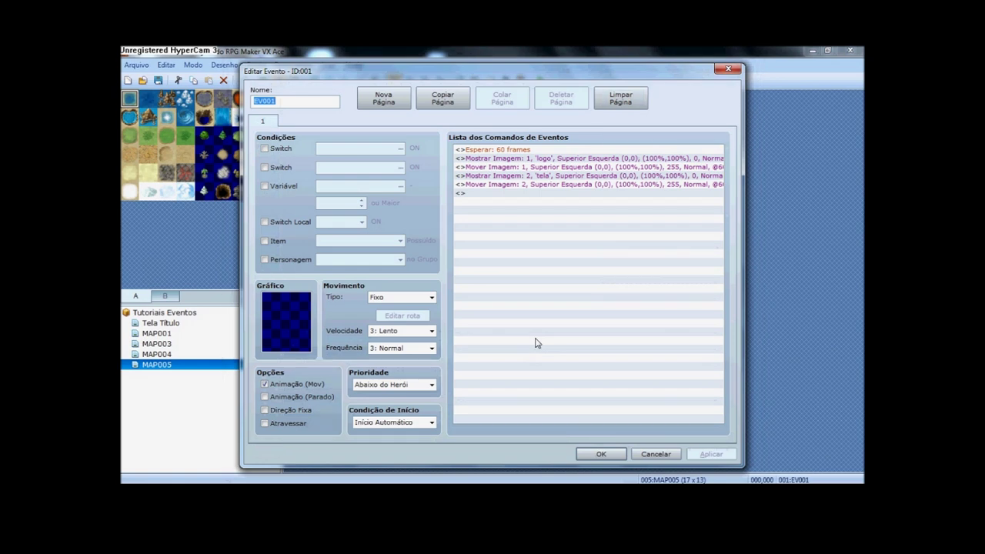
{"action": "left_click", "coordinate": [495, 150]}
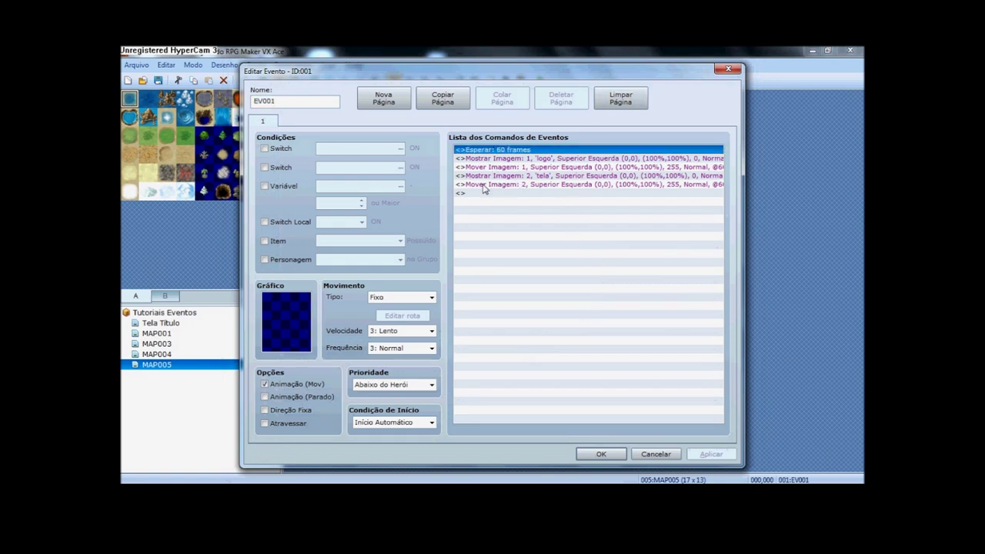
{"action": "left_click", "coordinate": [514, 159]}
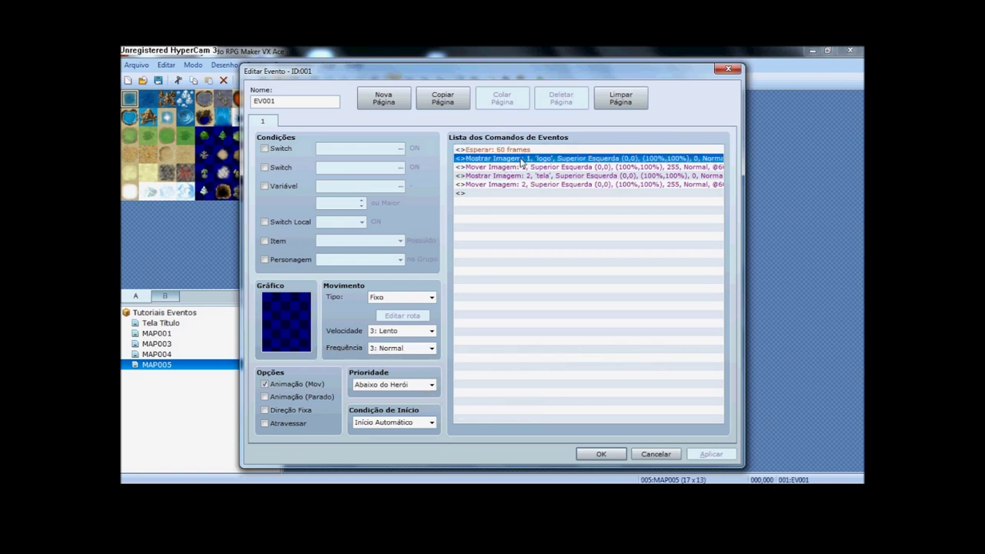
{"action": "double_click", "coordinate": [565, 160]}
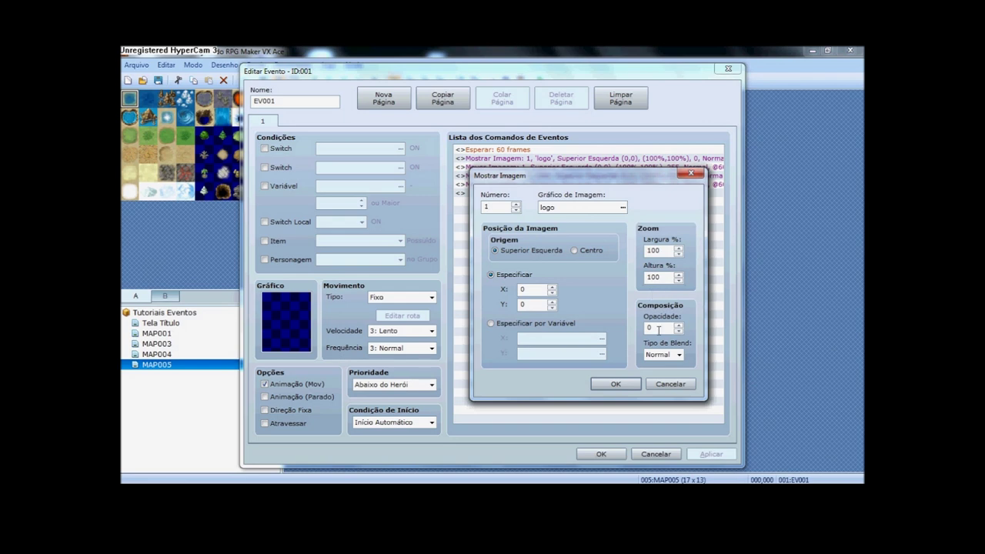
{"action": "left_click", "coordinate": [616, 384]}
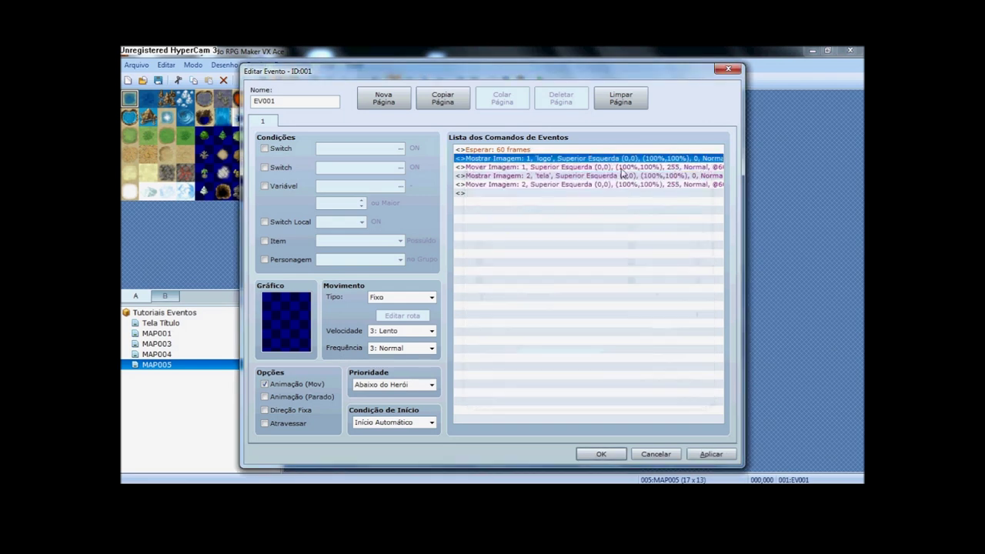
- Examine the Move Picture settings for picture 1, including opacity and duration
{"action": "left_click", "coordinate": [620, 168]}
{"action": "double_click", "coordinate": [620, 169]}
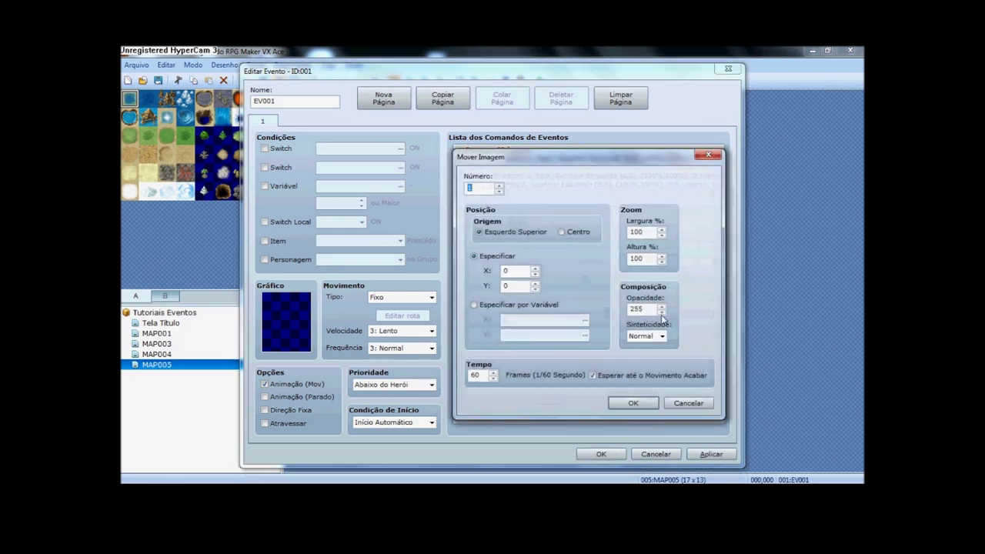
{"action": "left_click", "coordinate": [633, 403]}
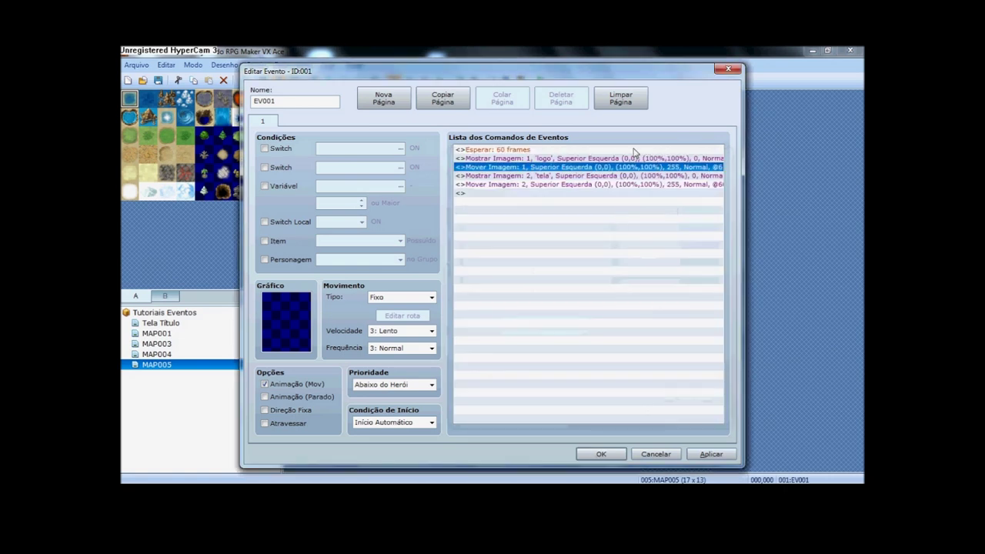
- Examine the Show Picture settings and graphic for tela as picture 2, and the Move Picture settings for picture 2
{"action": "left_click", "coordinate": [583, 177]}
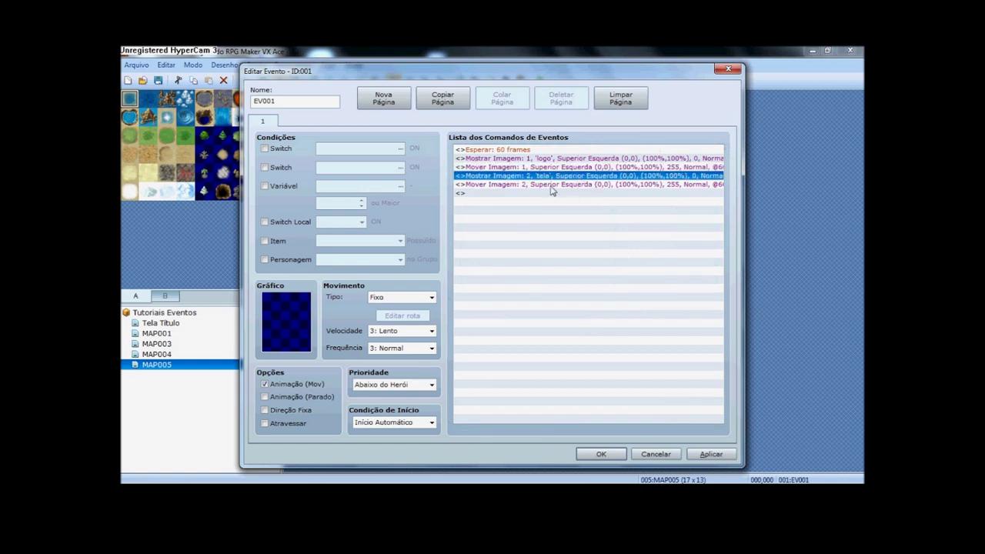
{"action": "double_click", "coordinate": [513, 176]}
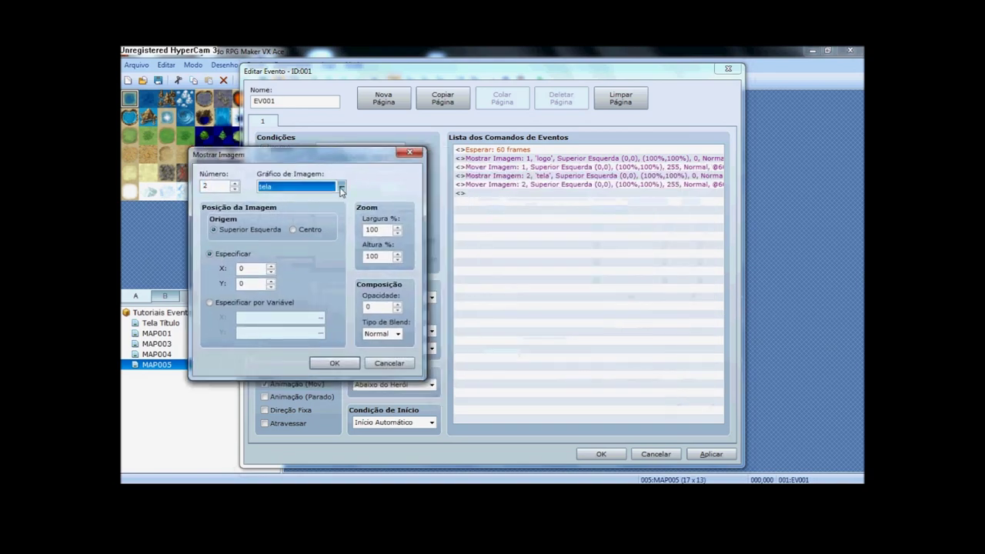
{"action": "left_click", "coordinate": [341, 186]}
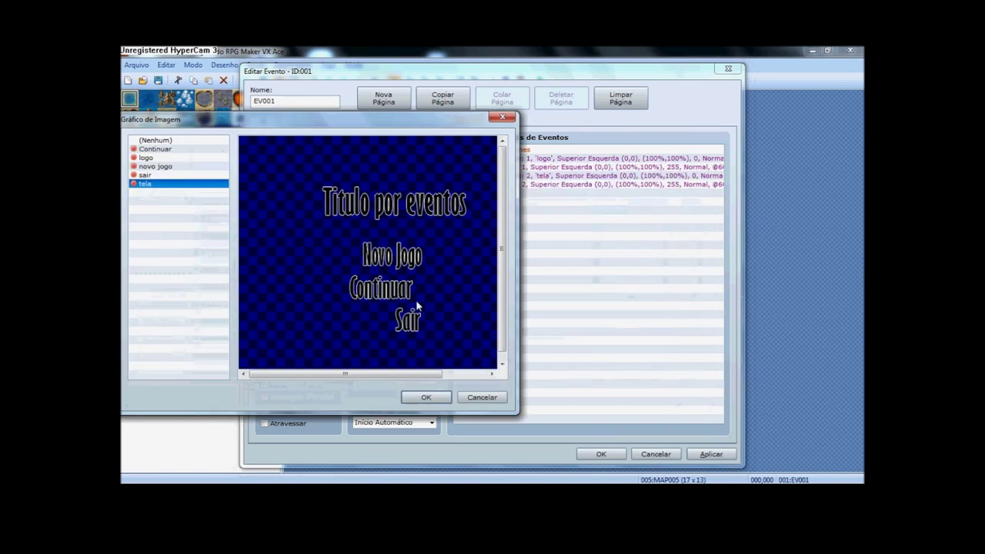
{"action": "left_click", "coordinate": [429, 398]}
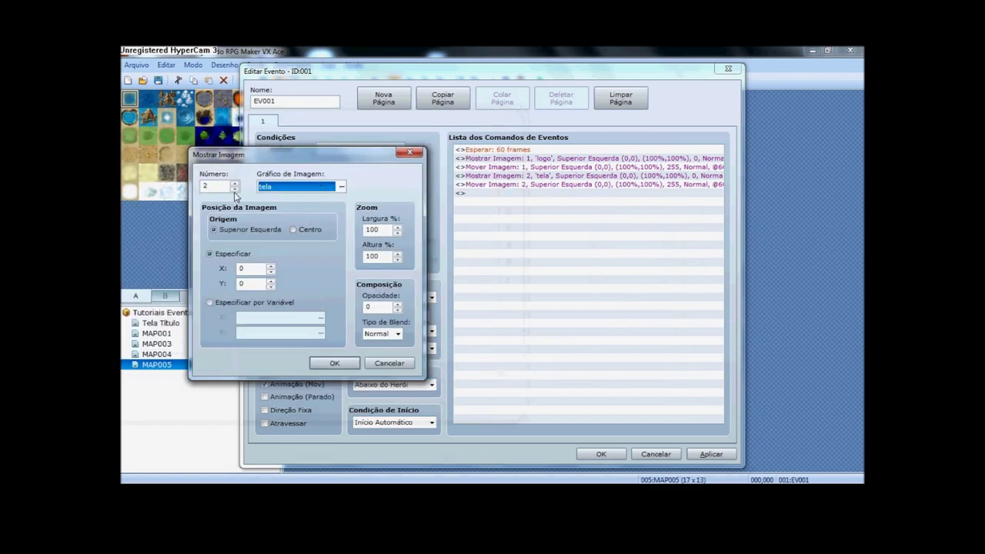
{"action": "left_click_drag", "start_coordinate": [223, 158], "coordinate": [262, 163]}
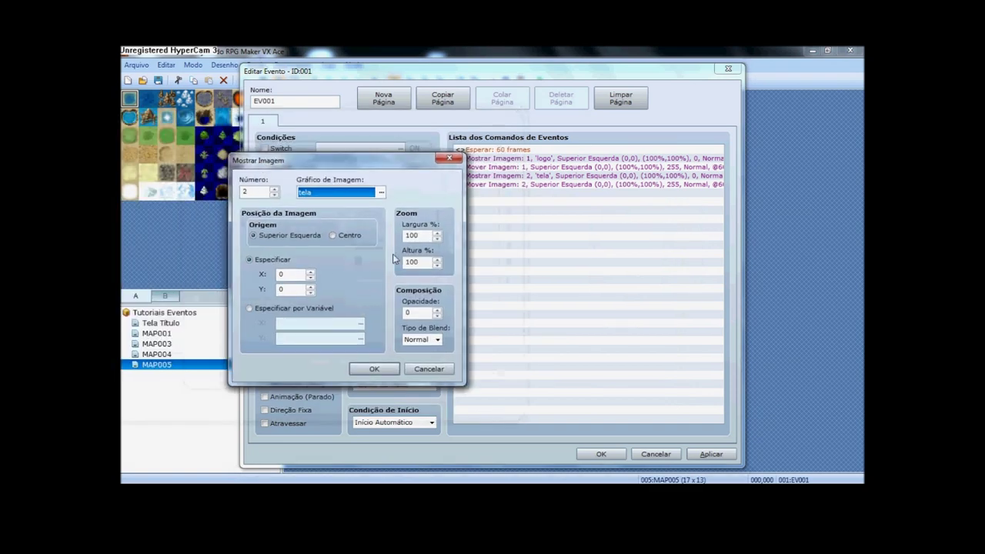
{"action": "left_click", "coordinate": [374, 369]}
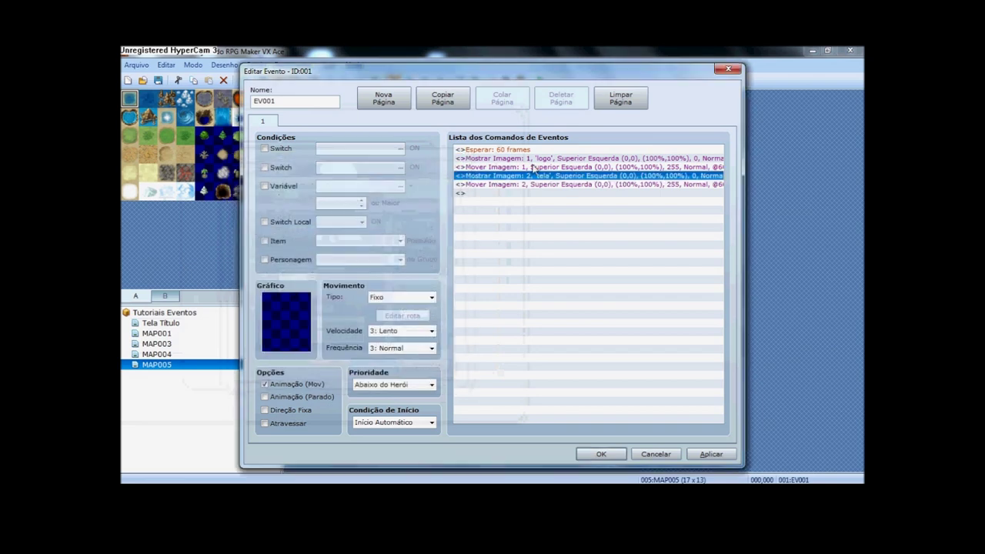
{"action": "double_click", "coordinate": [534, 185]}
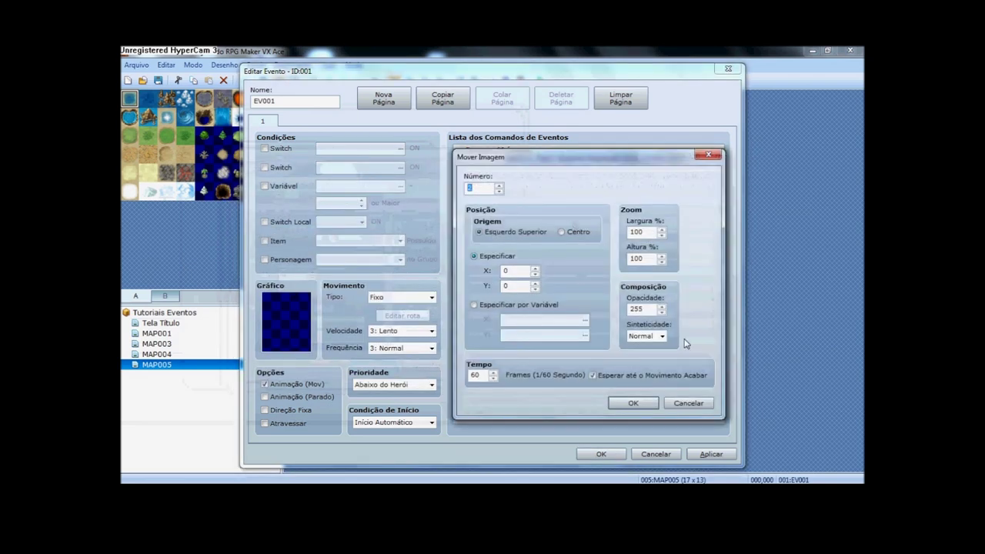
{"action": "left_click", "coordinate": [625, 405]}
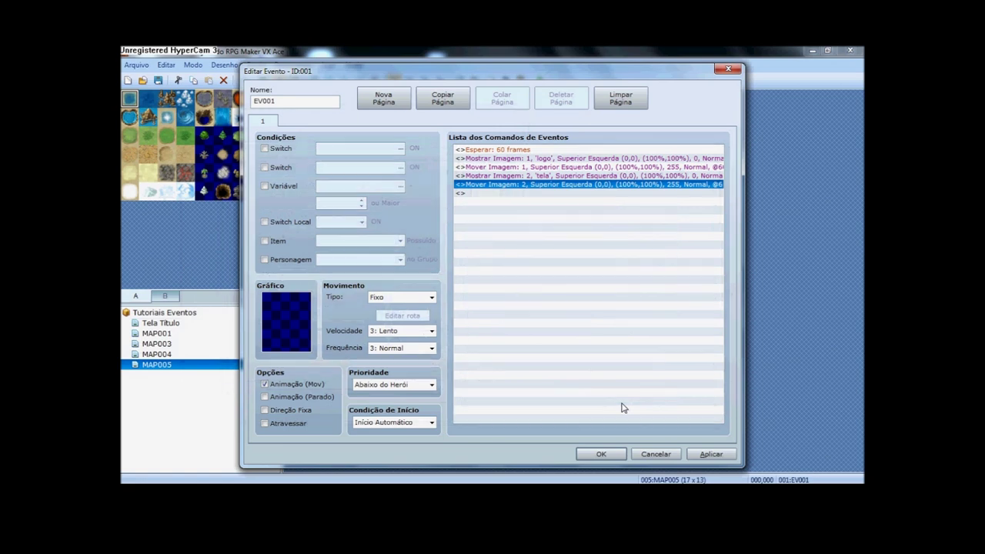
- Append a variable control command to the event that sets 0001:Opção do Menu to the constant 1
{"action": "double_click", "coordinate": [501, 193]}
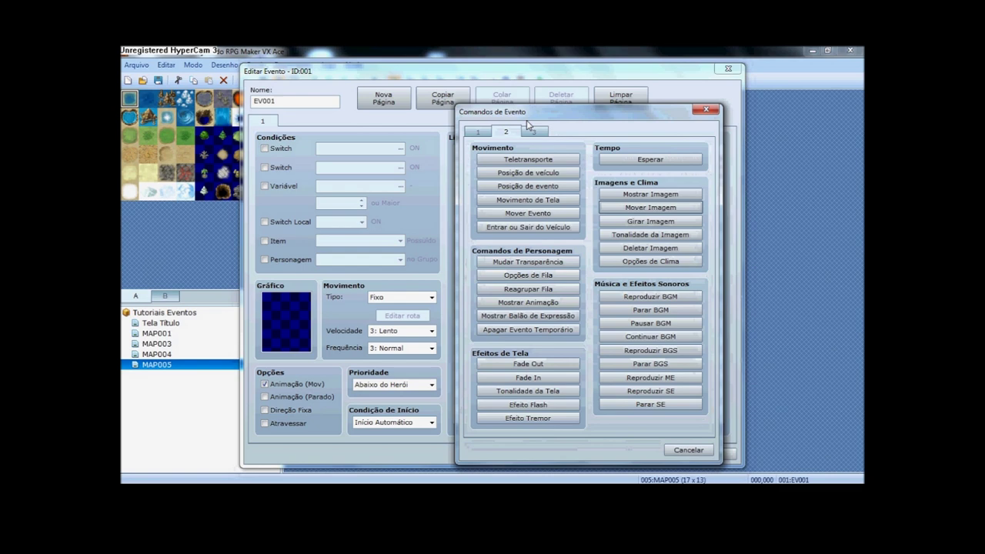
{"action": "left_click", "coordinate": [482, 130]}
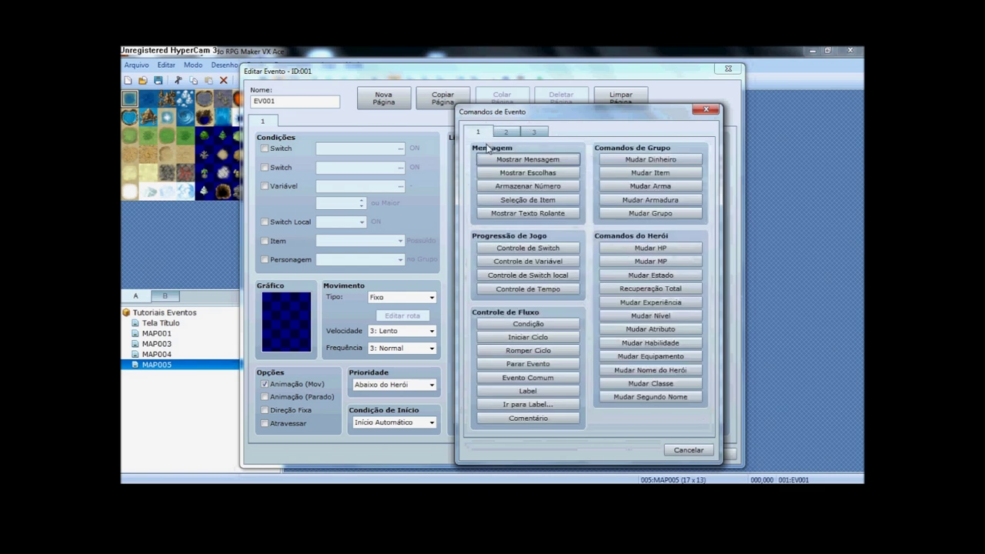
{"action": "left_click", "coordinate": [547, 262]}
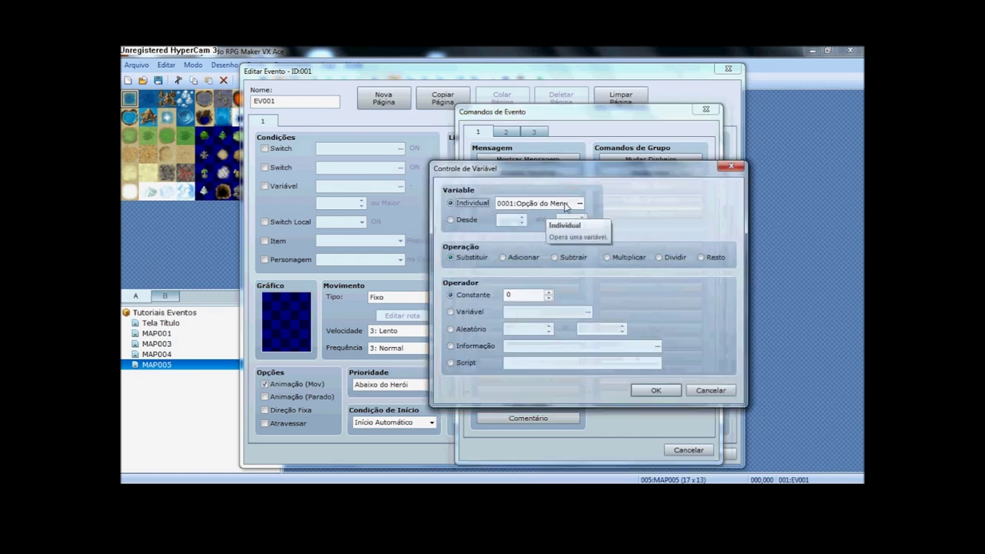
{"action": "double_click", "coordinate": [518, 296]}
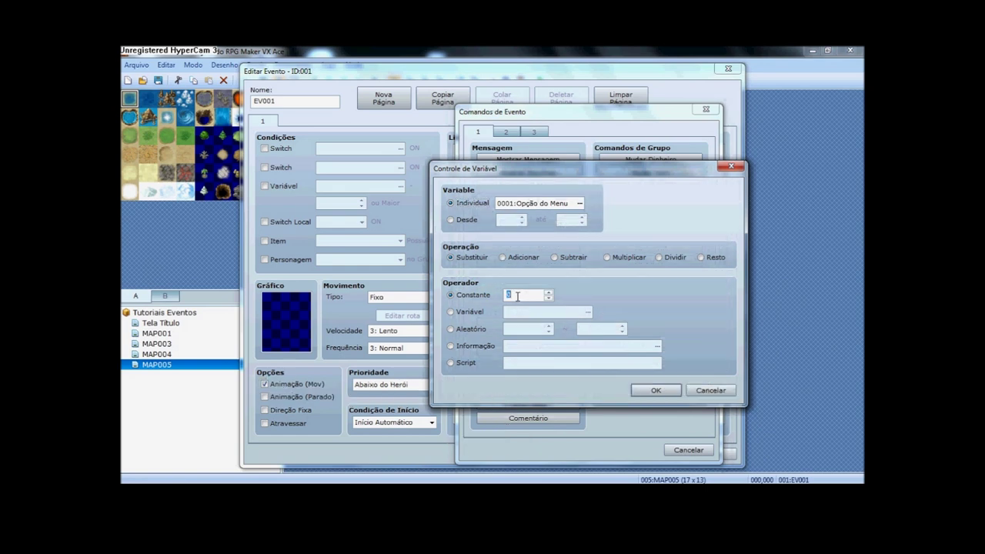
{"action": "type", "text": "1"}
{"action": "left_click", "coordinate": [647, 391]}
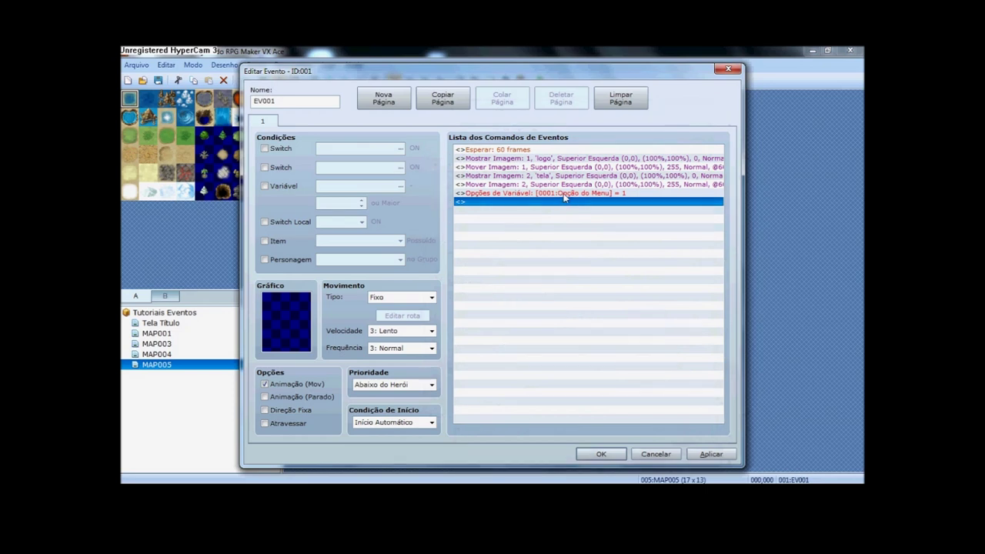
{"action": "left_click", "coordinate": [564, 194]}
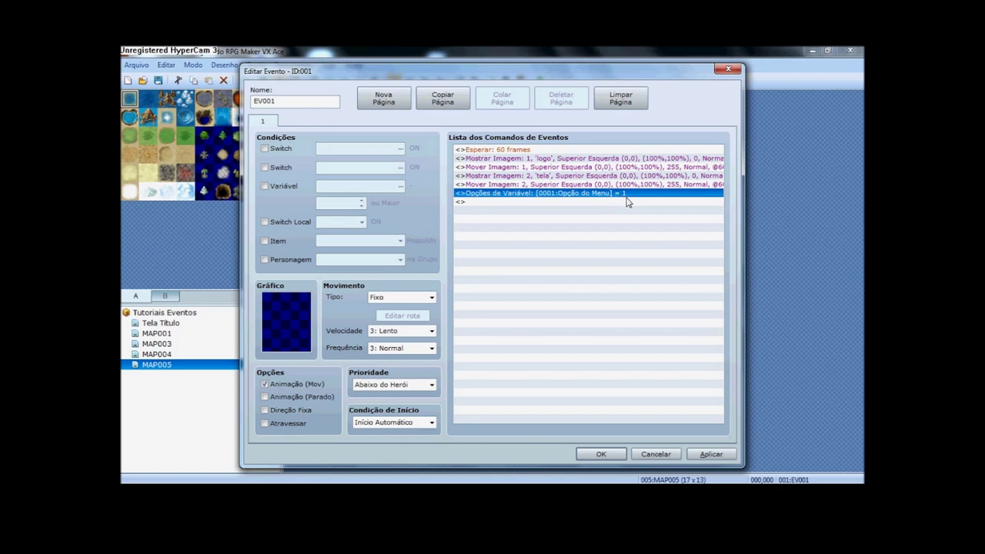
- Append a local switch command after the variable command that turns switch A ON
{"action": "left_click", "coordinate": [587, 203]}
{"action": "double_click", "coordinate": [556, 203]}
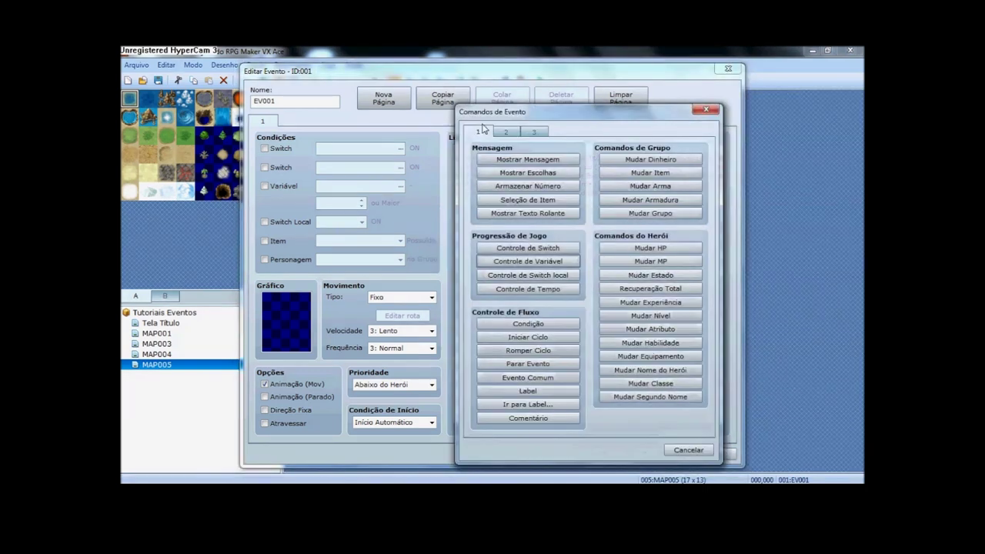
{"action": "left_click", "coordinate": [528, 277]}
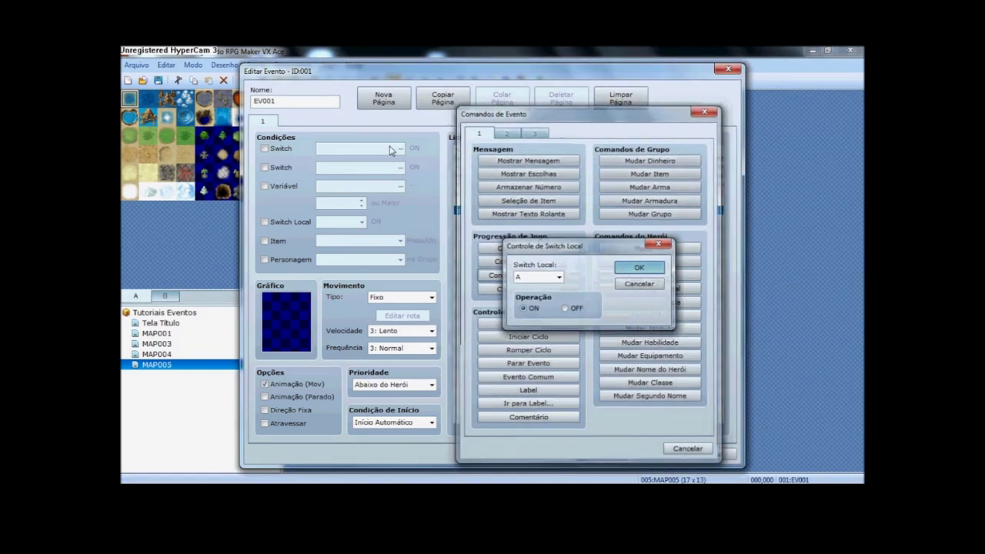
{"action": "left_click", "coordinate": [630, 269]}
- Add a second page to the event with local switch A ON as its condition
{"action": "left_click", "coordinate": [383, 98]}
{"action": "left_click", "coordinate": [293, 221]}
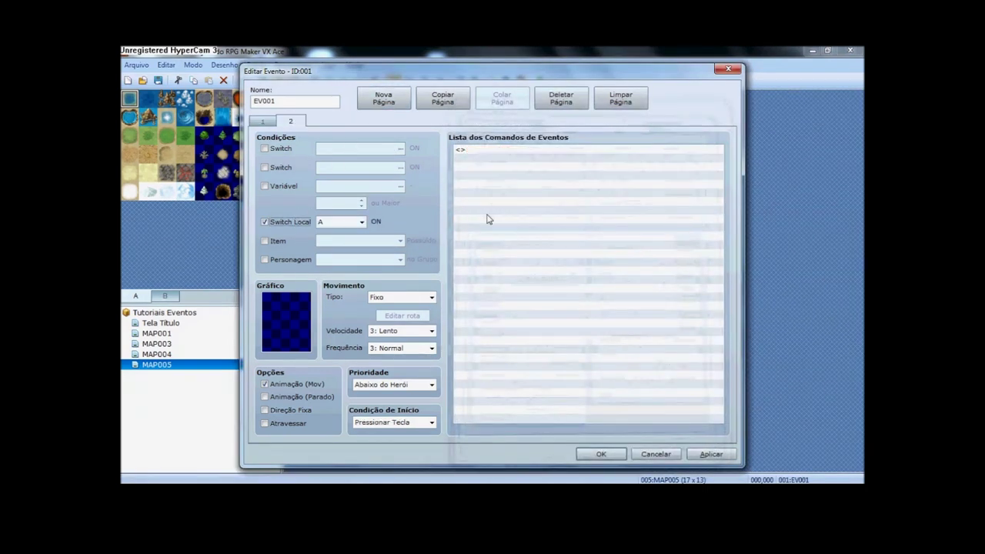
{"action": "left_click", "coordinate": [266, 121]}
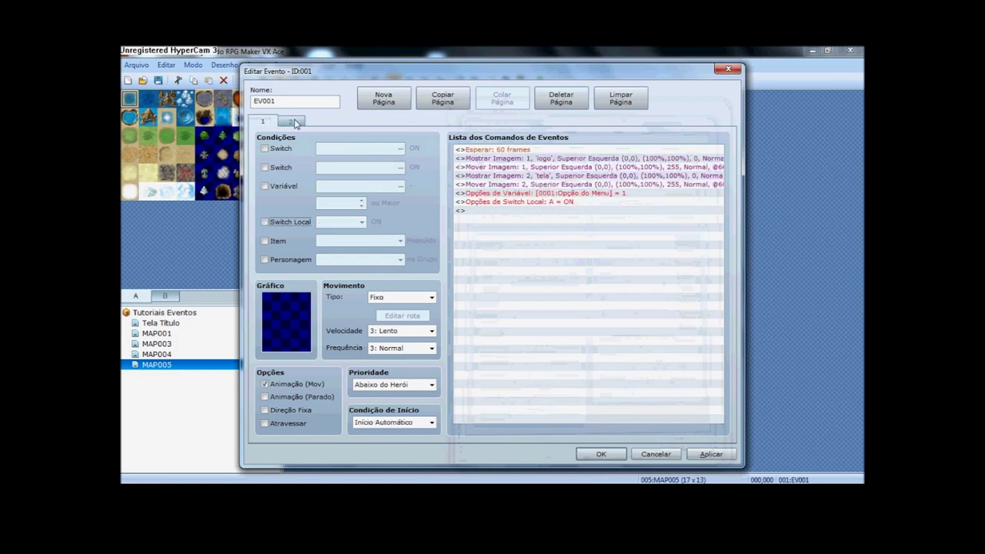
{"action": "left_click", "coordinate": [291, 121]}
{"action": "left_click", "coordinate": [266, 121]}
{"action": "left_click", "coordinate": [291, 121]}
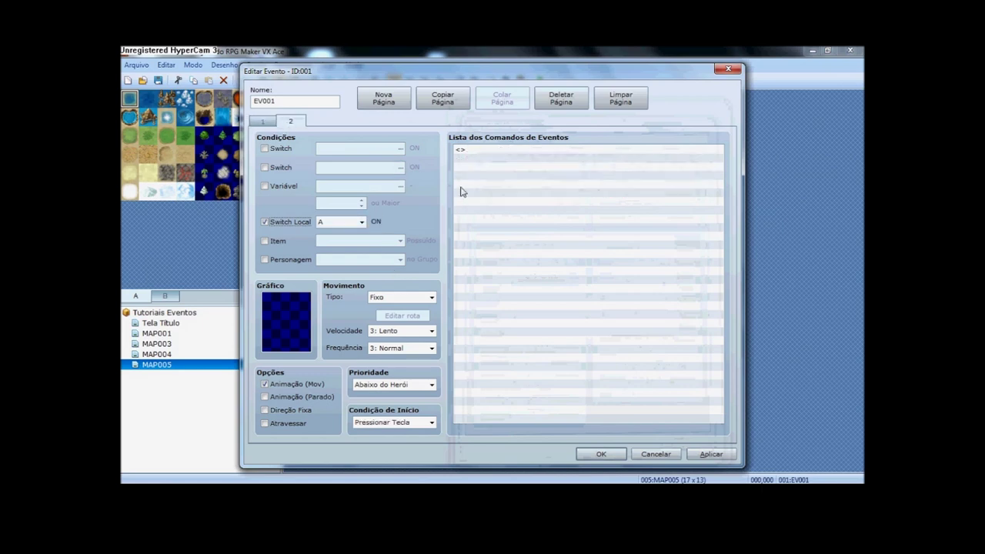
- Set the second page's start condition to Processo Paralelo and save the event
{"action": "left_click", "coordinate": [398, 423]}
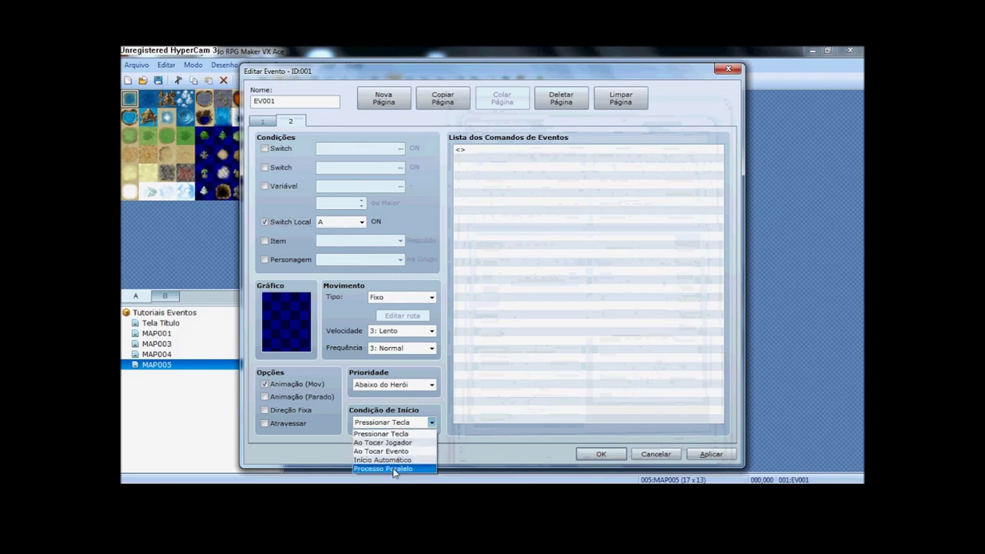
{"action": "left_click", "coordinate": [392, 468]}
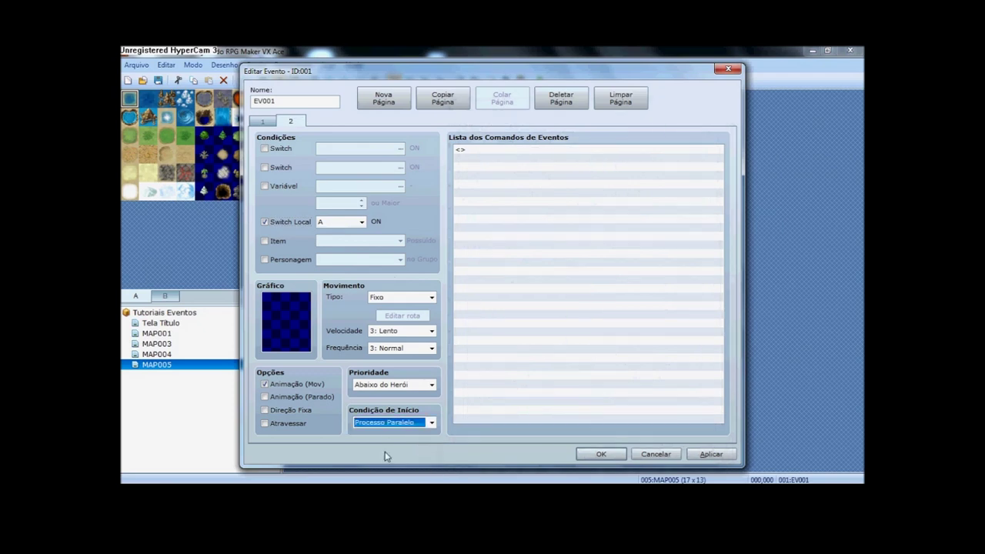
{"action": "left_click", "coordinate": [264, 122]}
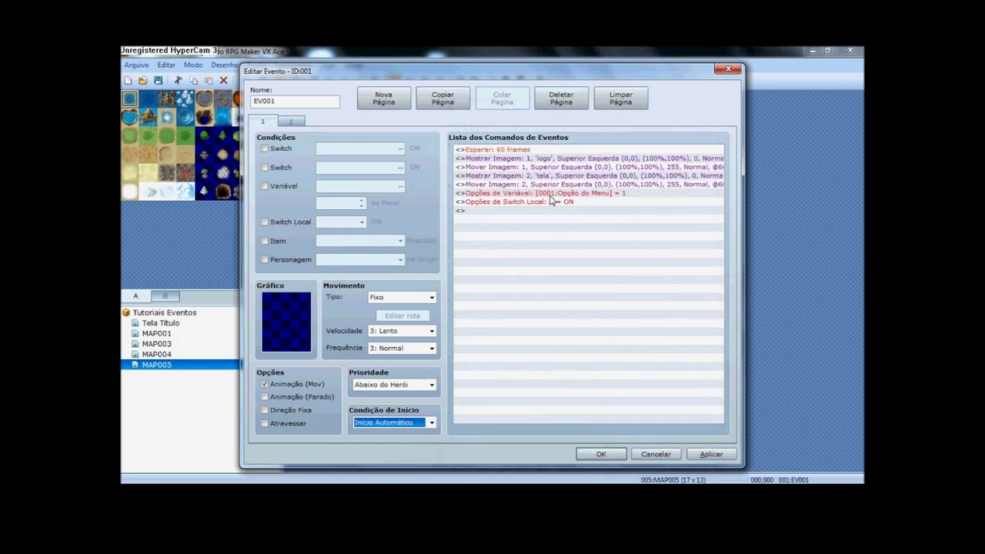
{"action": "left_click", "coordinate": [600, 455]}
- Create a new event on tile 001,000 with the start condition Processo Paralelo
{"action": "double_click", "coordinate": [315, 106]}
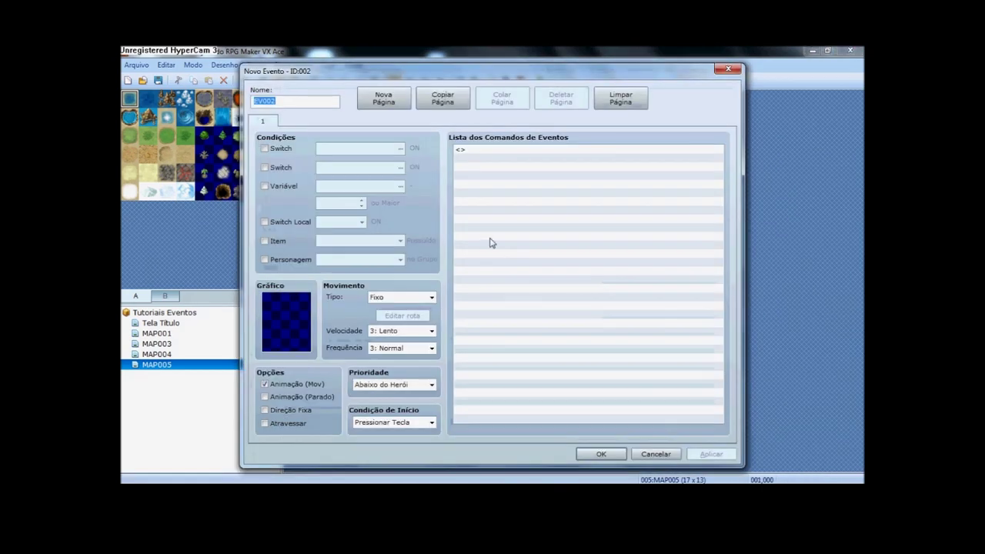
{"action": "left_click", "coordinate": [484, 151]}
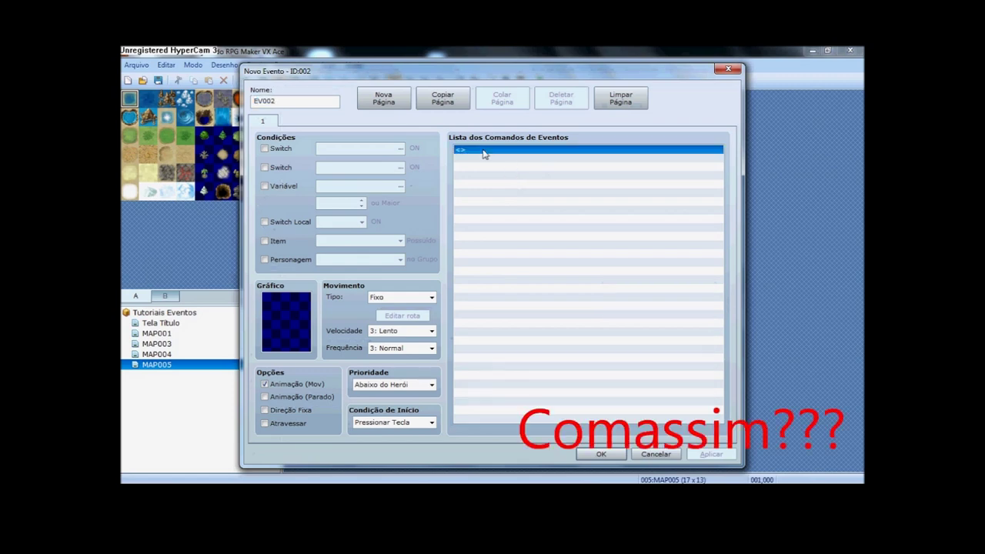
{"action": "left_click", "coordinate": [394, 423]}
{"action": "left_click", "coordinate": [393, 469]}
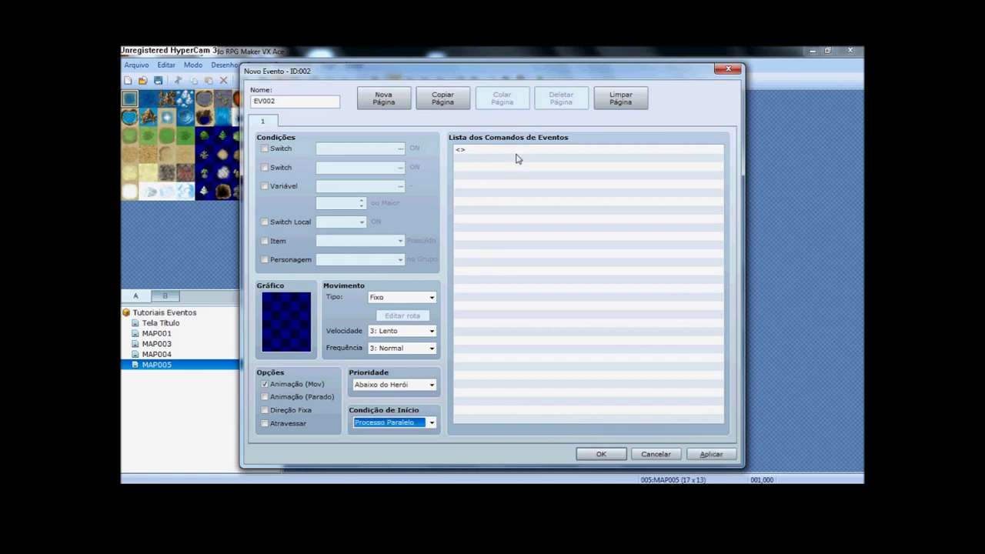
- Add a condition checking that variable 0001:Opção do Menu equals 1, without an exception branch
{"action": "double_click", "coordinate": [518, 151]}
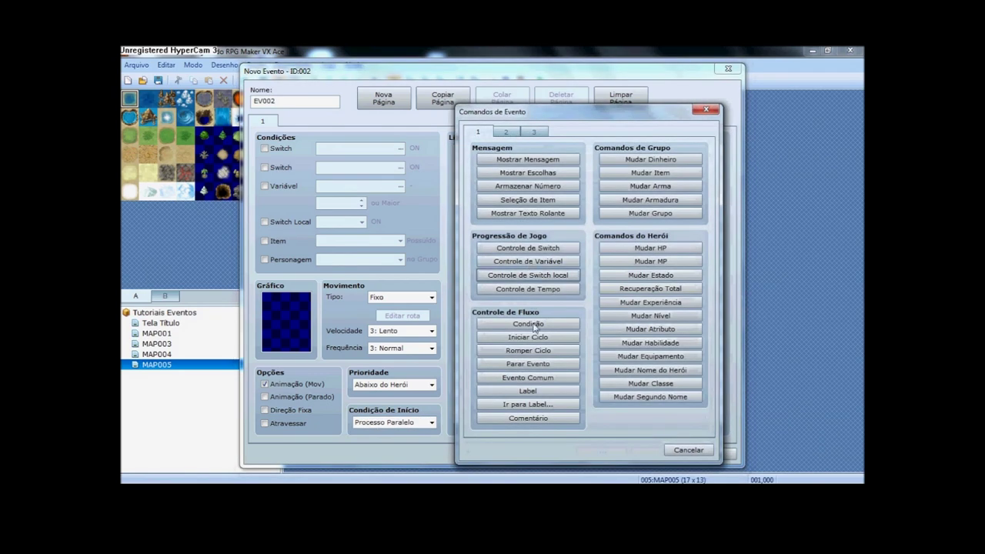
{"action": "left_click", "coordinate": [528, 324]}
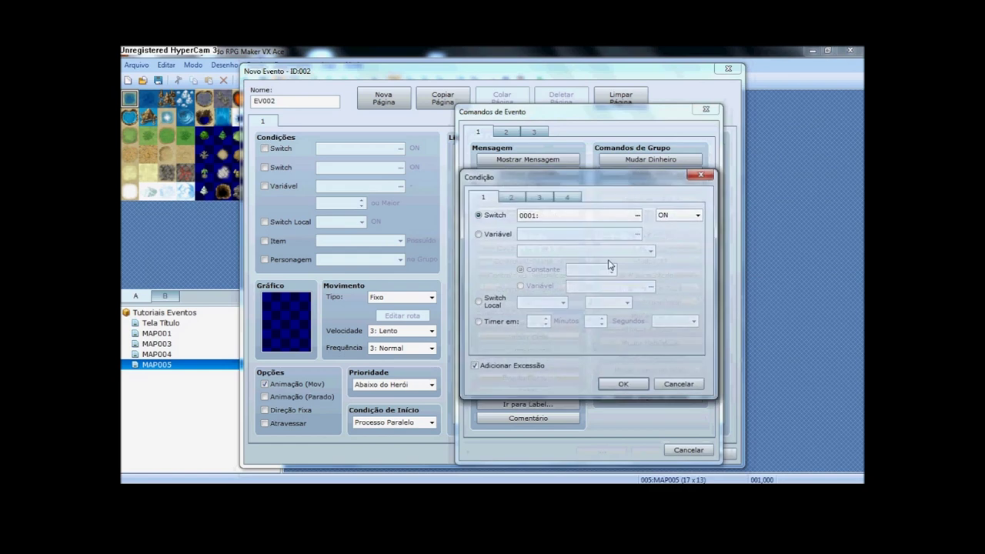
{"action": "left_click", "coordinate": [484, 235]}
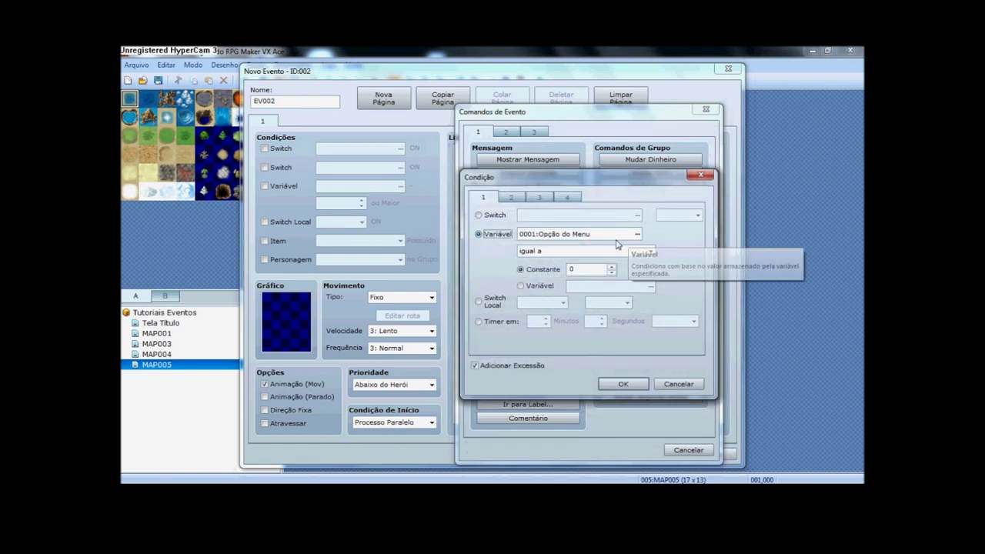
{"action": "double_click", "coordinate": [580, 270]}
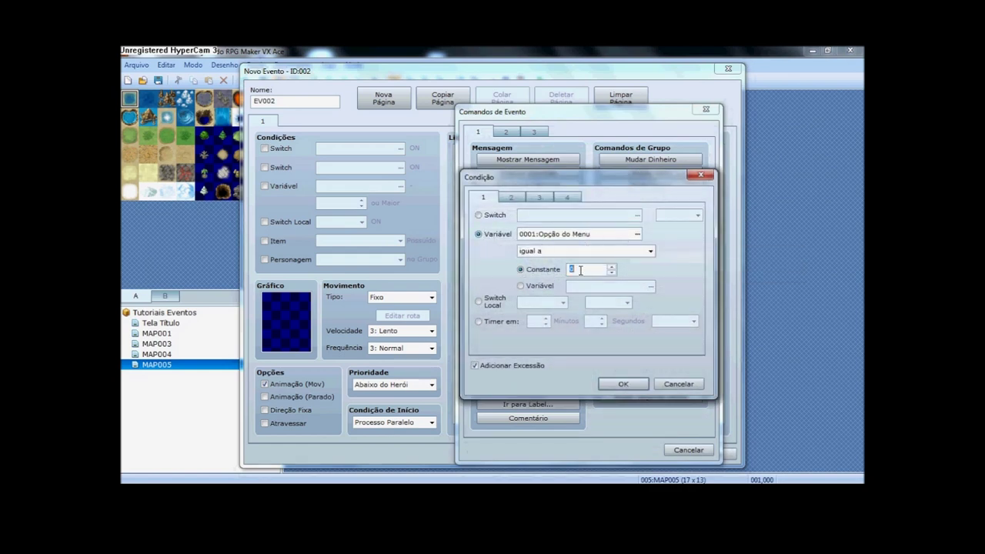
{"action": "left_click", "coordinate": [533, 367]}
{"action": "left_click", "coordinate": [623, 384]}
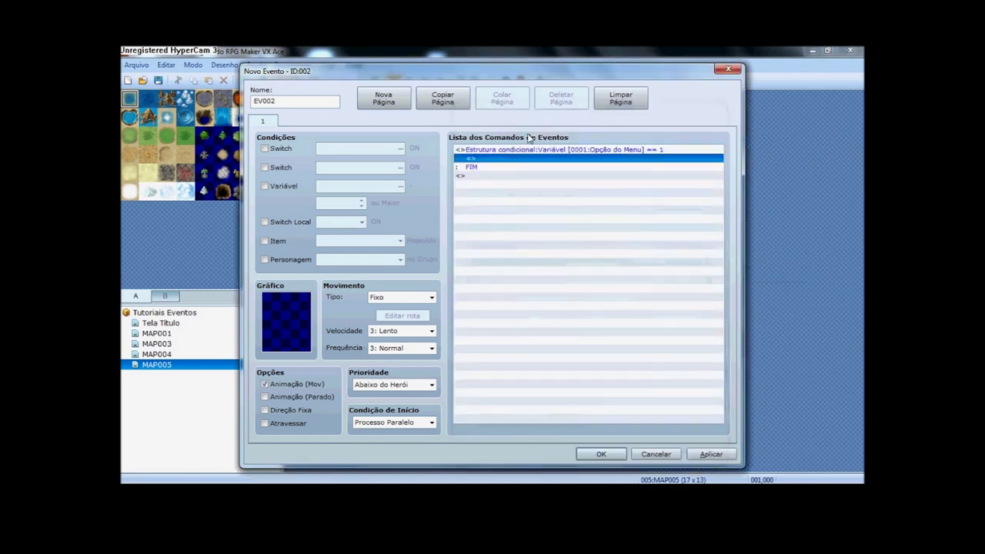
- Duplicate the Opção do Menu condition block twice in the new event's command list
{"action": "left_click", "coordinate": [524, 149]}
{"action": "key", "text": "ctrl+c"}
{"action": "key", "text": "ctrl+v"}
{"action": "key", "text": "ctrl+v"}
- Change the second condition block so it checks that Opção do Menu equals 2
{"action": "left_click", "coordinate": [569, 177]}
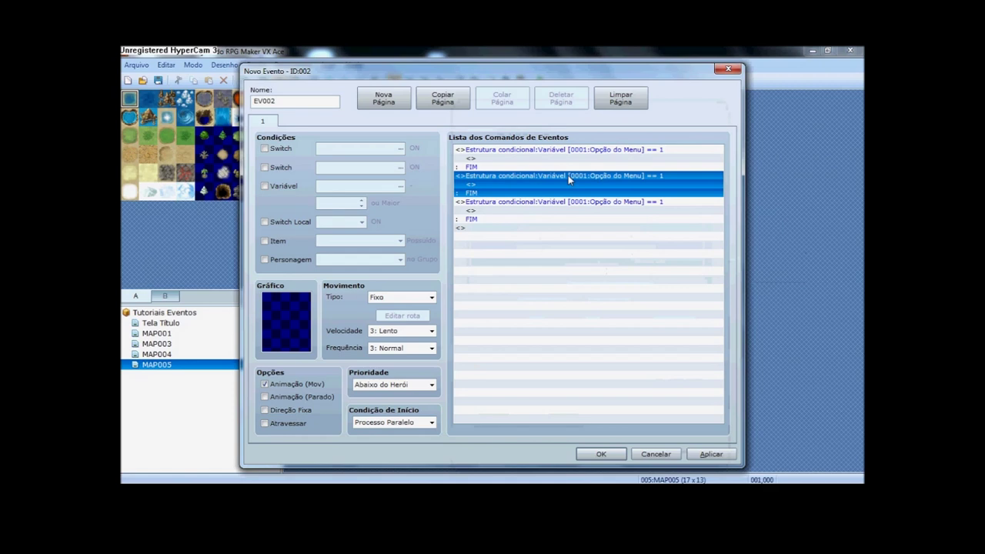
{"action": "key", "text": "Return"}
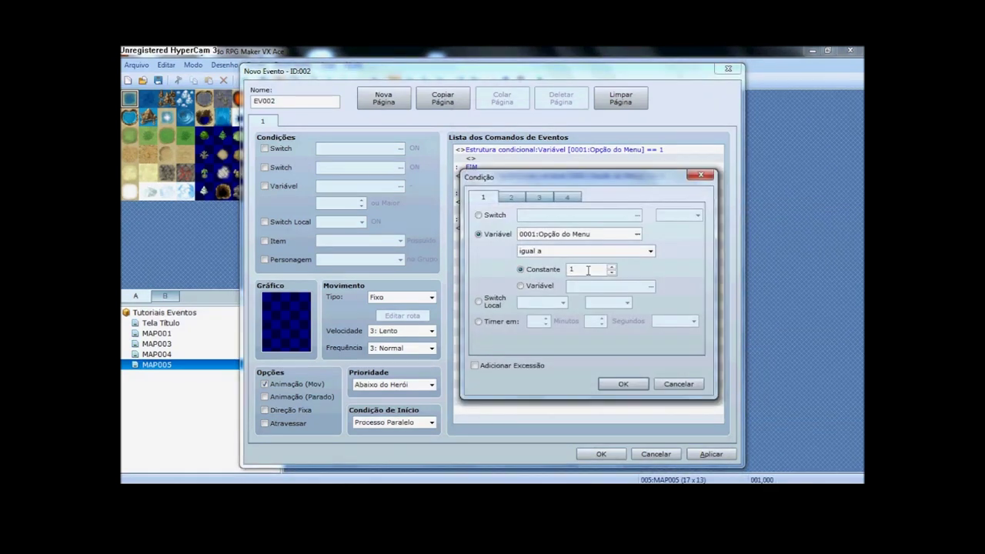
{"action": "type", "text": "2"}
{"action": "left_click", "coordinate": [623, 382]}
- Change the third condition block so it checks that Opção do Menu equals 3
{"action": "left_click", "coordinate": [576, 202]}
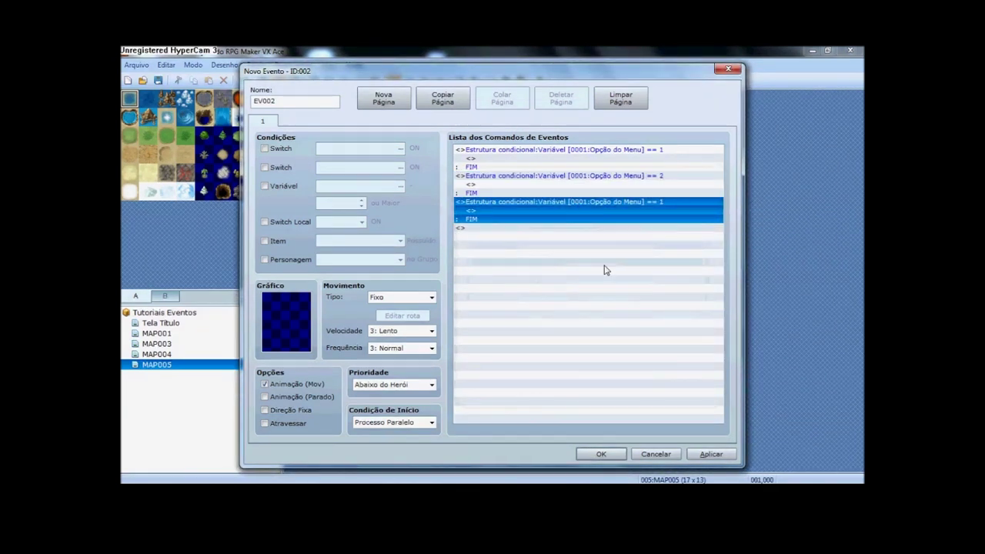
{"action": "key", "text": "Return"}
{"action": "double_click", "coordinate": [582, 269]}
{"action": "left_click", "coordinate": [616, 377]}
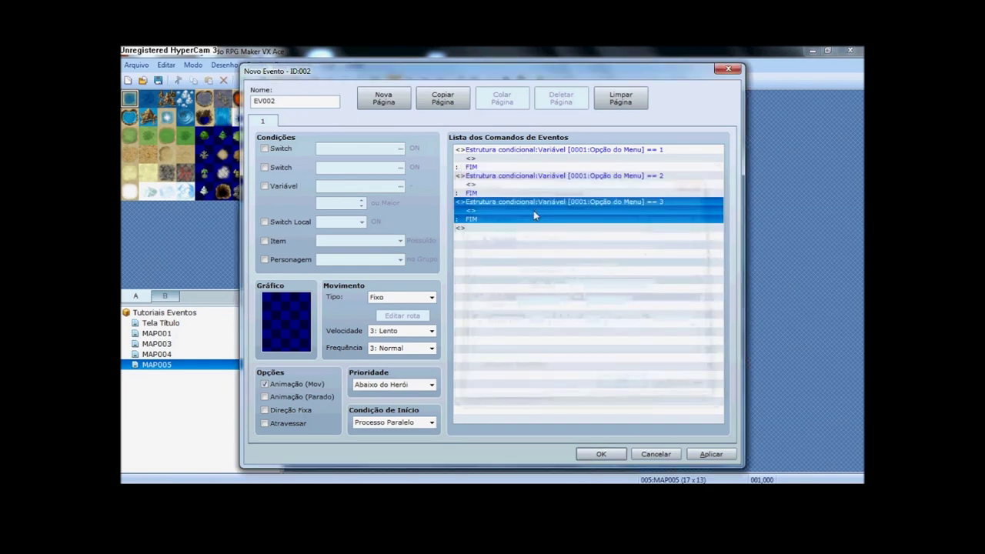
{"action": "left_click", "coordinate": [537, 168]}
{"action": "left_click", "coordinate": [560, 273]}
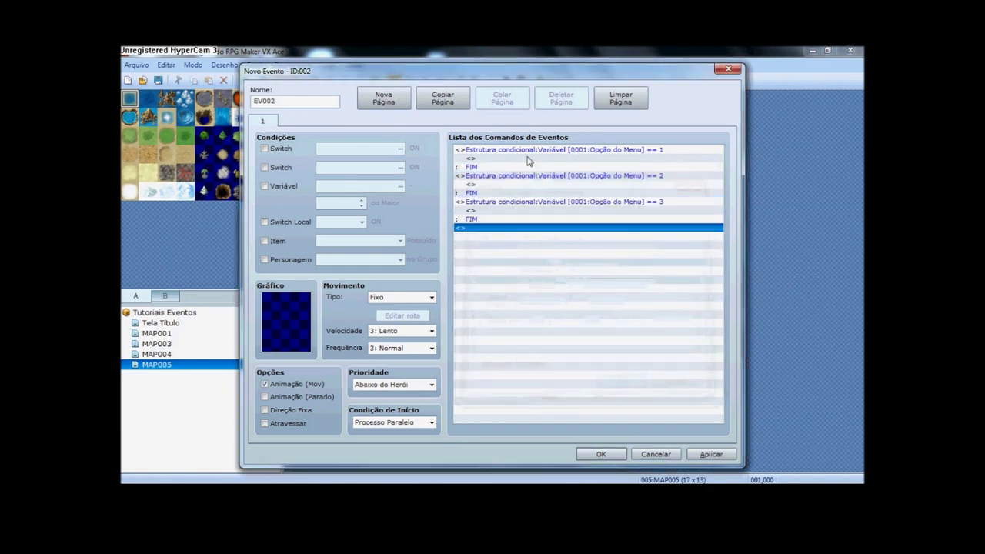
- Inside the condition for Opção do Menu equal to 1, show picture number 2 with the 'novo jogo' graphic
{"action": "double_click", "coordinate": [549, 158]}
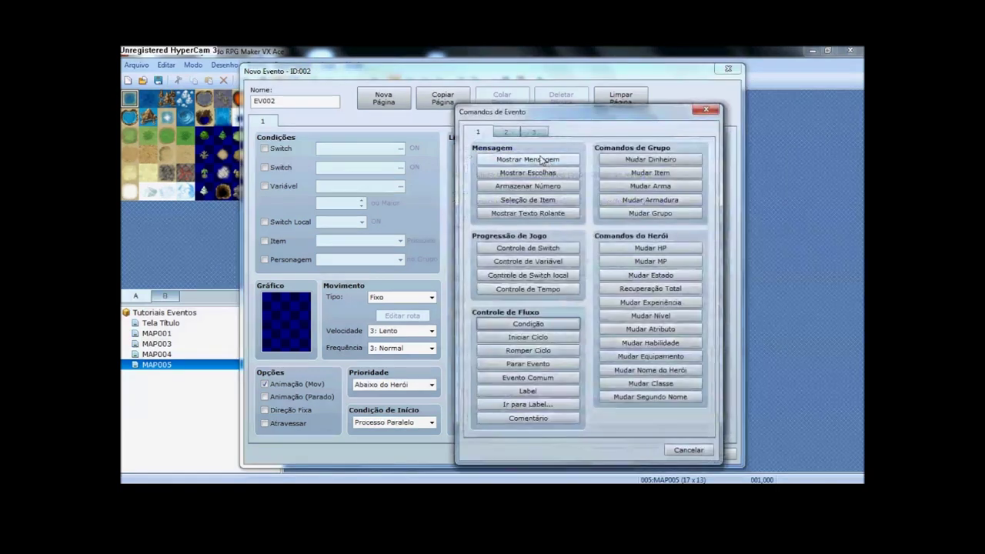
{"action": "left_click", "coordinate": [505, 131]}
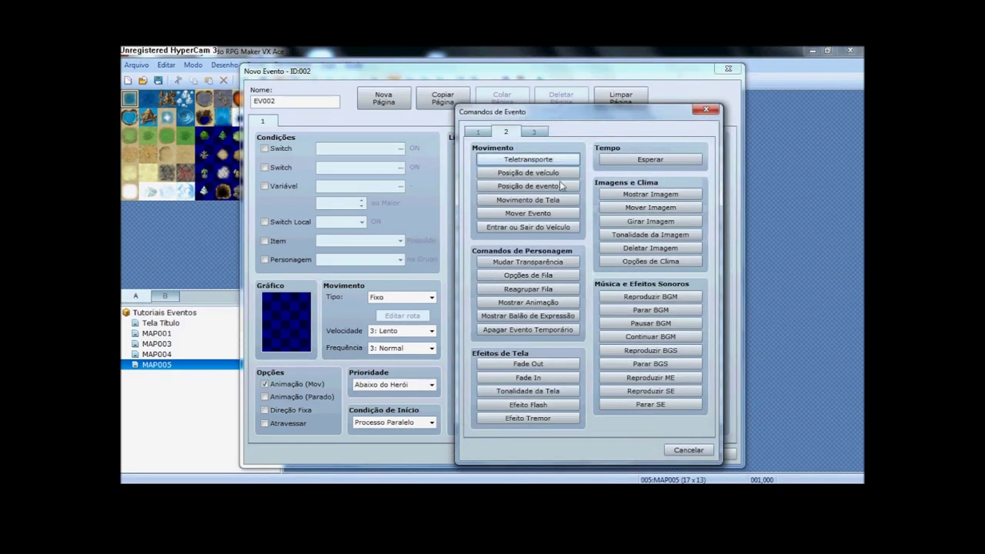
{"action": "left_click", "coordinate": [651, 194]}
{"action": "left_click", "coordinate": [516, 203]}
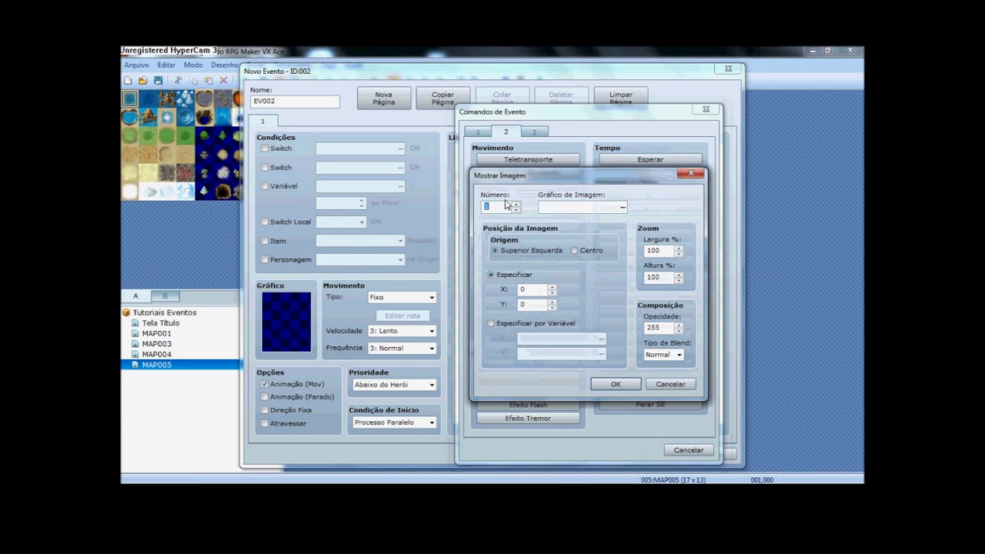
{"action": "left_click", "coordinate": [623, 208]}
{"action": "left_click", "coordinate": [426, 188]}
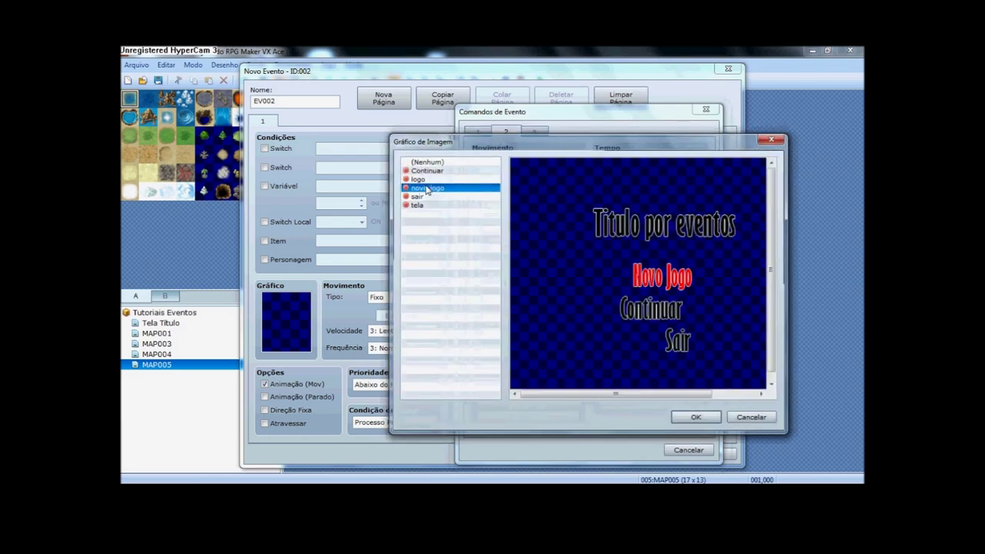
{"action": "left_click", "coordinate": [695, 416]}
{"action": "left_click", "coordinate": [616, 383]}
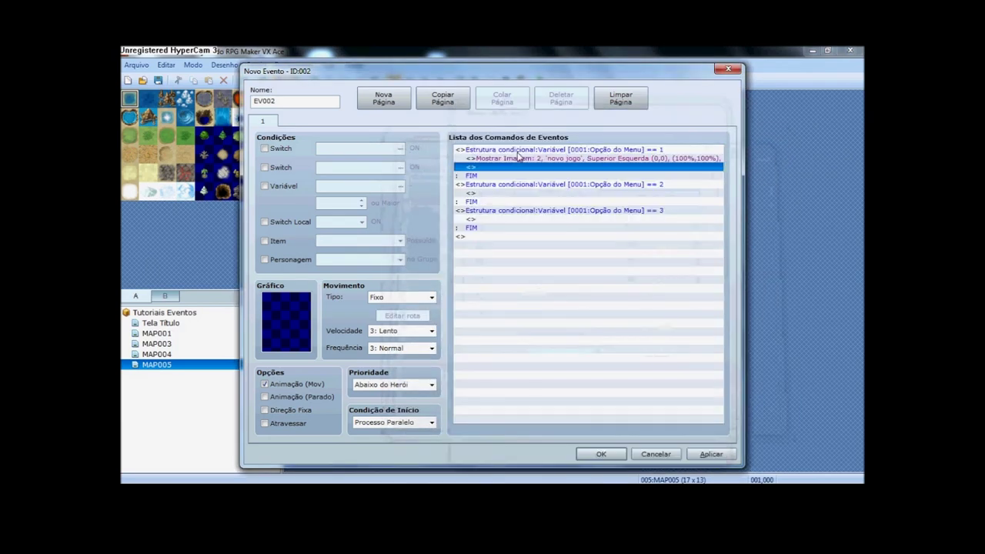
- Copy the 'novo jogo' show-picture command into the condition blocks for Opção do Menu equal to 2 and 3
{"action": "key", "text": "ctrl+c"}
{"action": "left_click", "coordinate": [524, 193]}
{"action": "key", "text": "ctrl+v"}
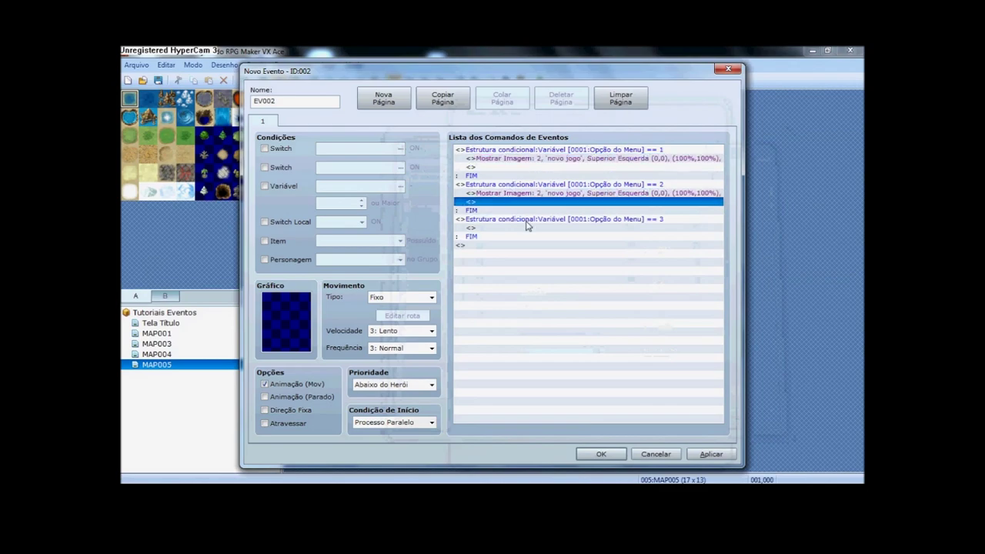
{"action": "left_click", "coordinate": [529, 228]}
{"action": "key", "text": "ctrl+v"}
- Change the picture graphic in the block for Opção do Menu equal to 2 to 'Continuar'
{"action": "double_click", "coordinate": [523, 194]}
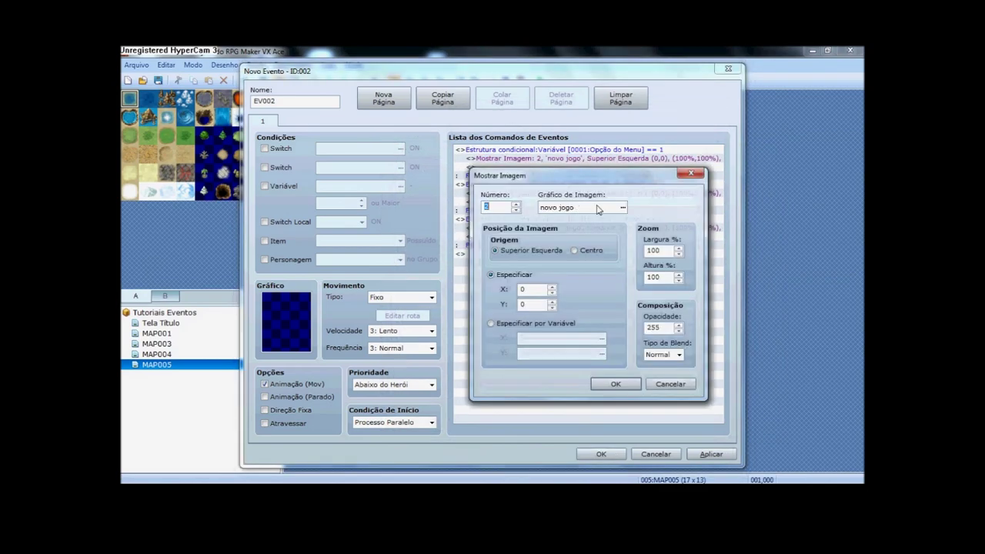
{"action": "left_click", "coordinate": [622, 207]}
{"action": "double_click", "coordinate": [431, 171]}
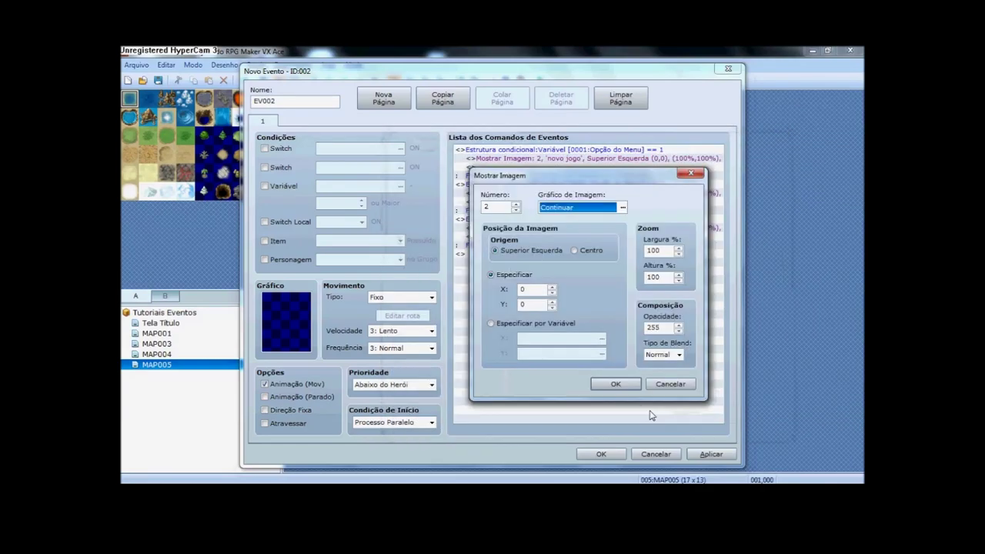
{"action": "left_click", "coordinate": [618, 382]}
- Change the picture graphic in the block for Opção do Menu equal to 3 to 'sair' and accept the new event
{"action": "double_click", "coordinate": [531, 227]}
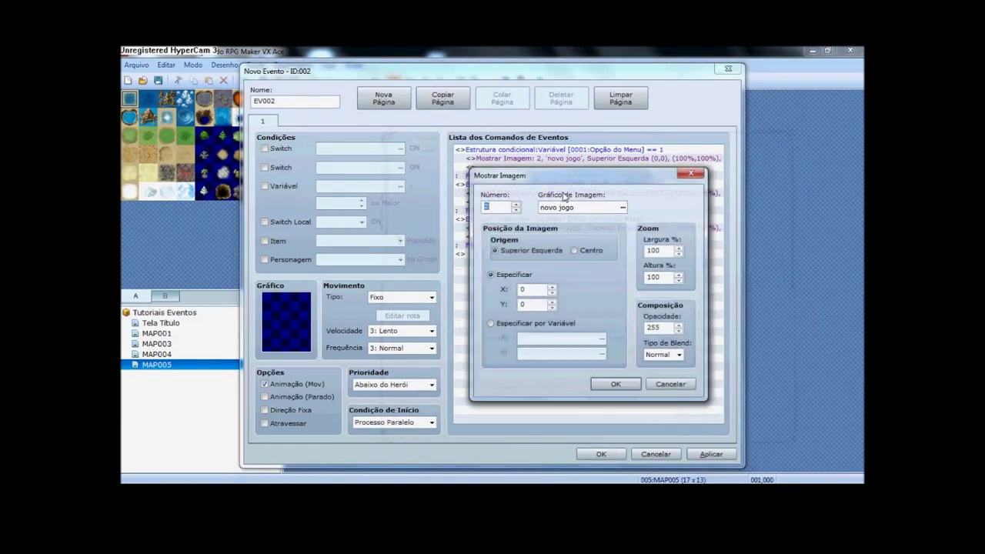
{"action": "left_click", "coordinate": [601, 208]}
{"action": "double_click", "coordinate": [451, 199]}
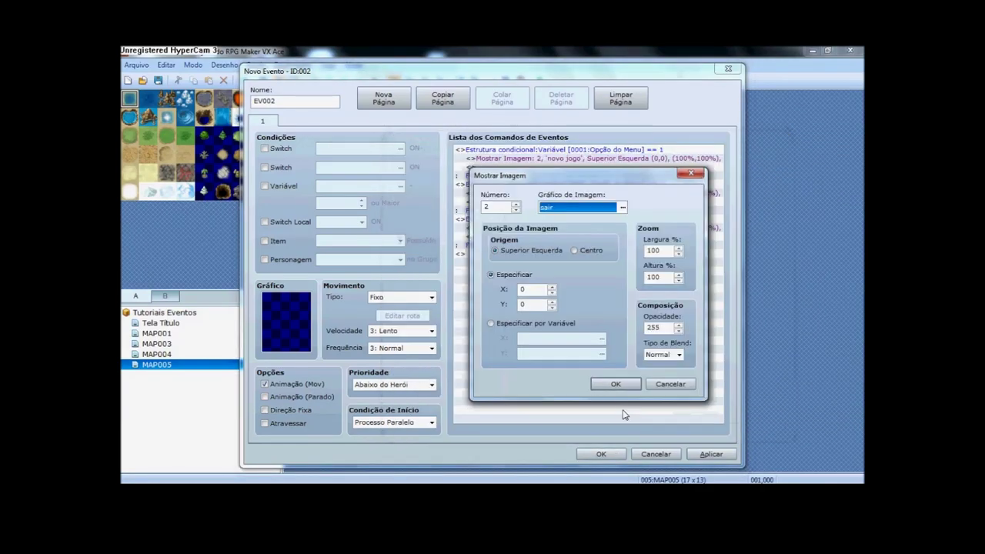
{"action": "left_click", "coordinate": [616, 382]}
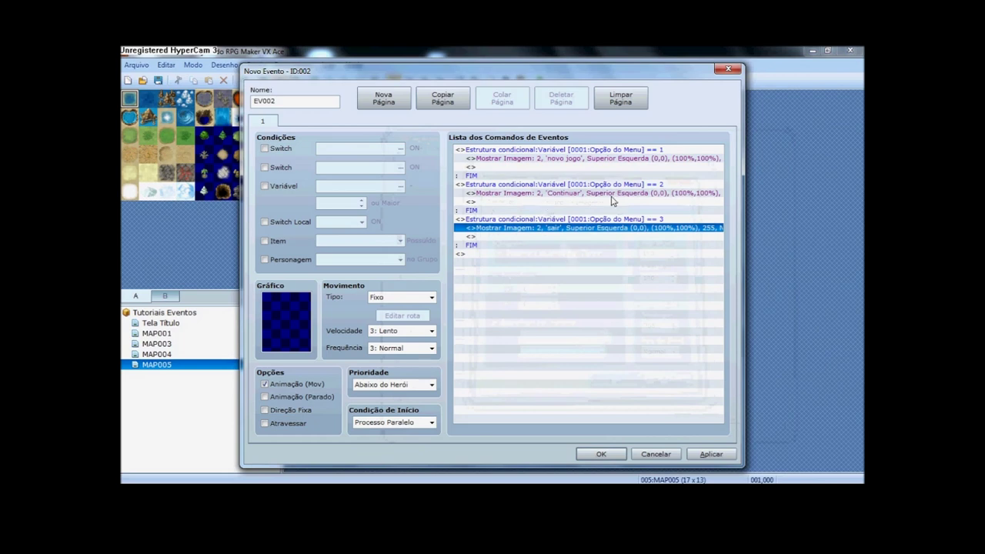
{"action": "left_click", "coordinate": [603, 254]}
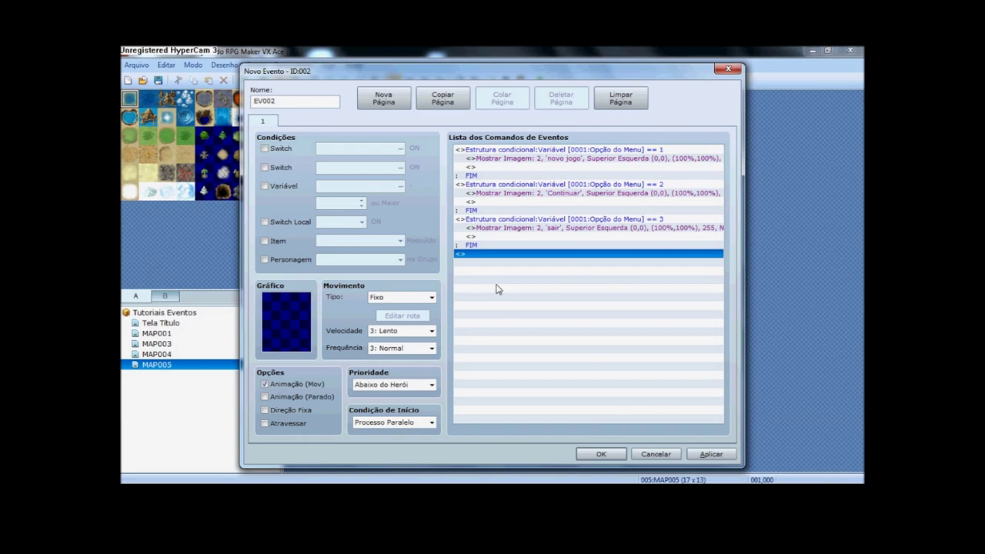
{"action": "left_click", "coordinate": [613, 452]}
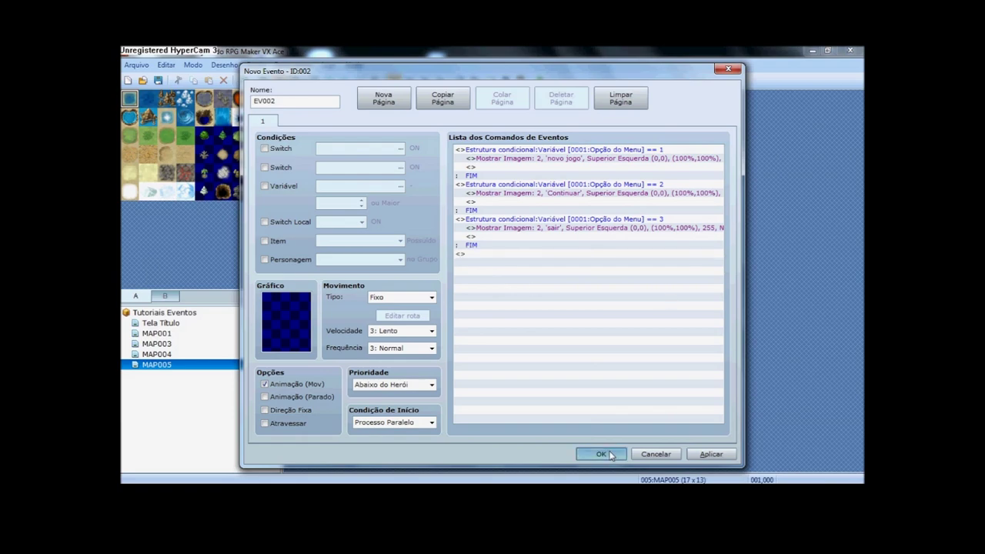
- On page 2 of event EV001, add a condition checking that the Cima key is pressed, without an exception branch
{"action": "double_click", "coordinate": [294, 98]}
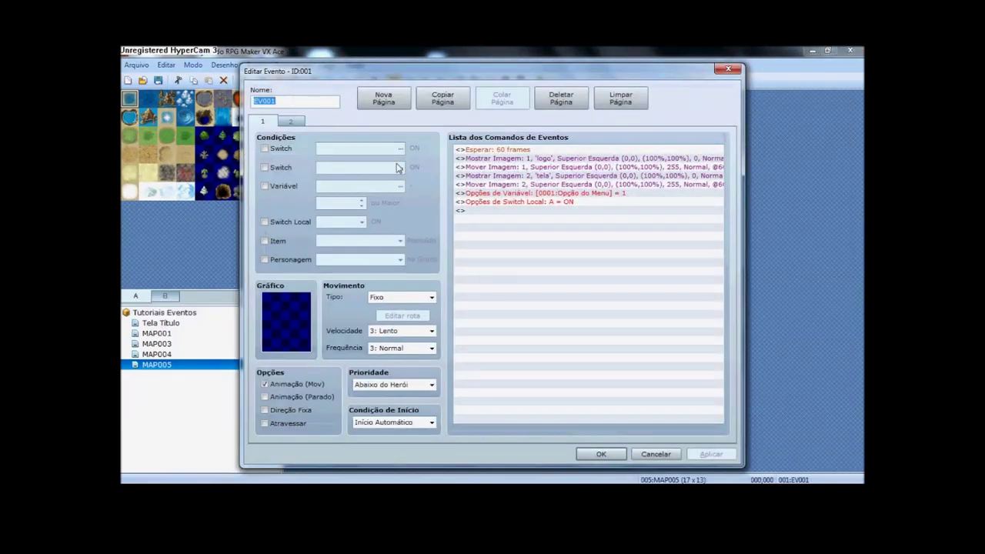
{"action": "left_click", "coordinate": [291, 121]}
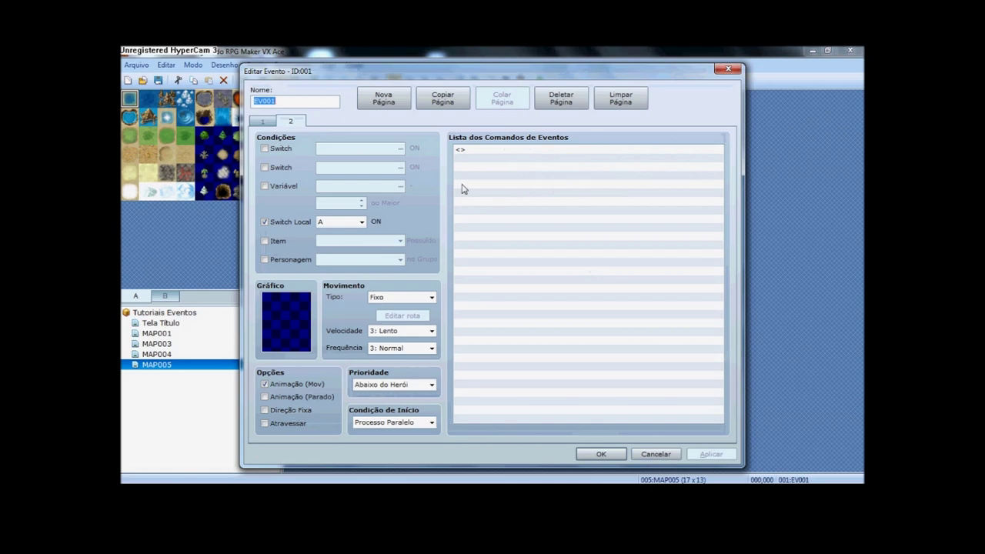
{"action": "double_click", "coordinate": [500, 151]}
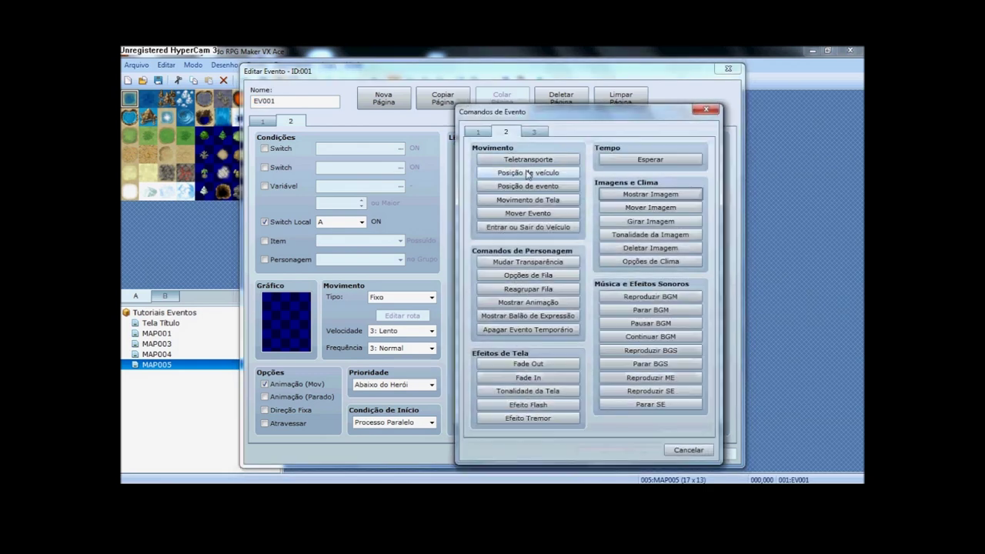
{"action": "left_click", "coordinate": [542, 325]}
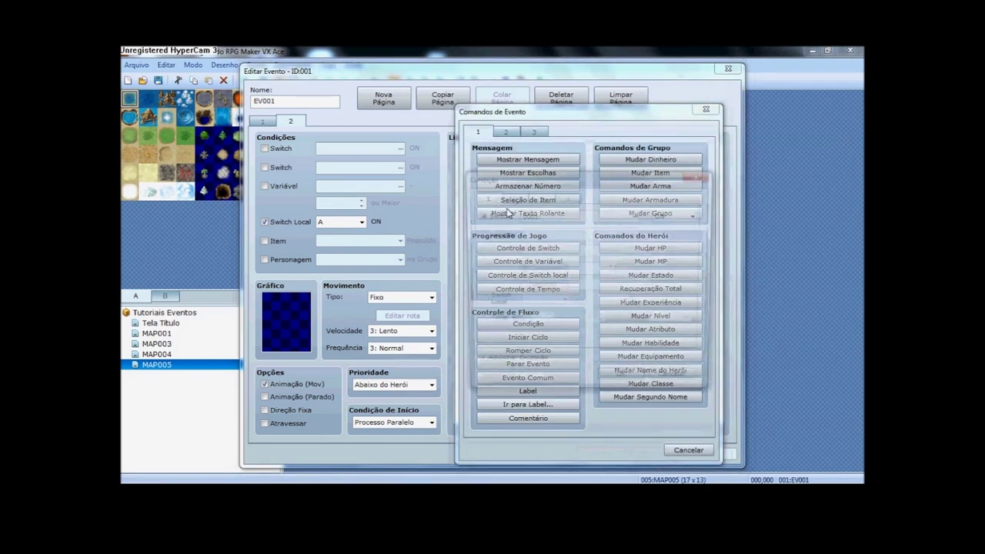
{"action": "left_click", "coordinate": [563, 198]}
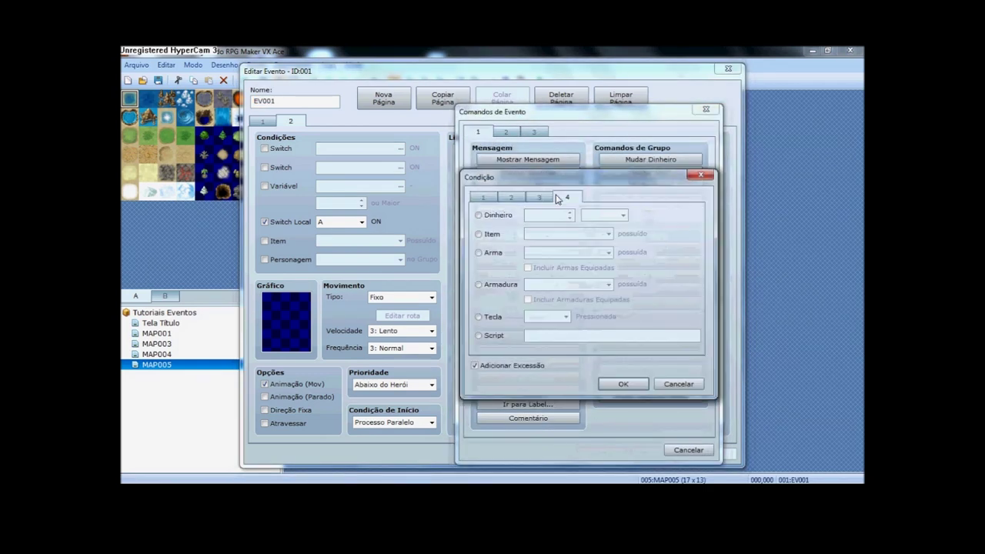
{"action": "left_click", "coordinate": [479, 318]}
{"action": "left_click", "coordinate": [545, 316]}
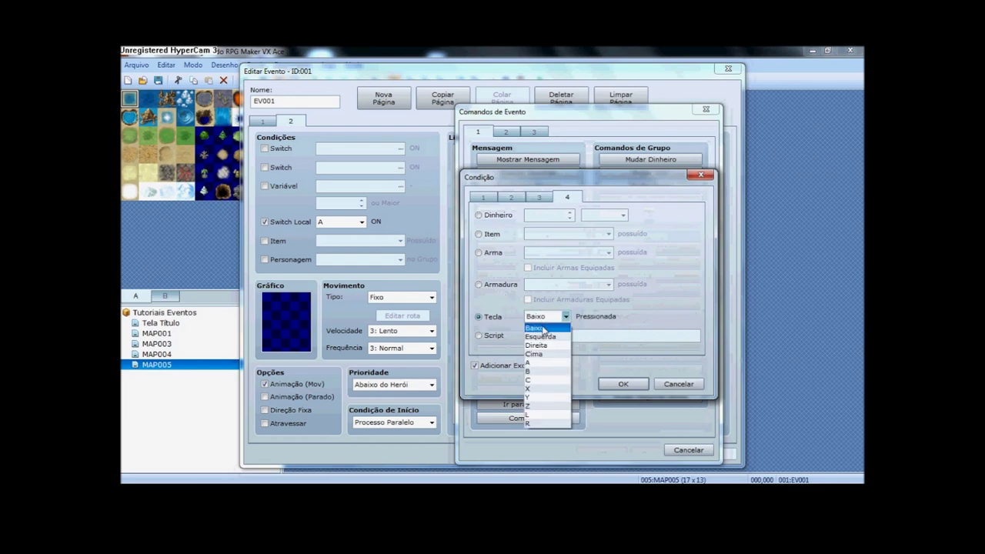
{"action": "left_click", "coordinate": [535, 354]}
{"action": "left_click", "coordinate": [623, 384]}
- Duplicate the Cima key condition and change the first block so it checks the Baixo key
{"action": "left_click", "coordinate": [498, 151]}
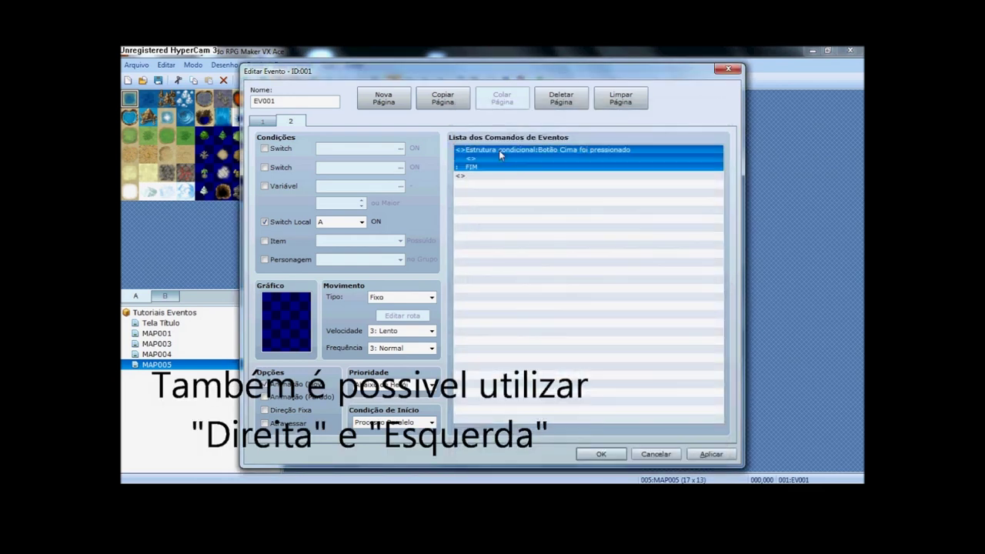
{"action": "key", "text": "ctrl+c"}
{"action": "key", "text": "ctrl+v"}
{"action": "double_click", "coordinate": [527, 174]}
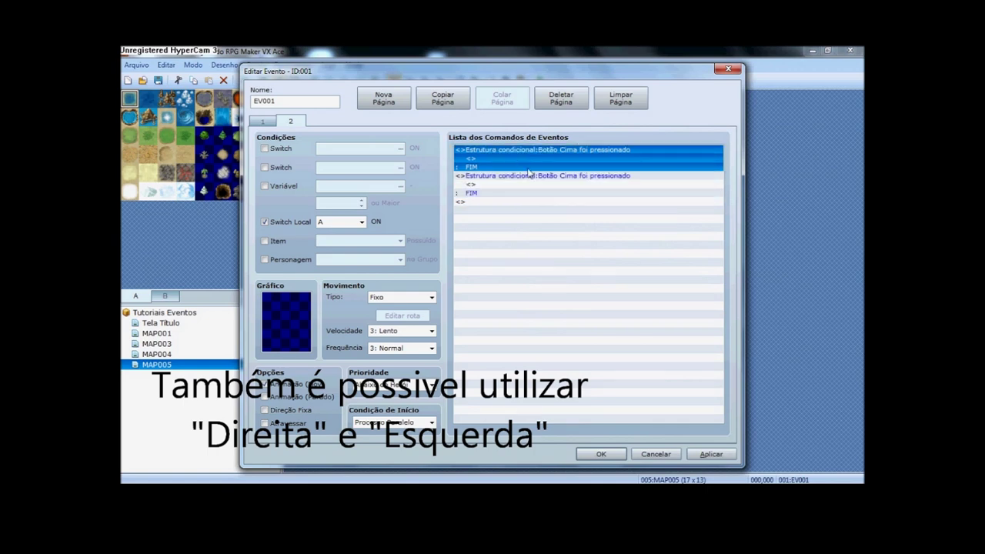
{"action": "left_click", "coordinate": [548, 323]}
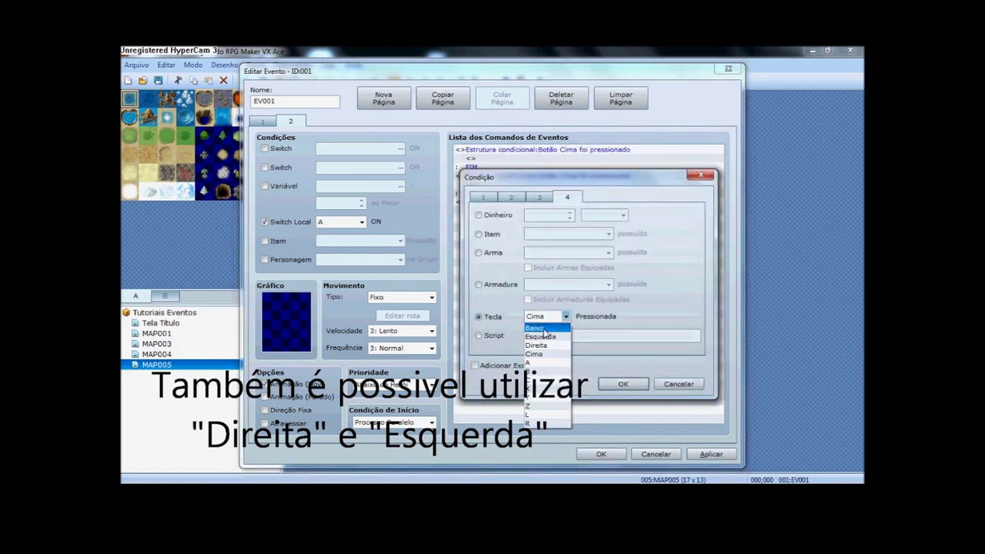
{"action": "left_click", "coordinate": [548, 337]}
{"action": "left_click", "coordinate": [623, 383]}
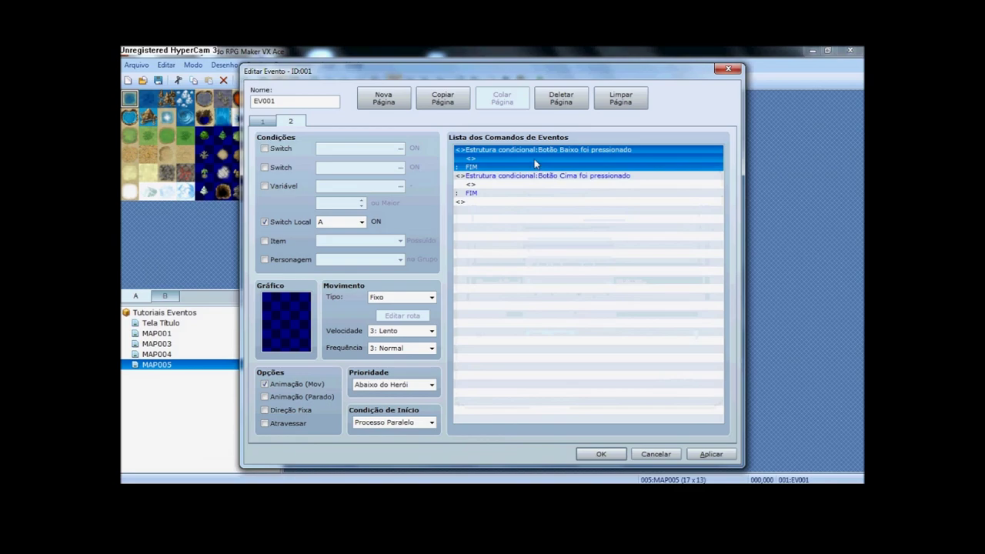
{"action": "left_click", "coordinate": [537, 159]}
{"action": "mouse_move", "coordinate": [593, 74]}
{"action": "left_mouse_down"}
{"action": "mouse_move", "coordinate": [395, 74]}
{"action": "mouse_move", "coordinate": [773, 93]}
{"action": "mouse_move", "coordinate": [670, 88]}
{"action": "mouse_move", "coordinate": [585, 38]}
{"action": "mouse_move", "coordinate": [583, 75]}
{"action": "left_mouse_up"}
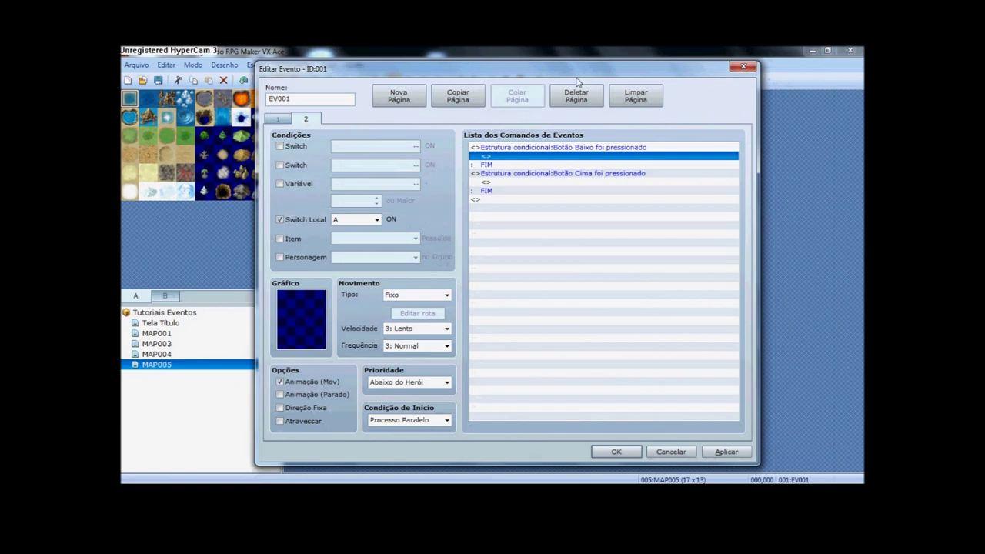
{"action": "double_click", "coordinate": [532, 161]}
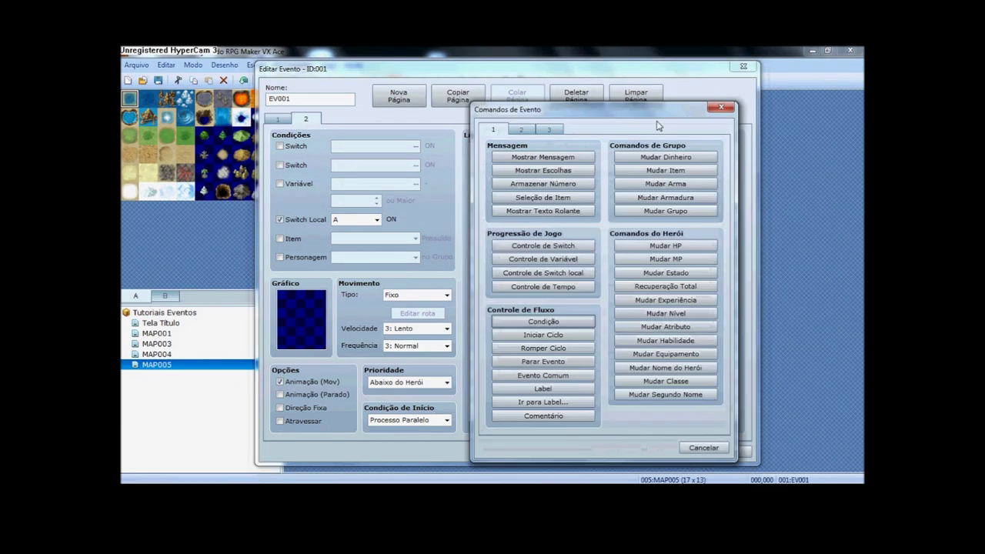
{"action": "left_click", "coordinate": [722, 108]}
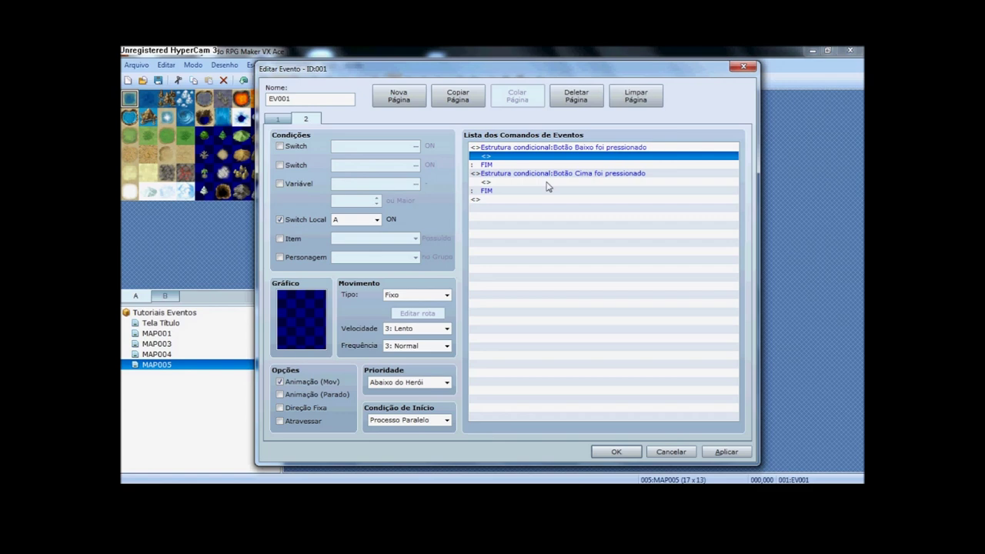
- Accept the EV001 changes, switch to the Tela Título map, and start a playtest, saving the project
{"action": "left_click", "coordinate": [632, 453]}
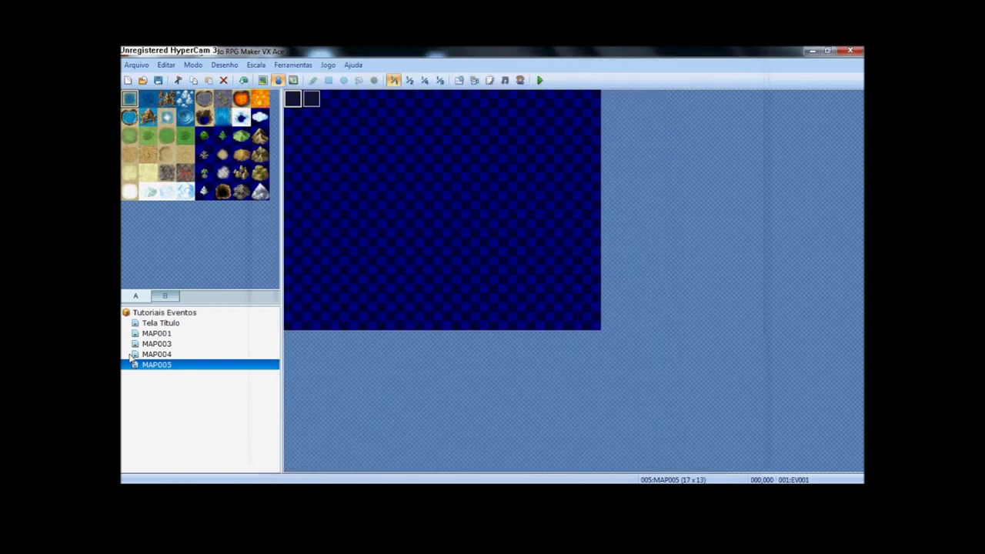
{"action": "left_click", "coordinate": [146, 323]}
{"action": "left_click", "coordinate": [539, 80]}
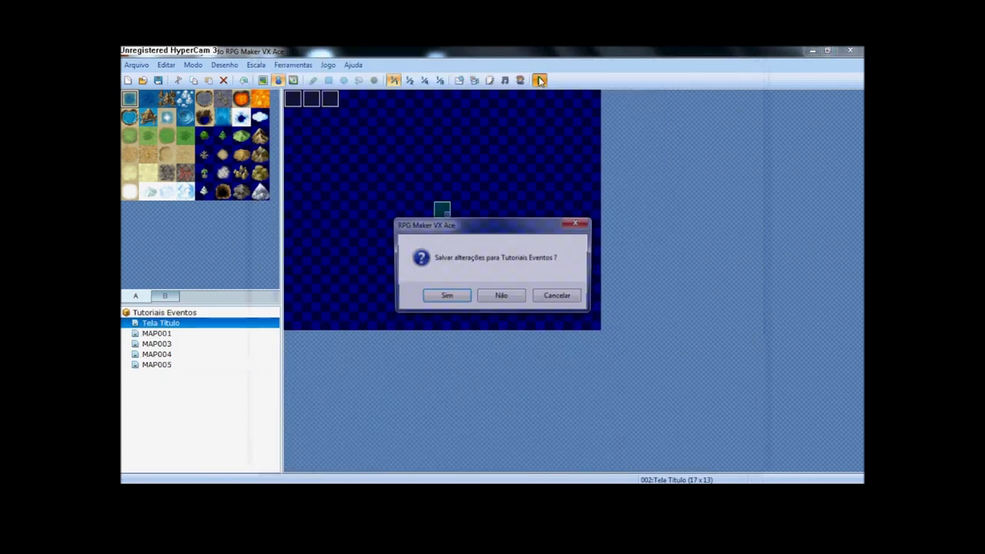
{"action": "key", "text": "Return"}
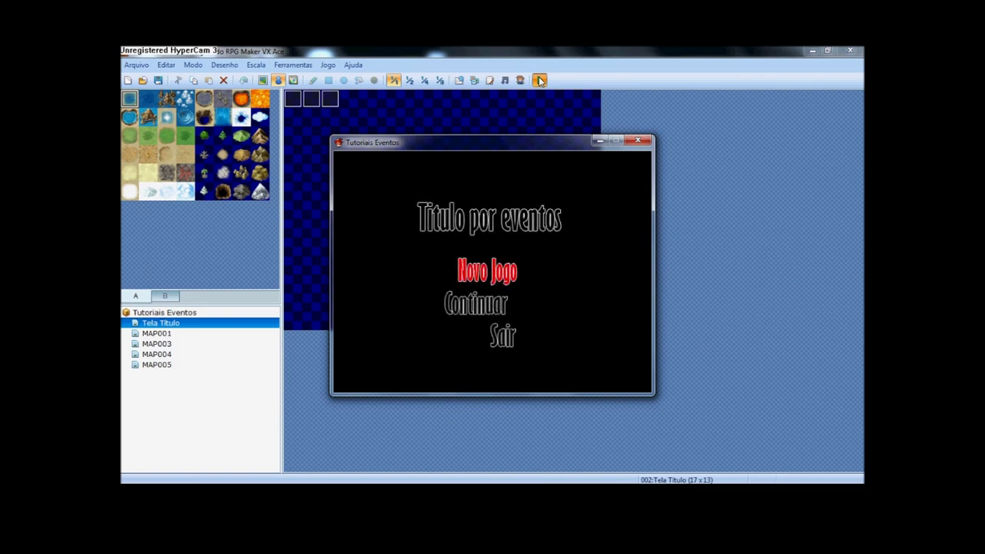
- Move the title menu selection downward and upward in the playtest to check its wrap-around, and close the game
{"action": "key", "text": "Down"}
{"action": "key", "text": "Down"}
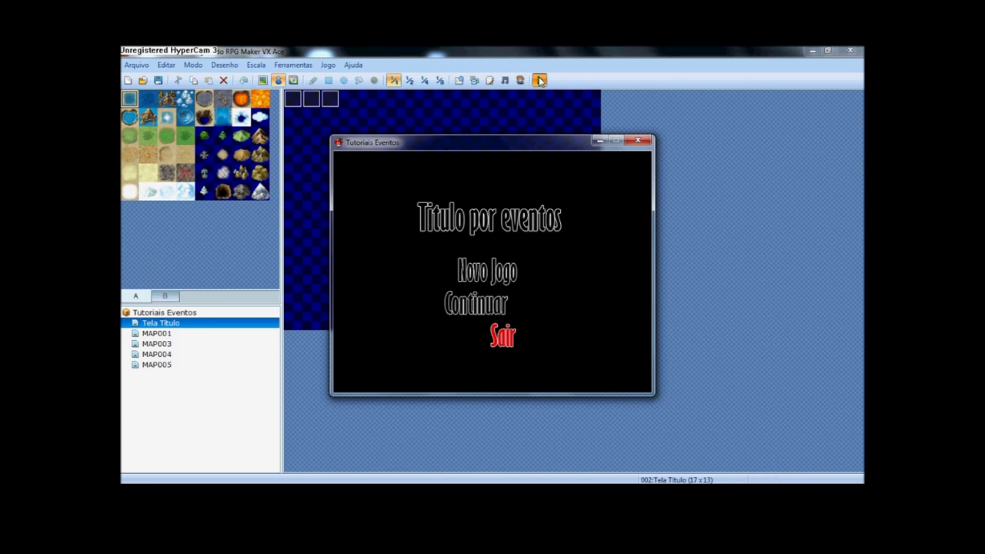
{"action": "key", "text": "Down"}
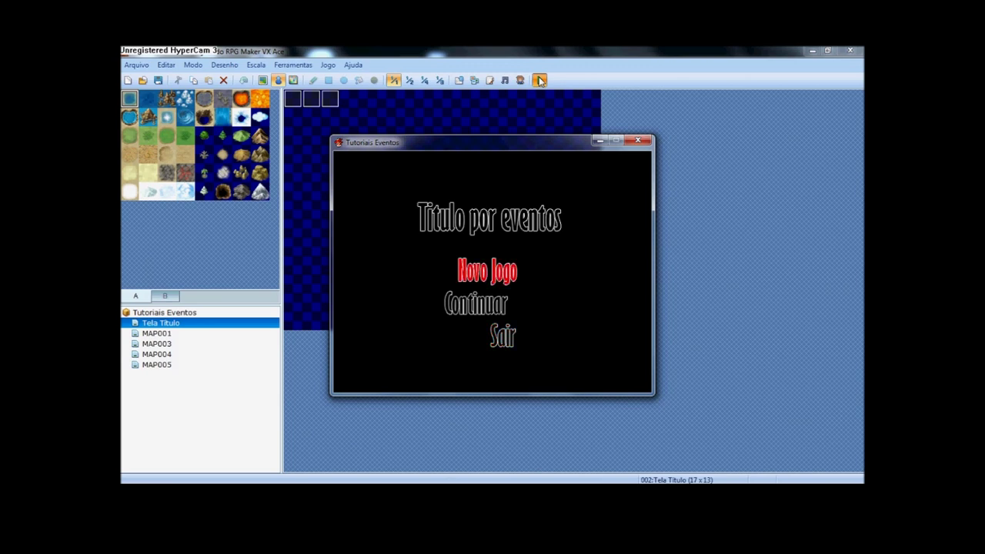
{"action": "key", "text": "Up"}
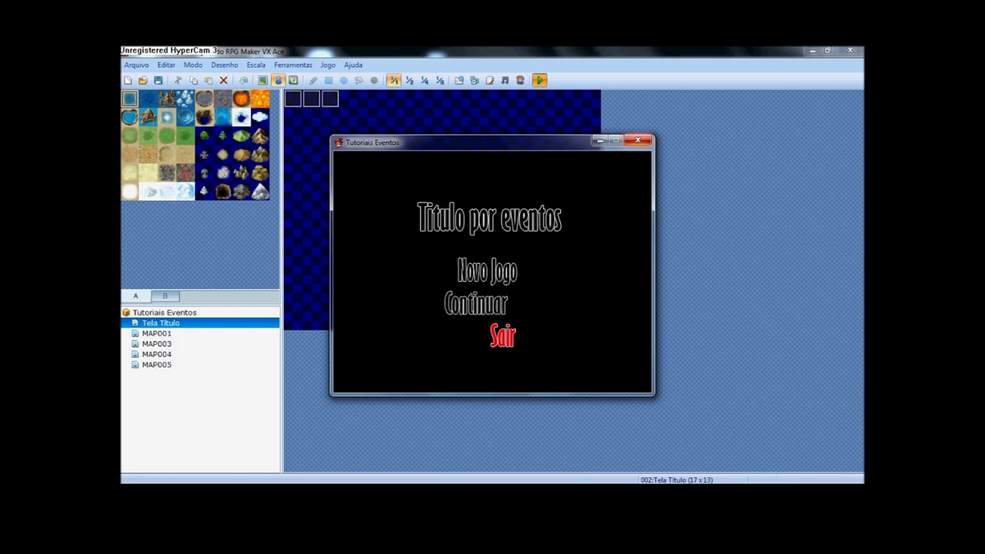
{"action": "left_click", "coordinate": [643, 140]}
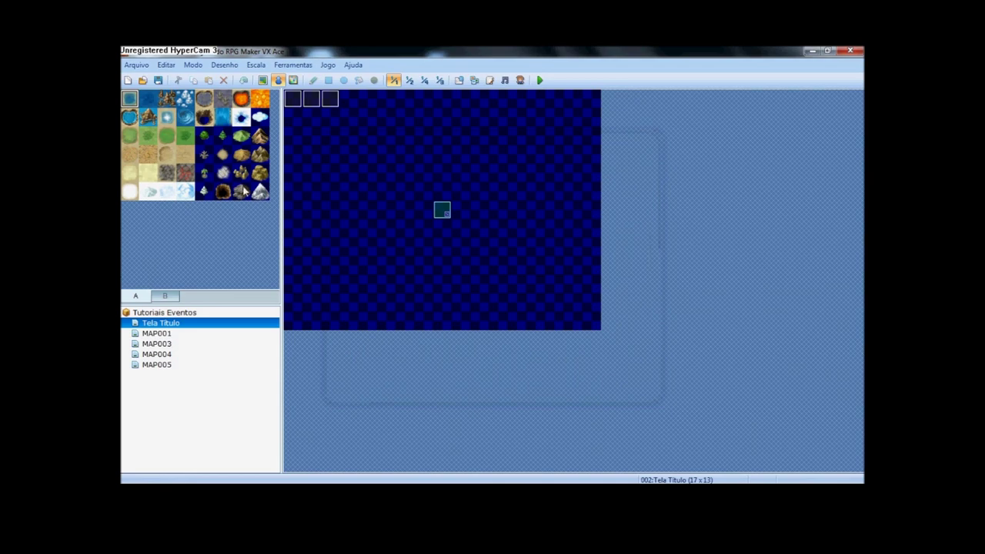
- On page 2 of MAP005's EV001, add a condition with an exception branch inside the Baixo key block, checking Opção do Menu equals 3
{"action": "left_click", "coordinate": [210, 366]}
{"action": "double_click", "coordinate": [311, 99]}
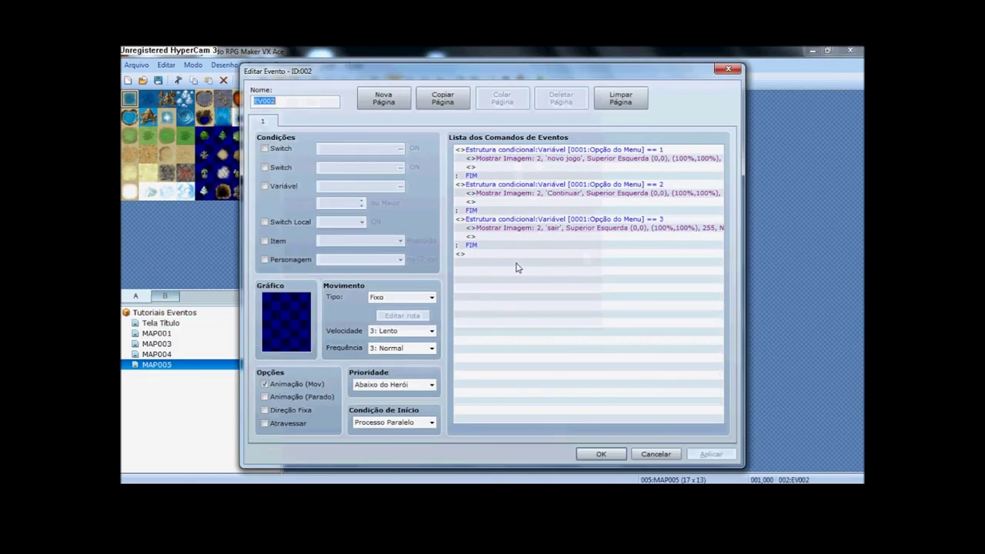
{"action": "left_click", "coordinate": [601, 454]}
{"action": "double_click", "coordinate": [296, 100]}
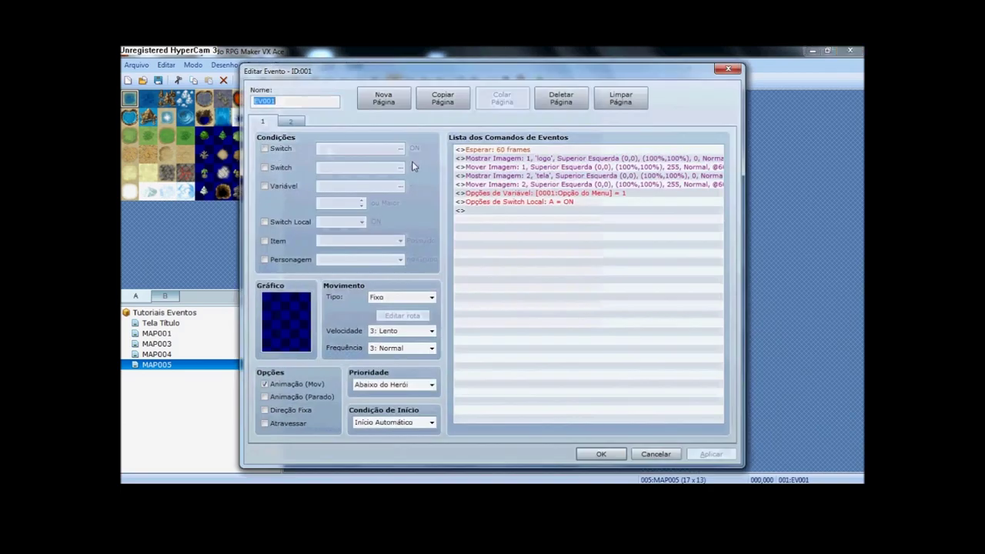
{"action": "left_click", "coordinate": [291, 120]}
{"action": "double_click", "coordinate": [514, 159]}
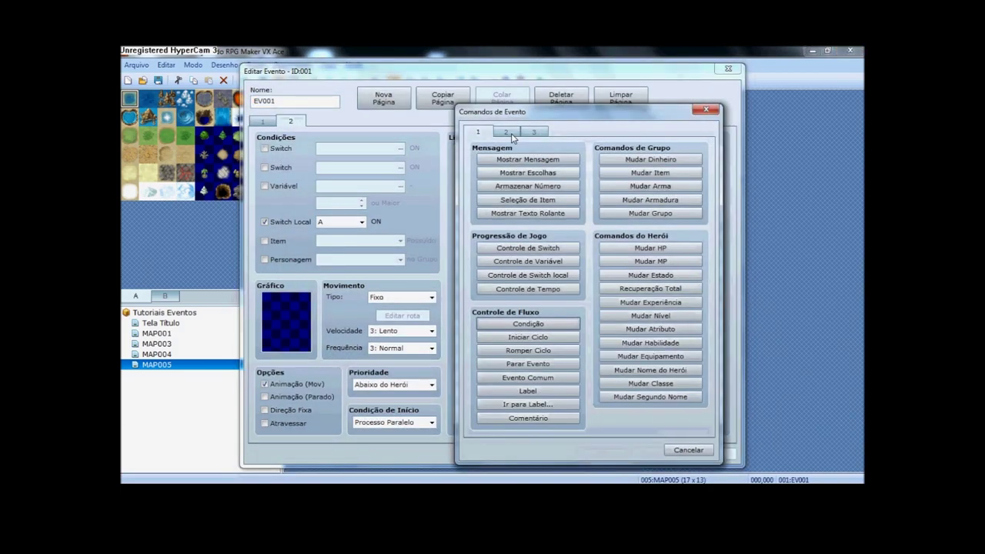
{"action": "left_click", "coordinate": [531, 322]}
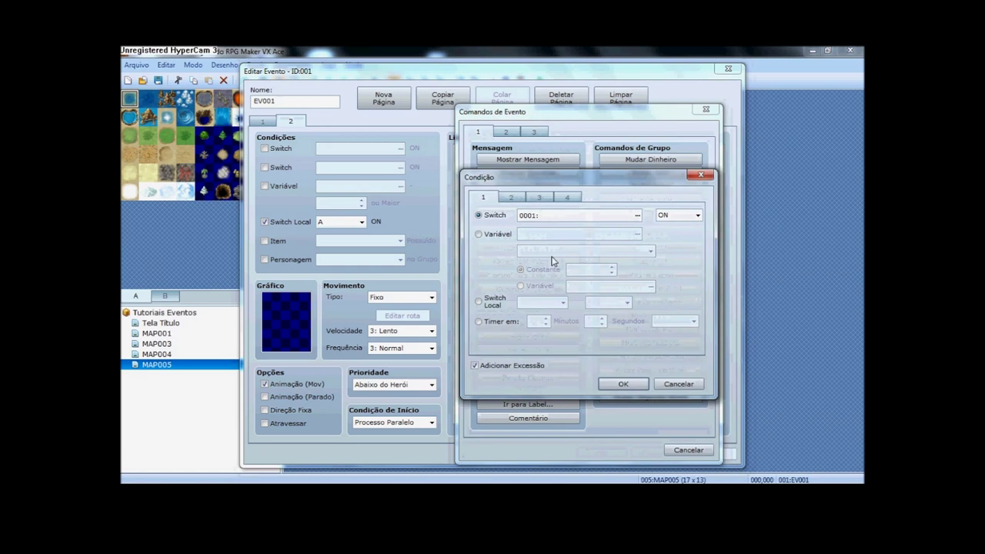
{"action": "left_click", "coordinate": [480, 234]}
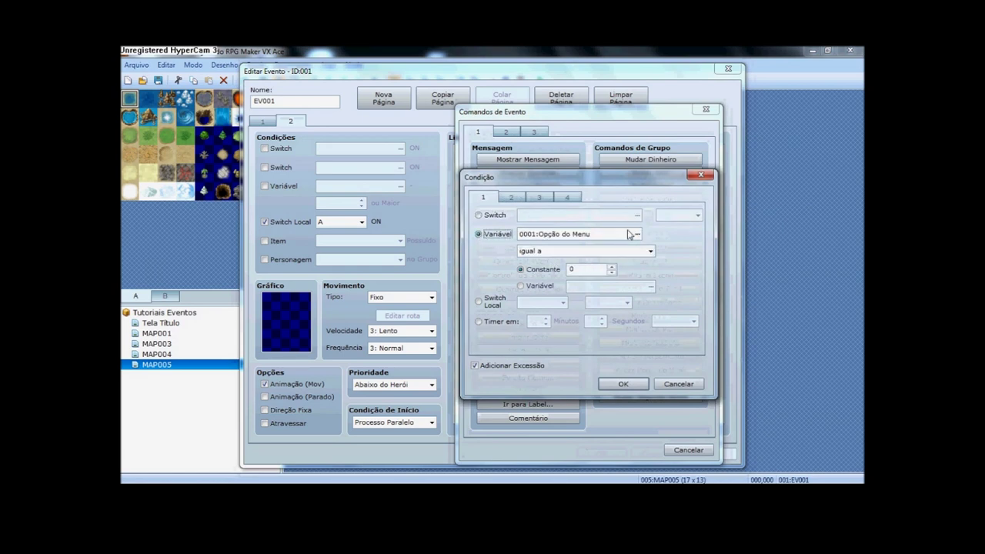
{"action": "double_click", "coordinate": [583, 273]}
{"action": "left_click", "coordinate": [599, 390]}
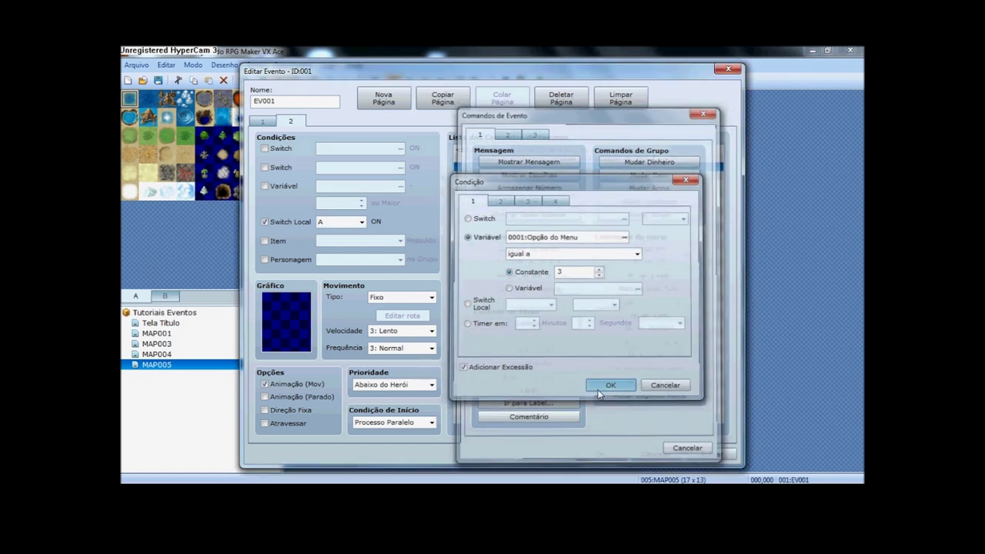
- In the main branch of the Opção do Menu condition under the Baixo key, set the Opção do Menu variable to 1
{"action": "double_click", "coordinate": [551, 168]}
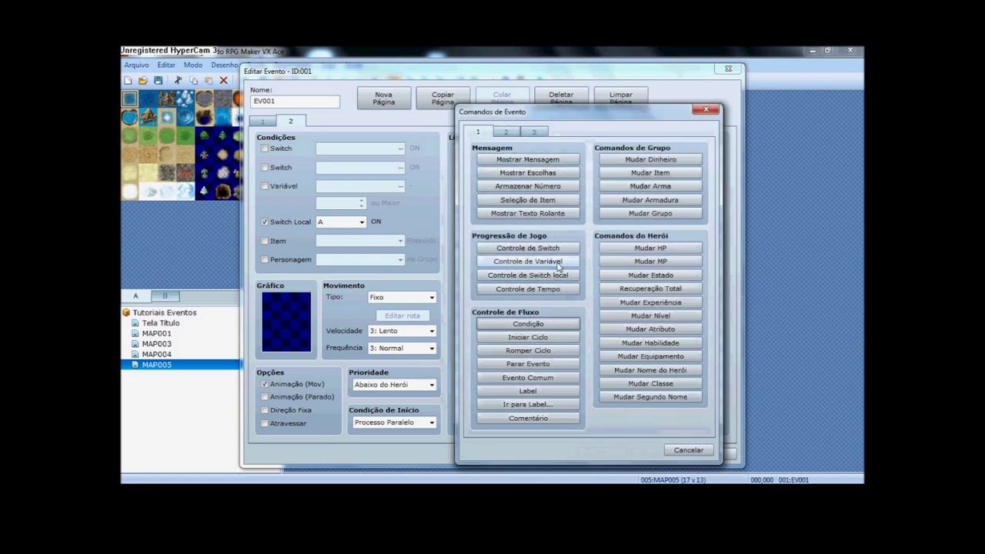
{"action": "left_click_drag", "start_coordinate": [532, 112], "coordinate": [211, 101]}
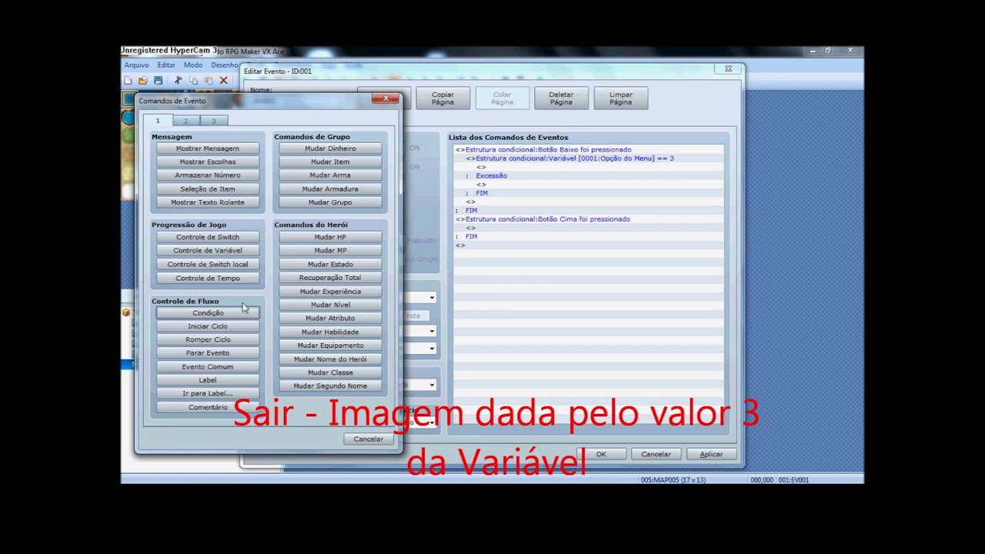
{"action": "left_click", "coordinate": [241, 265]}
{"action": "left_click", "coordinate": [319, 277]}
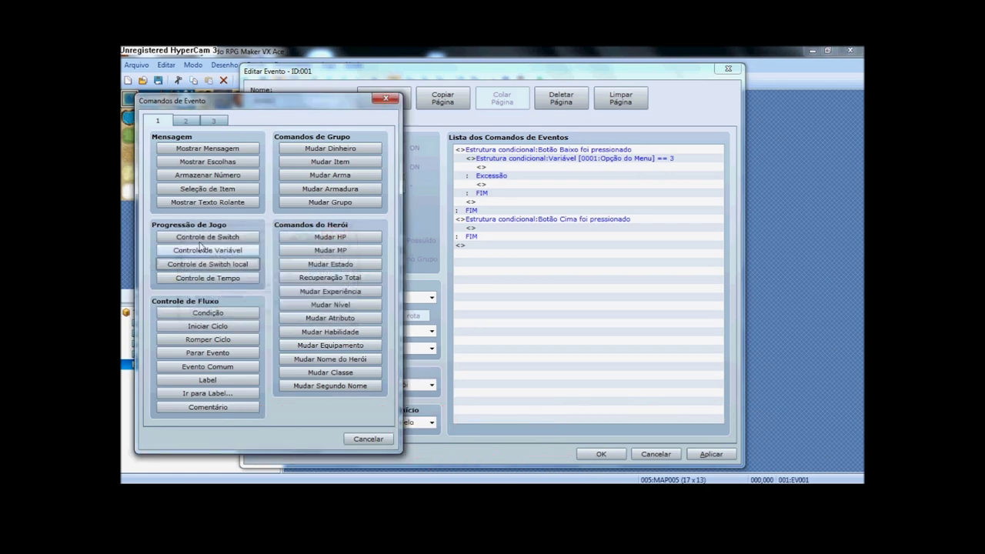
{"action": "left_click", "coordinate": [207, 250]}
{"action": "double_click", "coordinate": [219, 283]}
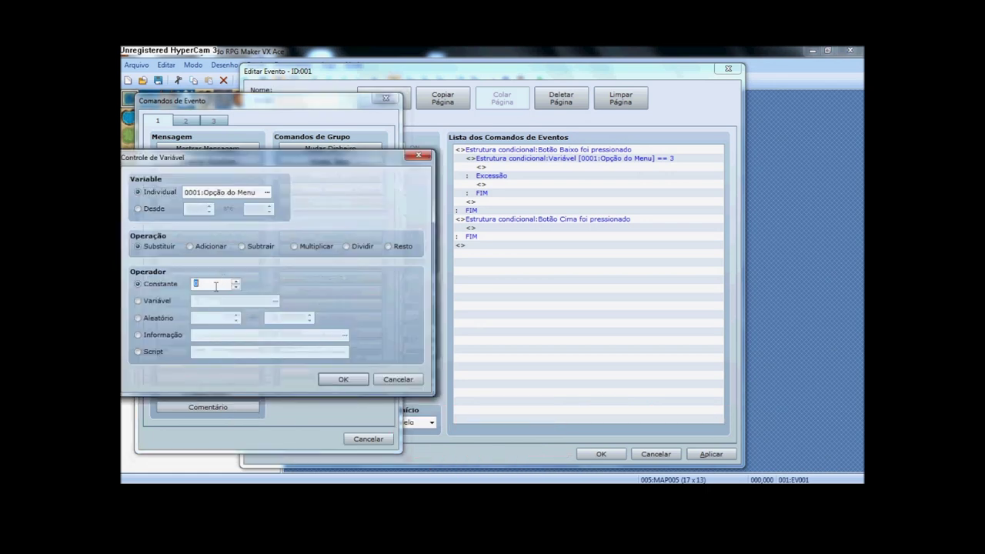
{"action": "type", "text": "1"}
{"action": "left_click", "coordinate": [343, 379]}
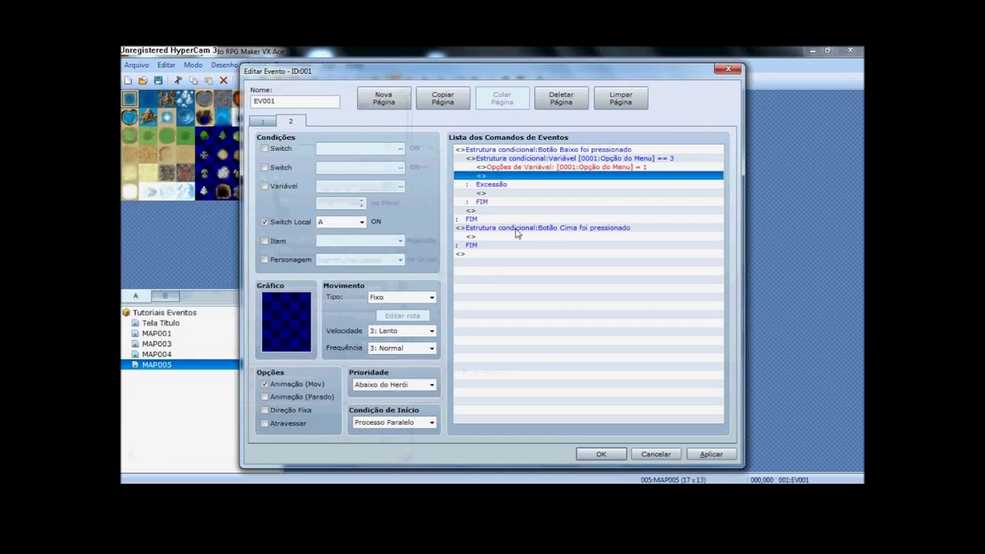
- In the exception branch under the Baixo key, add 1 to the Opção do Menu variable
{"action": "left_click", "coordinate": [546, 167]}
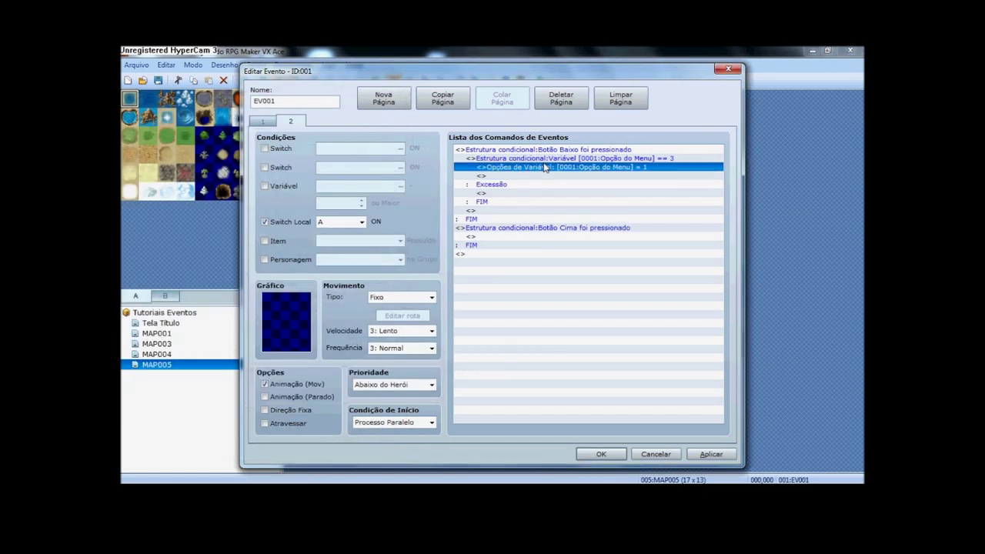
{"action": "left_click", "coordinate": [521, 190]}
{"action": "left_click", "coordinate": [518, 194]}
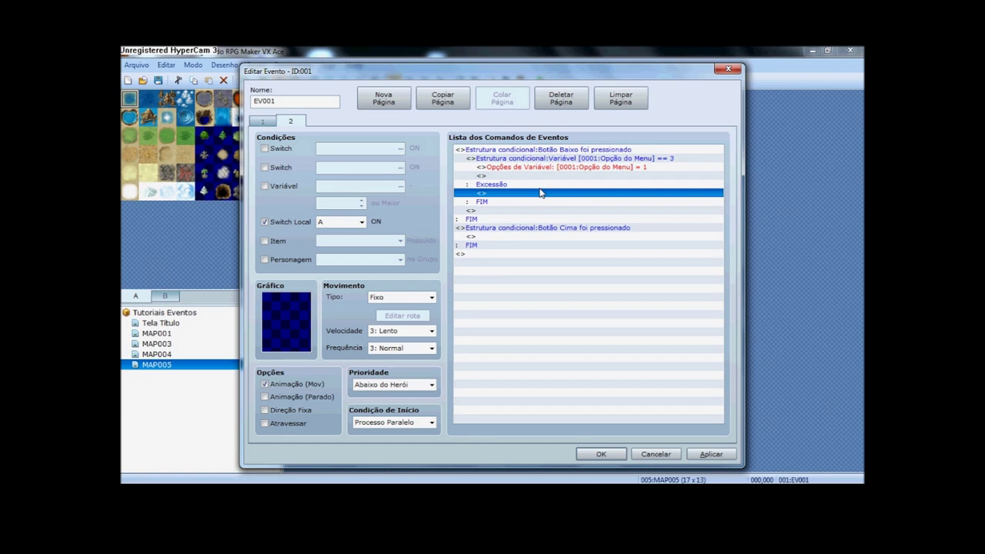
{"action": "double_click", "coordinate": [539, 193]}
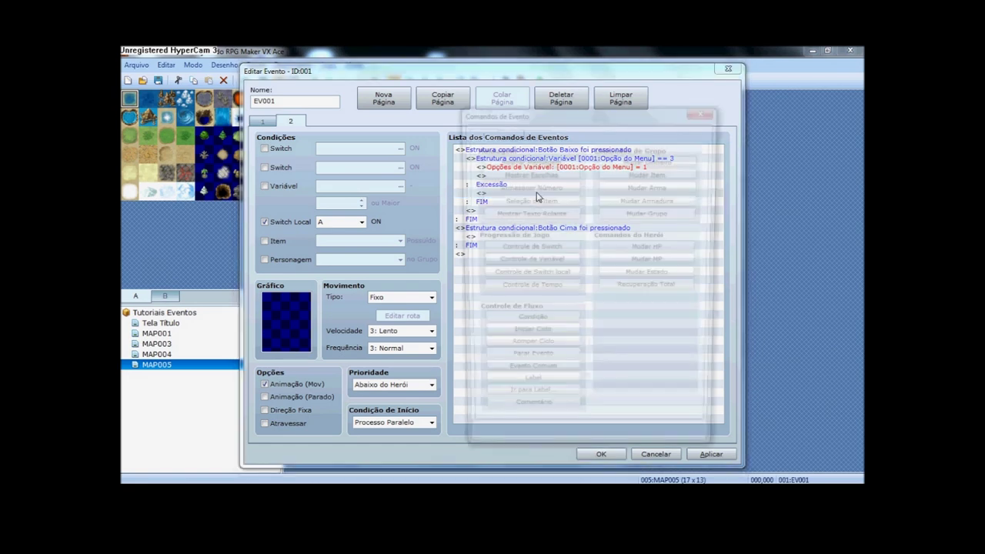
{"action": "left_click", "coordinate": [497, 257]}
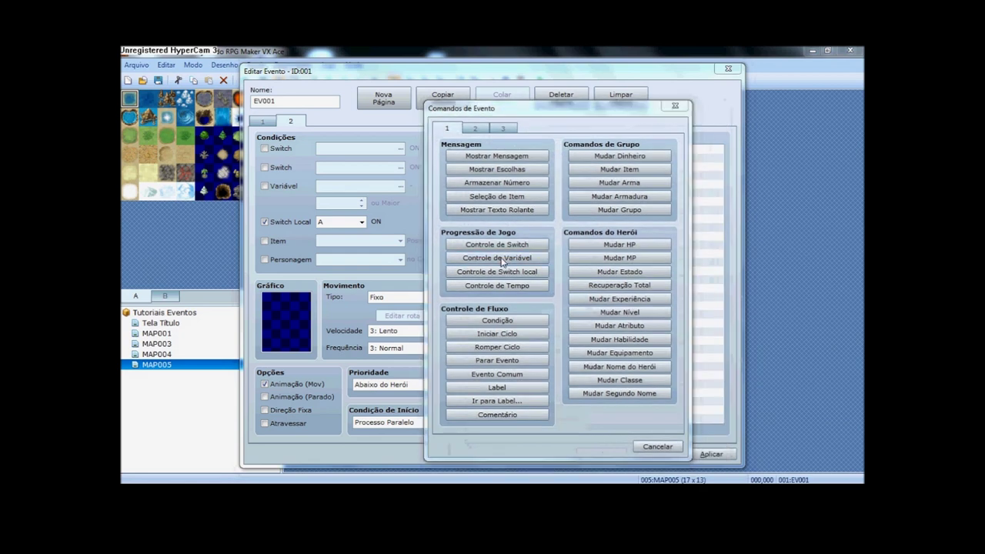
{"action": "left_click", "coordinate": [472, 254]}
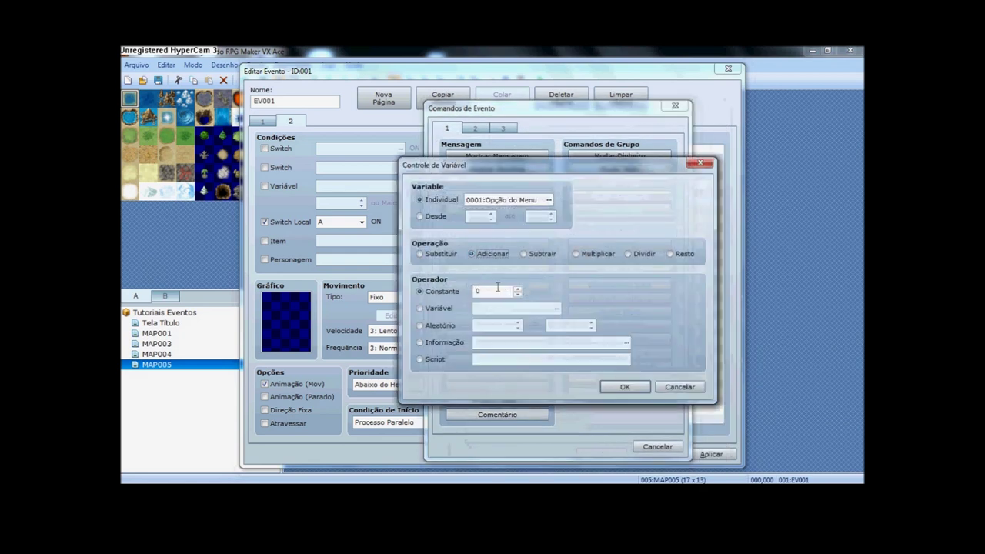
{"action": "type", "text": "1"}
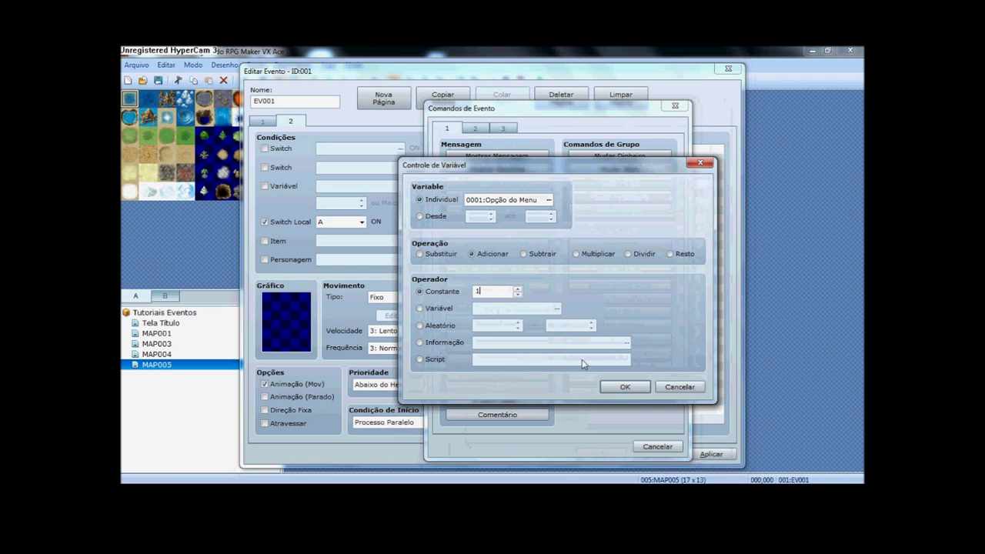
{"action": "left_click", "coordinate": [624, 386]}
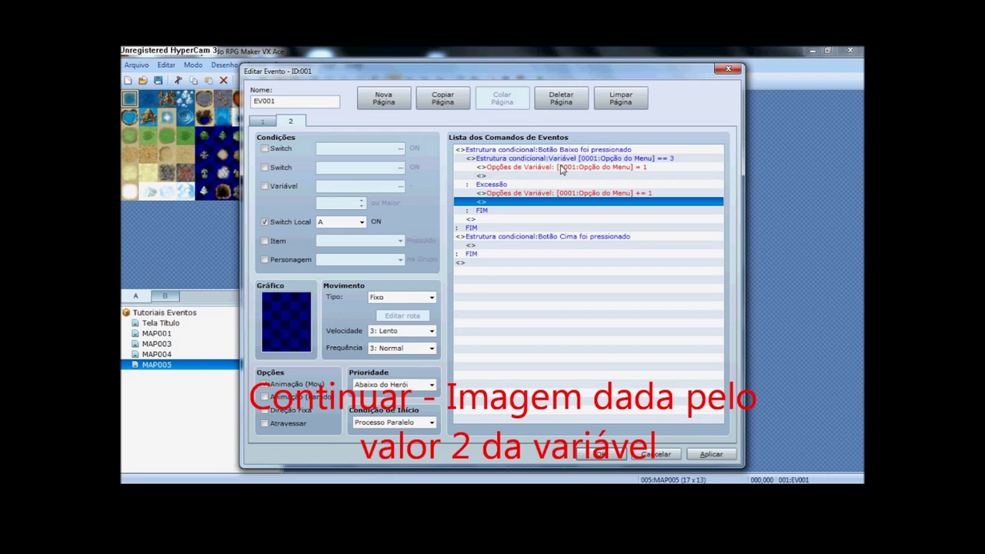
- Copy the Opção do Menu condition into the Cima key block and make the copy check for the value 1
{"action": "left_click_drag", "start_coordinate": [561, 170], "coordinate": [559, 197]}
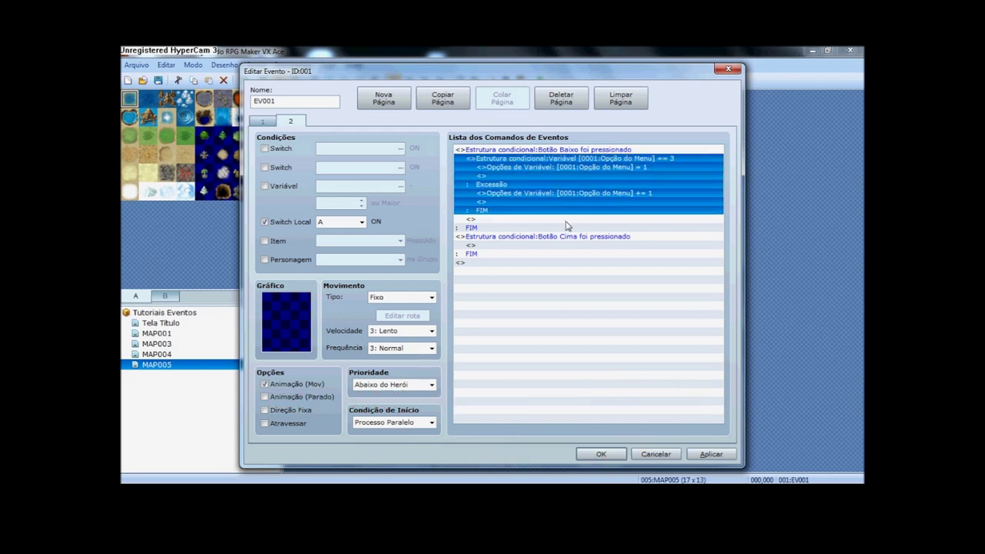
{"action": "left_click", "coordinate": [545, 245]}
{"action": "key", "text": "ctrl+v"}
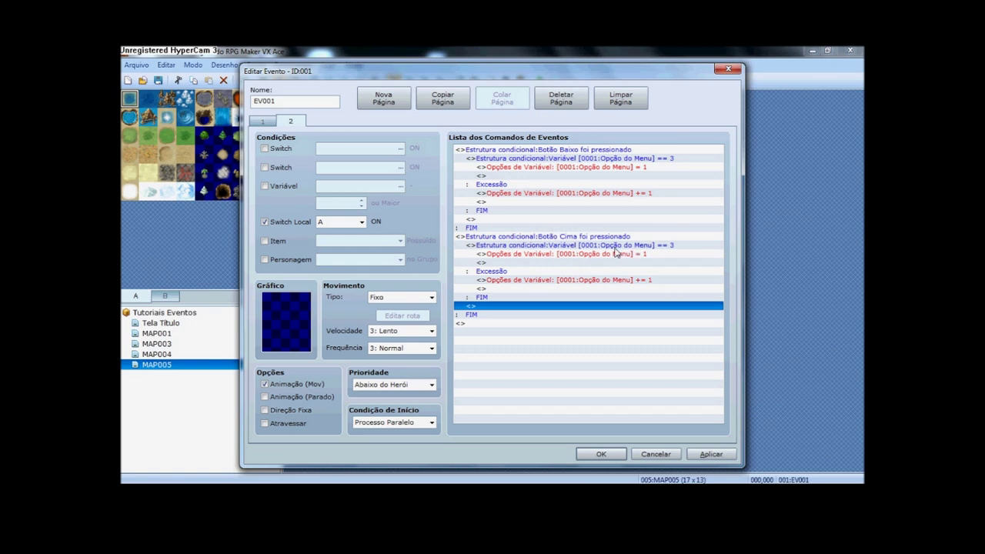
{"action": "double_click", "coordinate": [582, 246]}
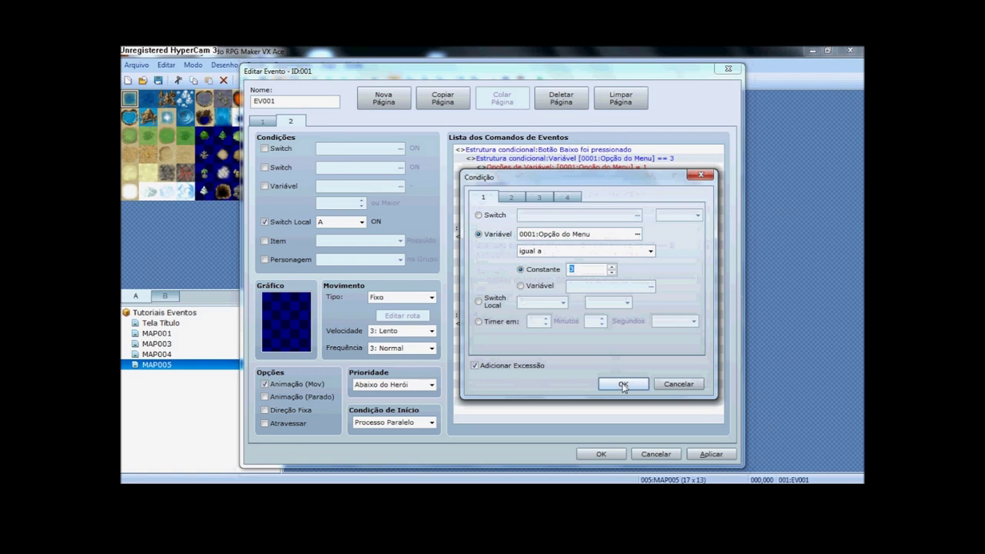
{"action": "left_click", "coordinate": [626, 390]}
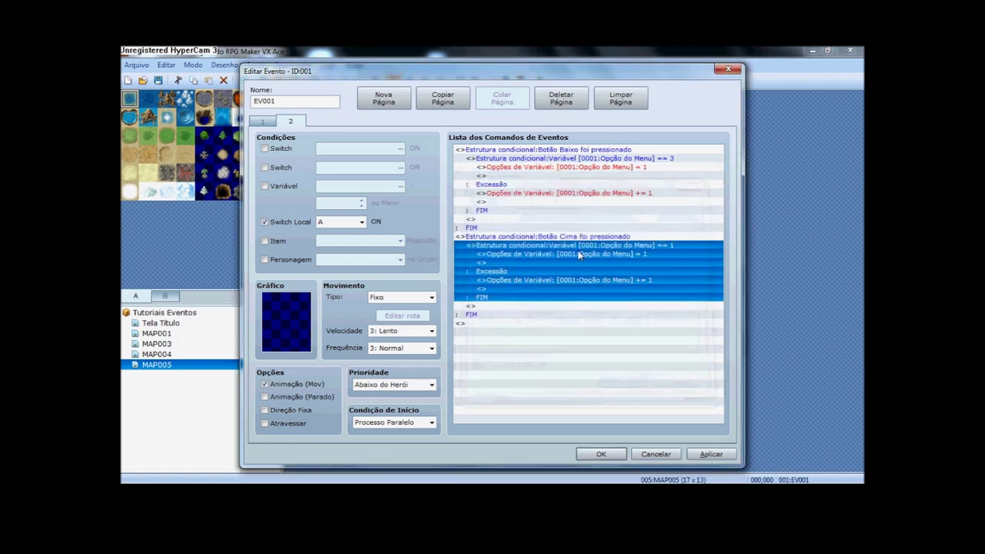
- In the Cima key block, set Opção do Menu to 3 in the main branch and subtract 1 in the exception branch
{"action": "double_click", "coordinate": [579, 255]}
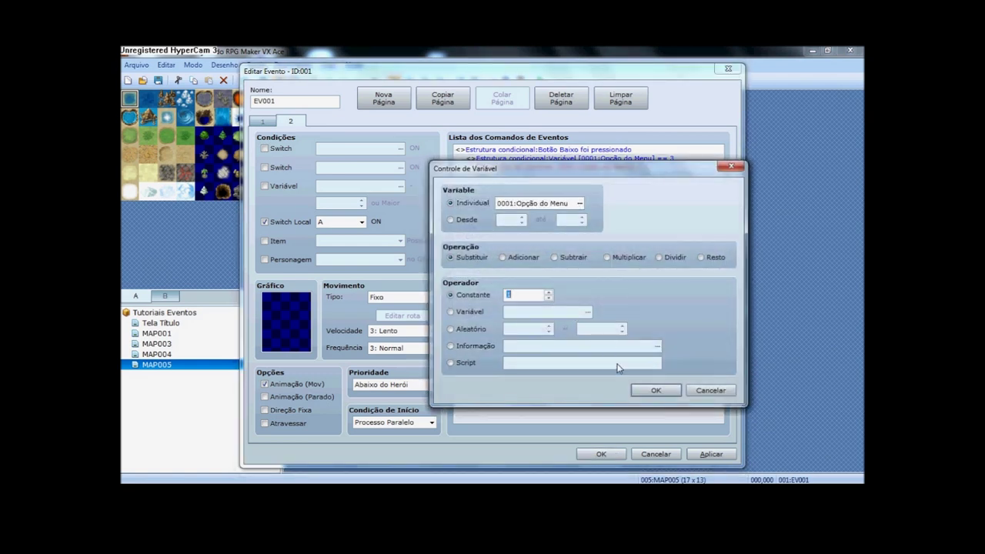
{"action": "type", "text": "3"}
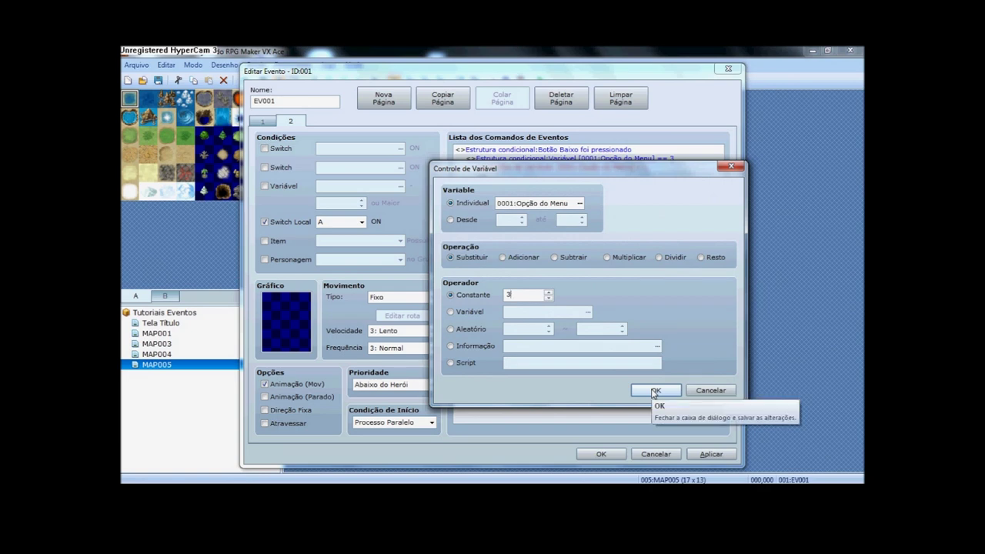
{"action": "left_click", "coordinate": [655, 391]}
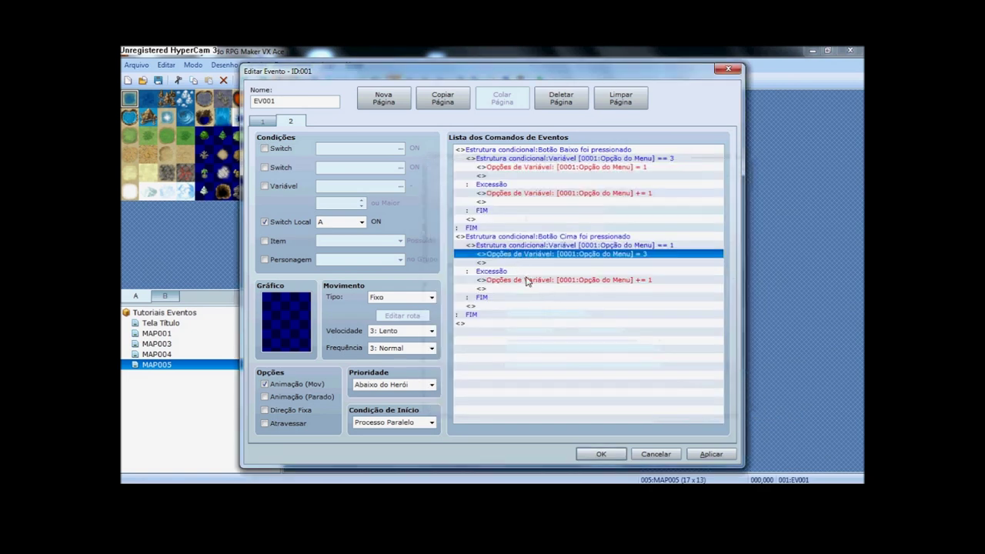
{"action": "double_click", "coordinate": [529, 280]}
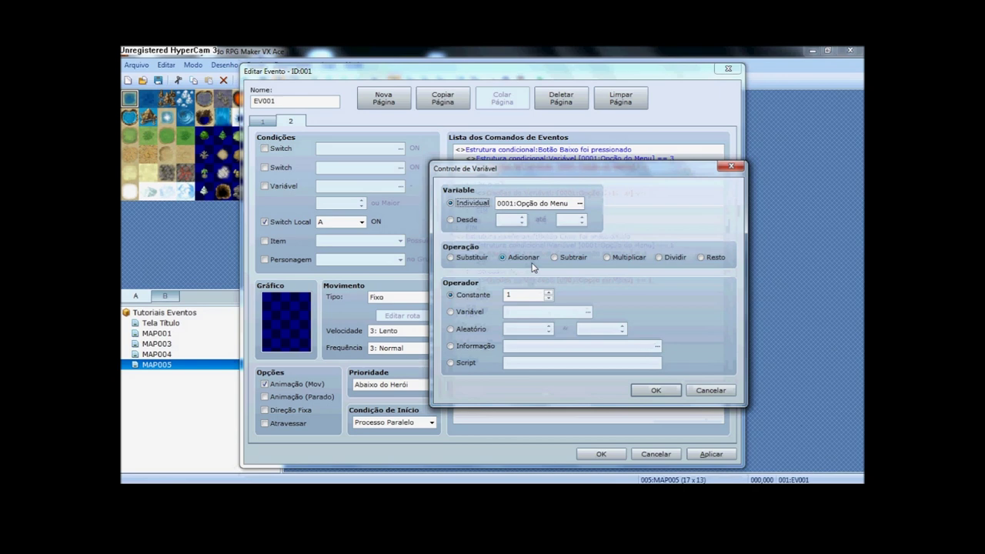
{"action": "left_click", "coordinate": [569, 259]}
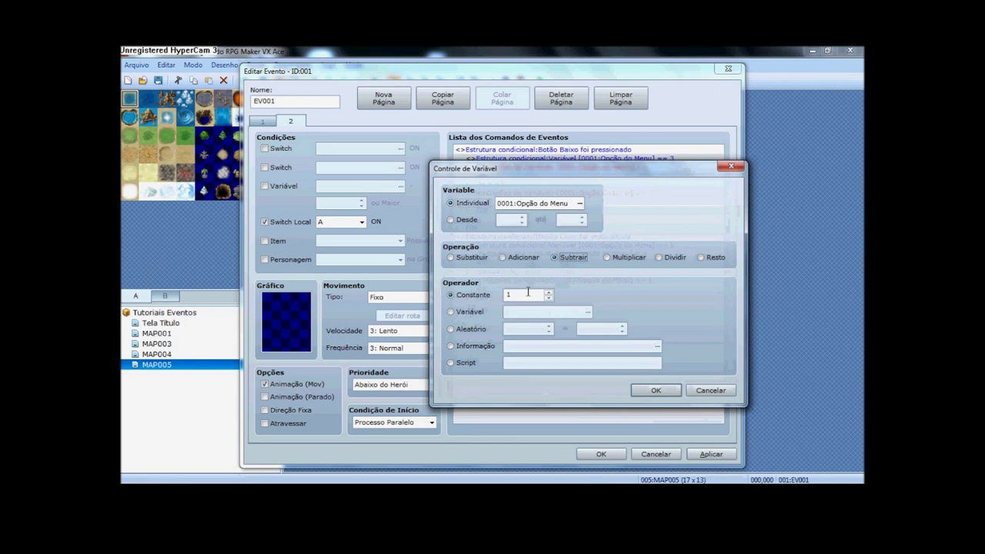
{"action": "left_click", "coordinate": [653, 391]}
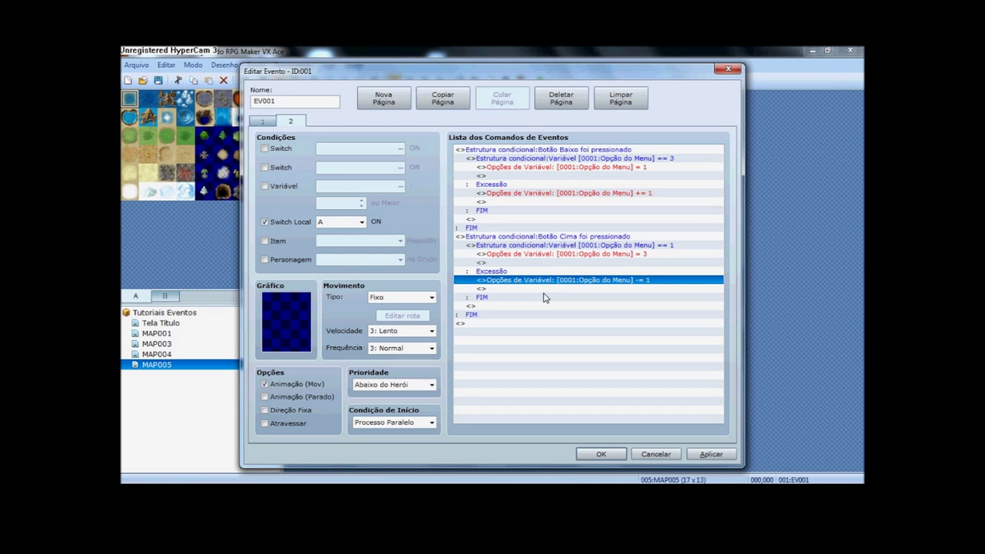
{"action": "left_click", "coordinate": [508, 324]}
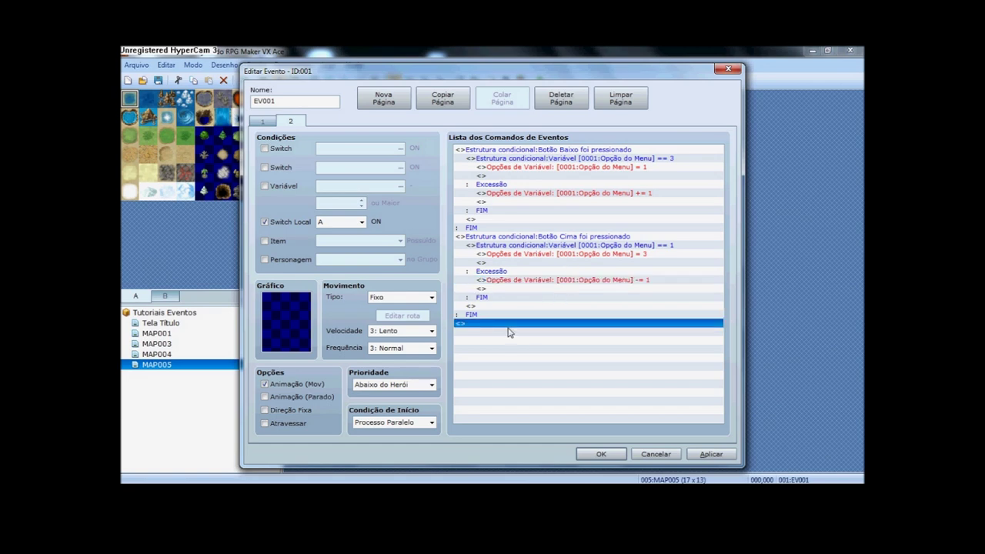
{"action": "left_click", "coordinate": [533, 150]}
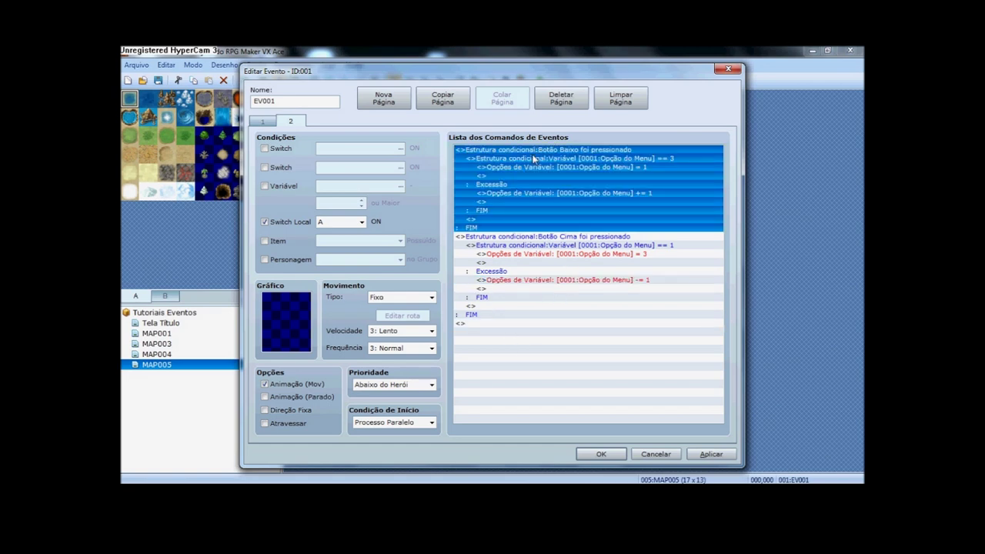
{"action": "left_click", "coordinate": [554, 236]}
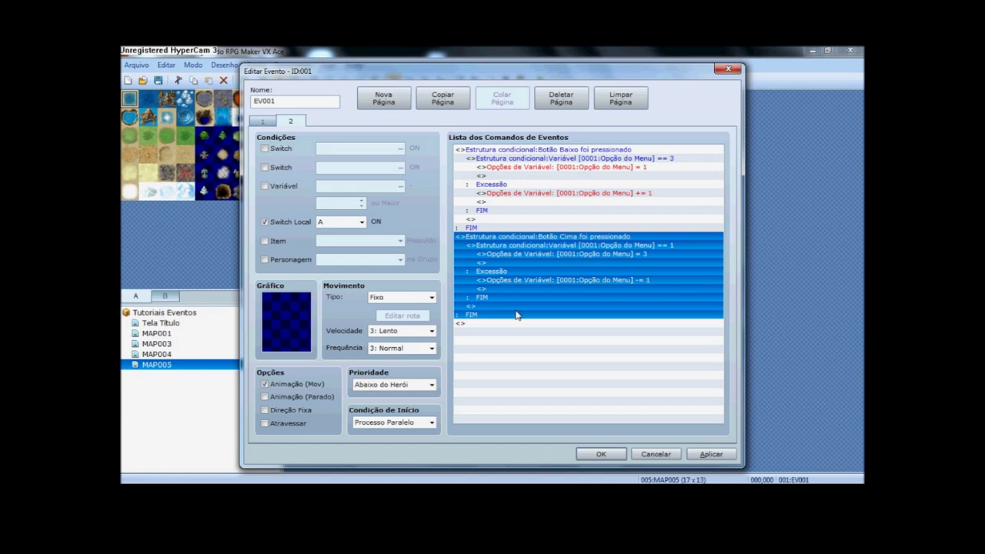
- Insert a 5-frame wait at the start of the Cima key block, before its Opção do Menu condition
{"action": "double_click", "coordinate": [511, 247]}
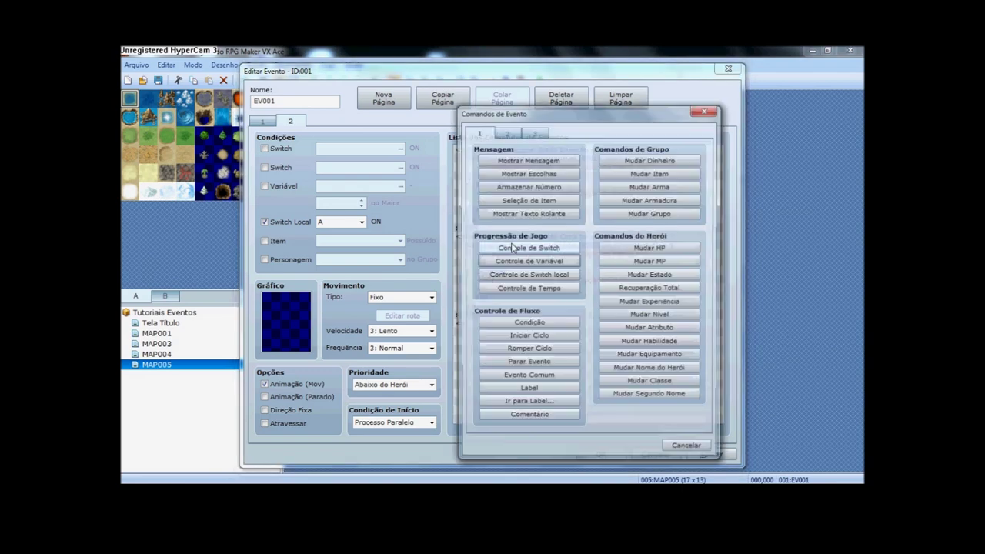
{"action": "left_click_drag", "start_coordinate": [547, 119], "coordinate": [399, 81]}
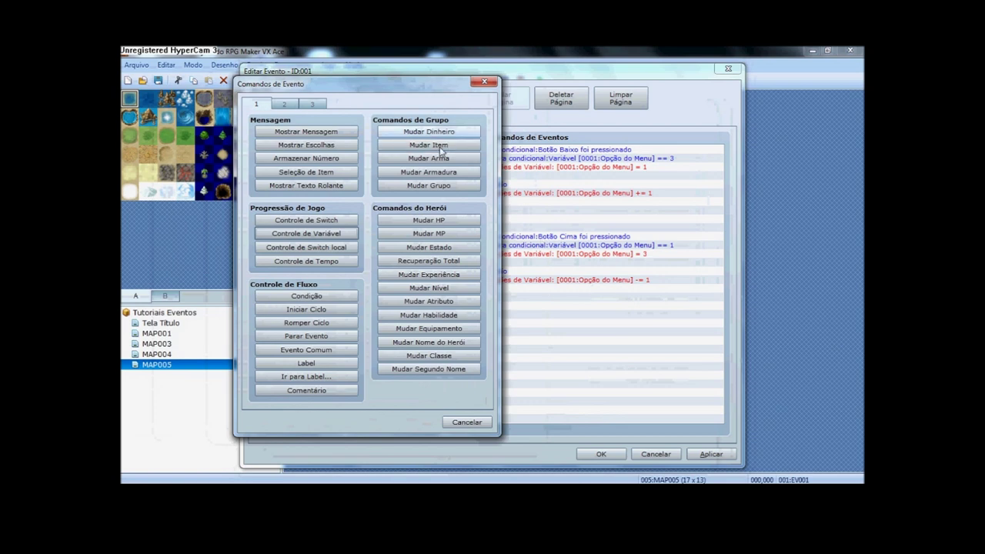
{"action": "left_click", "coordinate": [285, 105]}
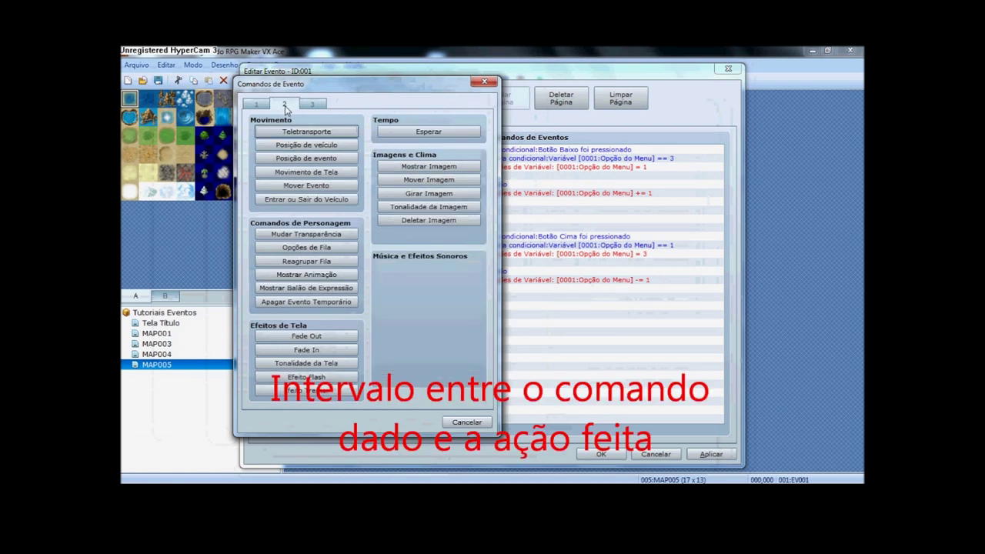
{"action": "left_click", "coordinate": [405, 132]}
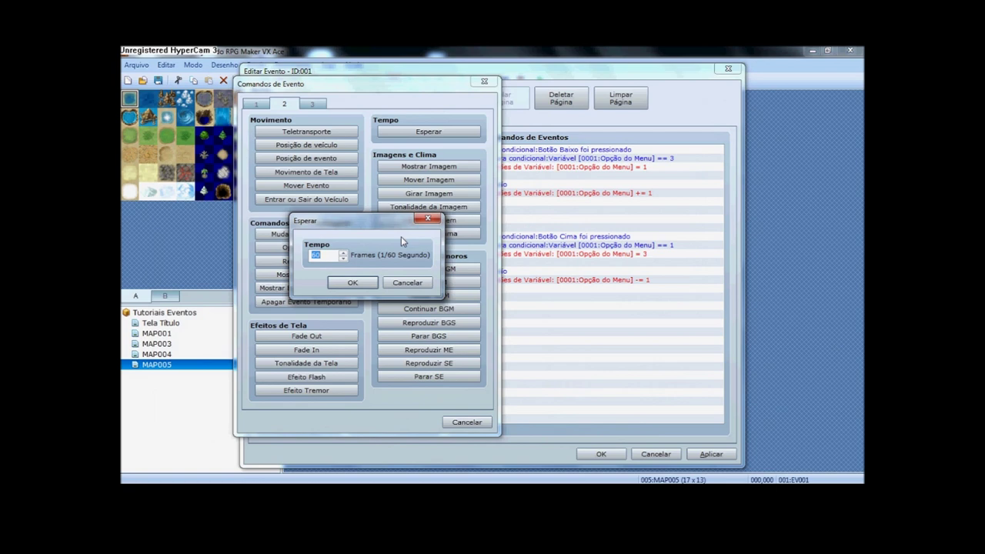
{"action": "type", "text": "5"}
{"action": "left_click", "coordinate": [355, 283]}
- Copy the 5-frame wait to the start of the Baixo key block
{"action": "left_click", "coordinate": [554, 245]}
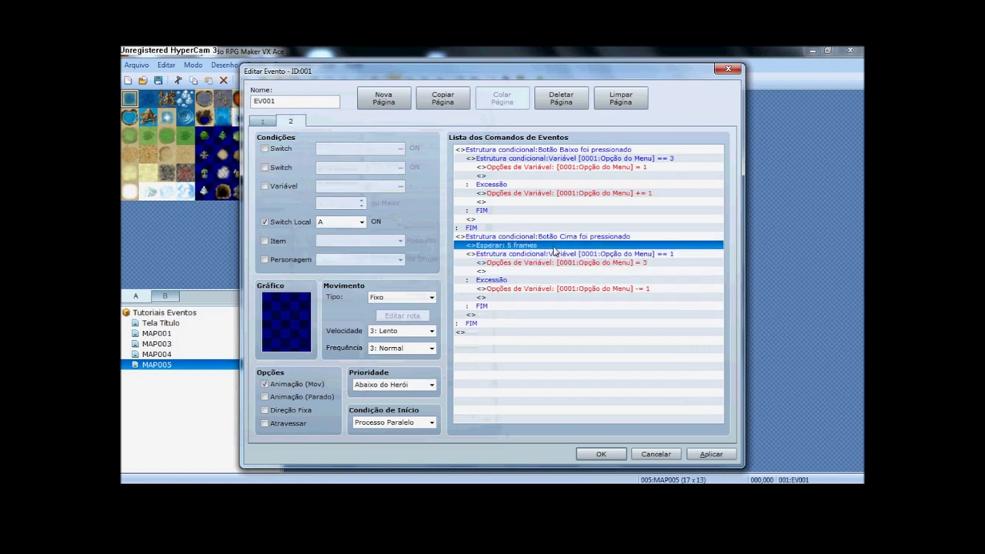
{"action": "left_click", "coordinate": [542, 159]}
{"action": "key", "text": "ctrl+v"}
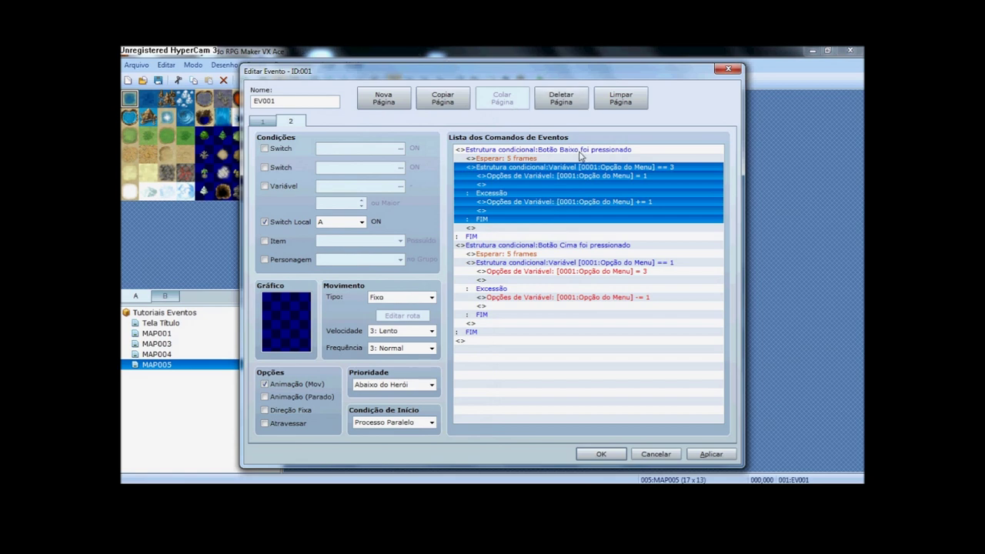
{"action": "left_click", "coordinate": [536, 246]}
{"action": "left_click", "coordinate": [540, 160]}
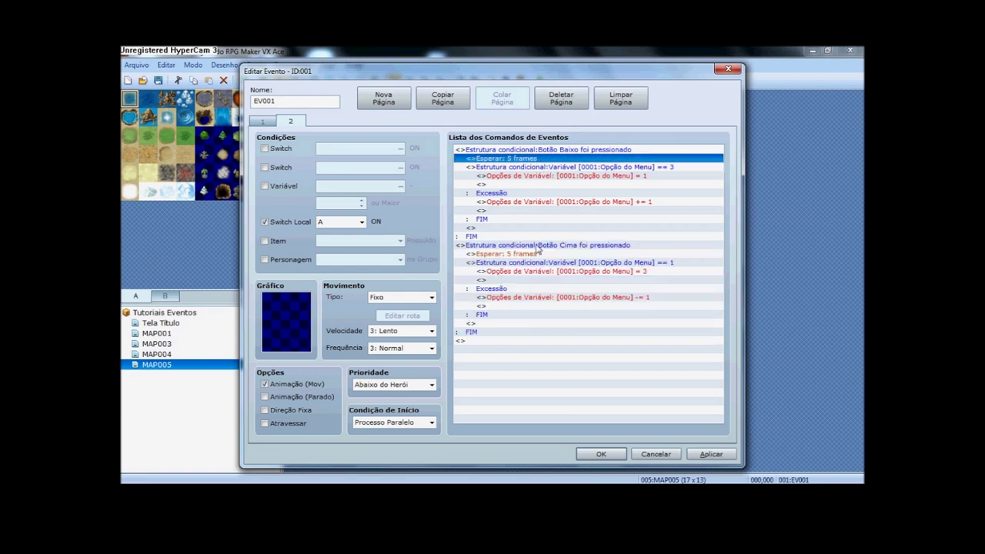
{"action": "left_click", "coordinate": [539, 248]}
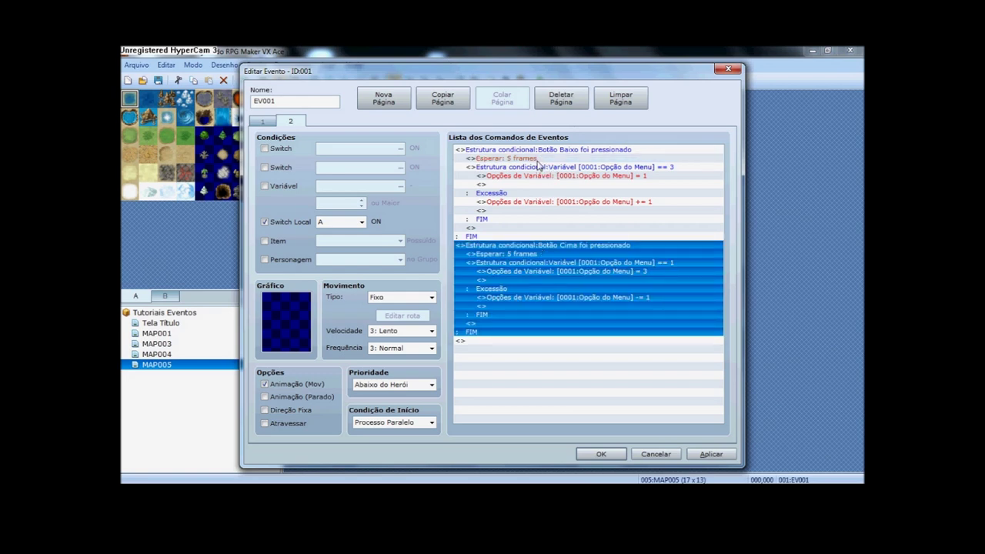
- Insert the sound effect Cursor2 above the wait in the Baixo key block
{"action": "double_click", "coordinate": [548, 184]}
{"action": "left_click", "coordinate": [650, 391]}
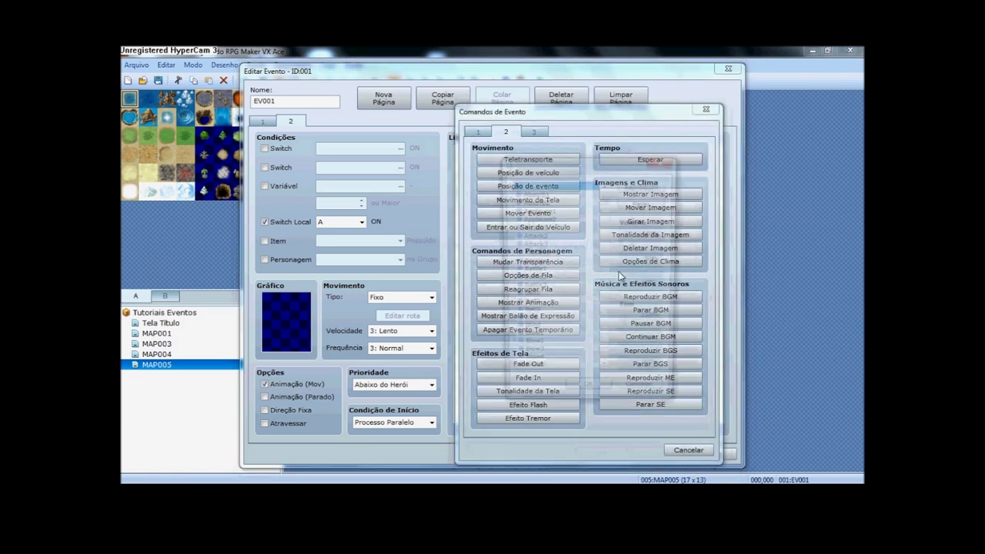
{"action": "scroll", "coordinate": [581, 240], "scroll_direction": "down", "scroll_amount": 9}
{"action": "left_click", "coordinate": [554, 236]}
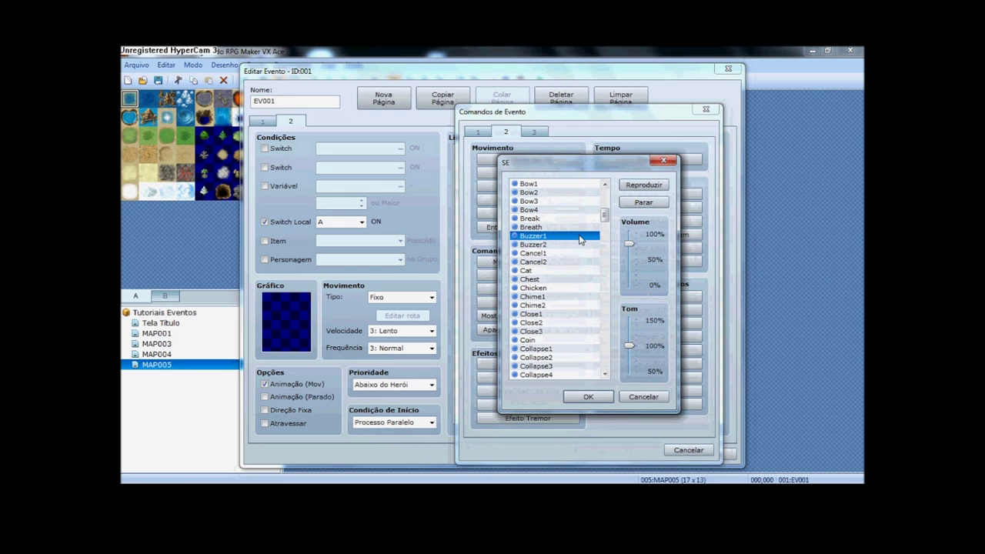
{"action": "key", "text": "Down"}
{"action": "key", "text": "Down"}
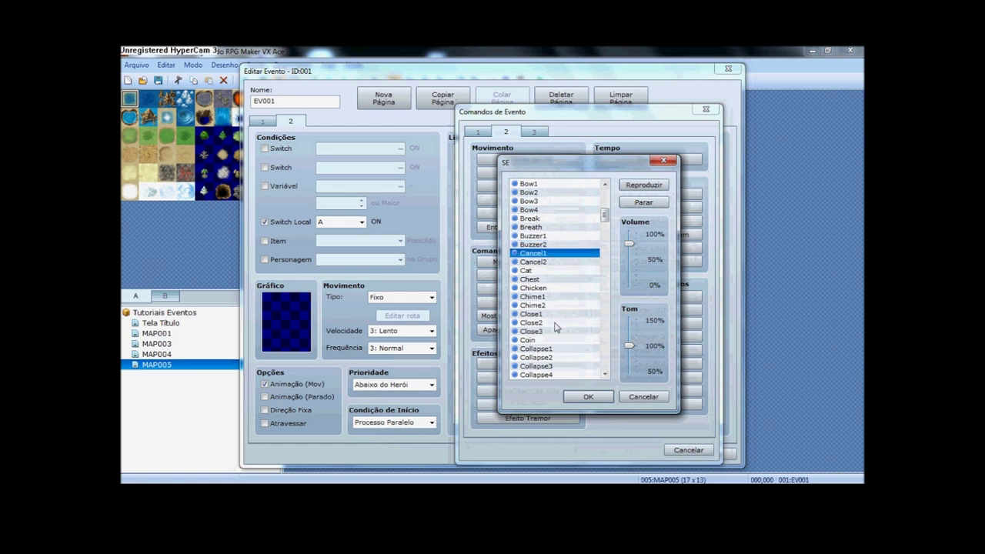
{"action": "scroll", "coordinate": [554, 325], "scroll_direction": "down", "scroll_amount": 4}
{"action": "scroll", "coordinate": [605, 235], "scroll_direction": "down", "scroll_amount": 2}
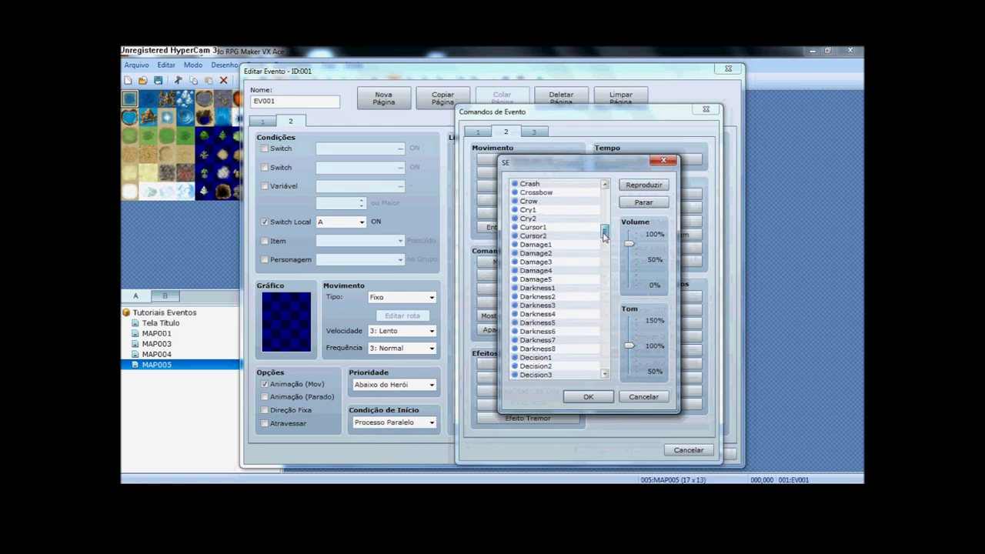
{"action": "scroll", "coordinate": [560, 218], "scroll_direction": "up", "scroll_amount": 3}
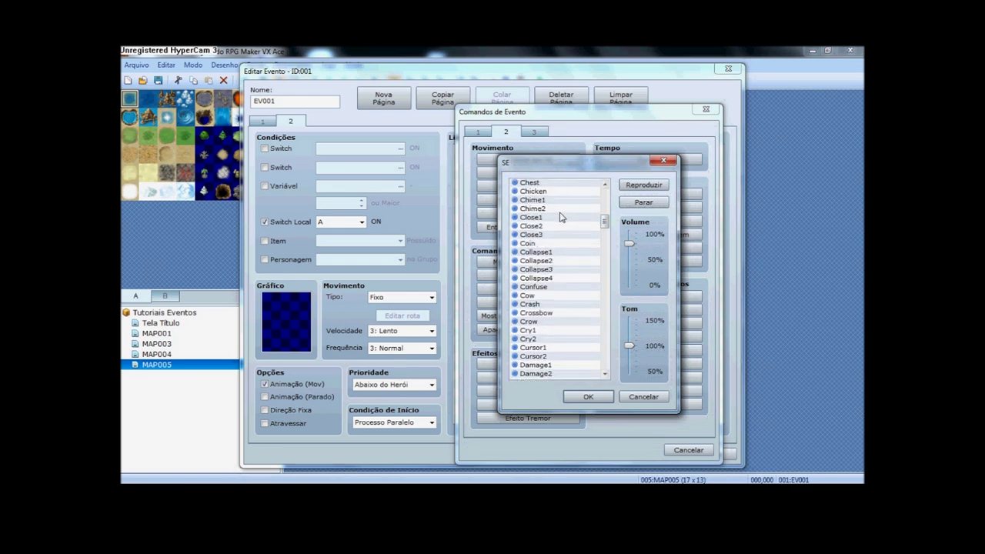
{"action": "scroll", "coordinate": [567, 330], "scroll_direction": "down", "scroll_amount": 2}
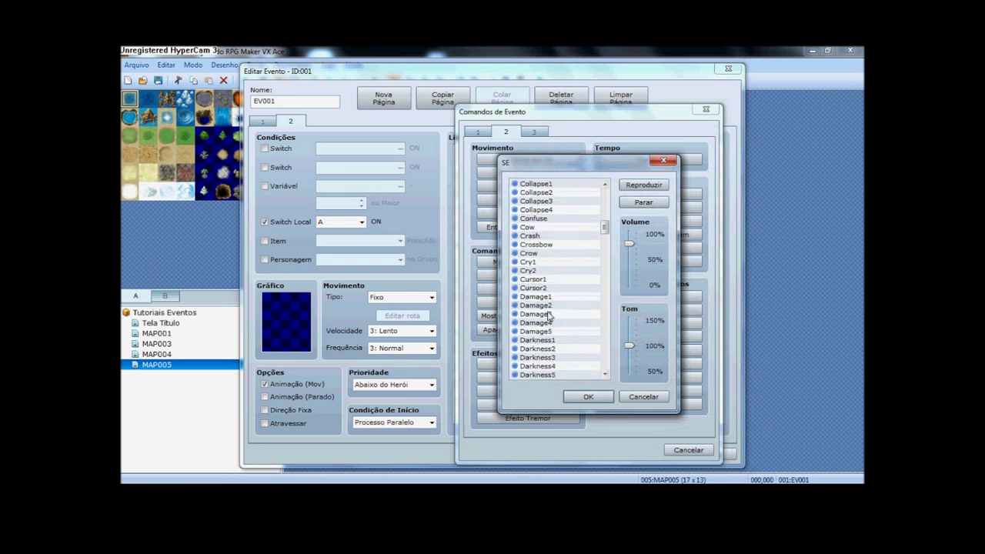
{"action": "left_click", "coordinate": [537, 287]}
{"action": "left_click", "coordinate": [632, 186]}
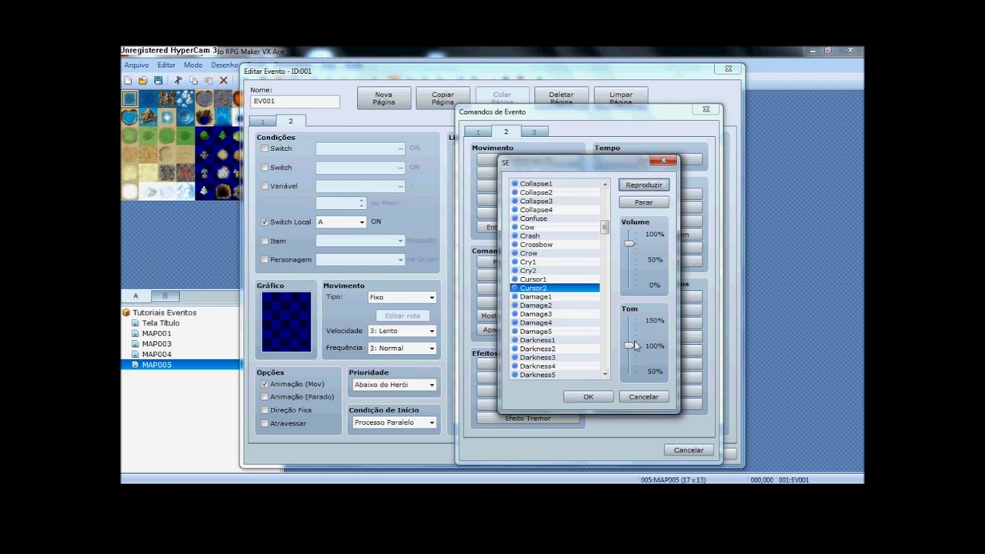
{"action": "left_click", "coordinate": [586, 397]}
- Copy the Cursor2 sound effect above the wait in the Cima key block and close the event
{"action": "left_click", "coordinate": [533, 158]}
{"action": "key", "text": "ctrl+c"}
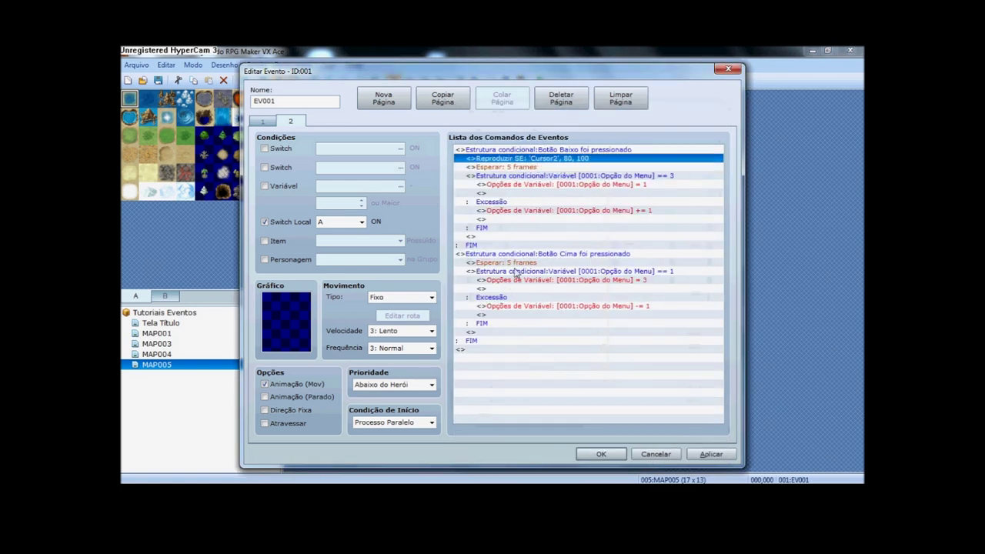
{"action": "left_click", "coordinate": [514, 262]}
{"action": "key", "text": "ctrl+v"}
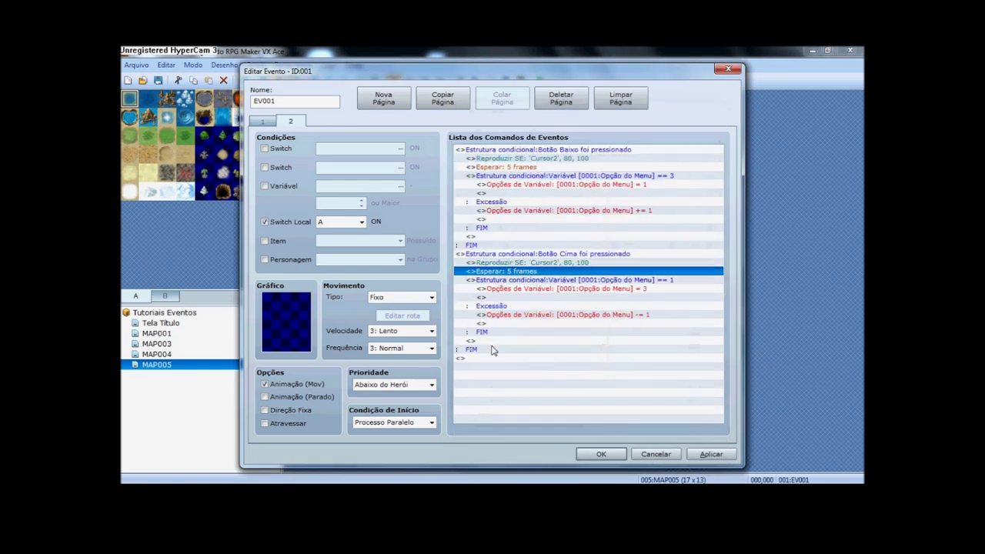
{"action": "key", "text": "Return"}
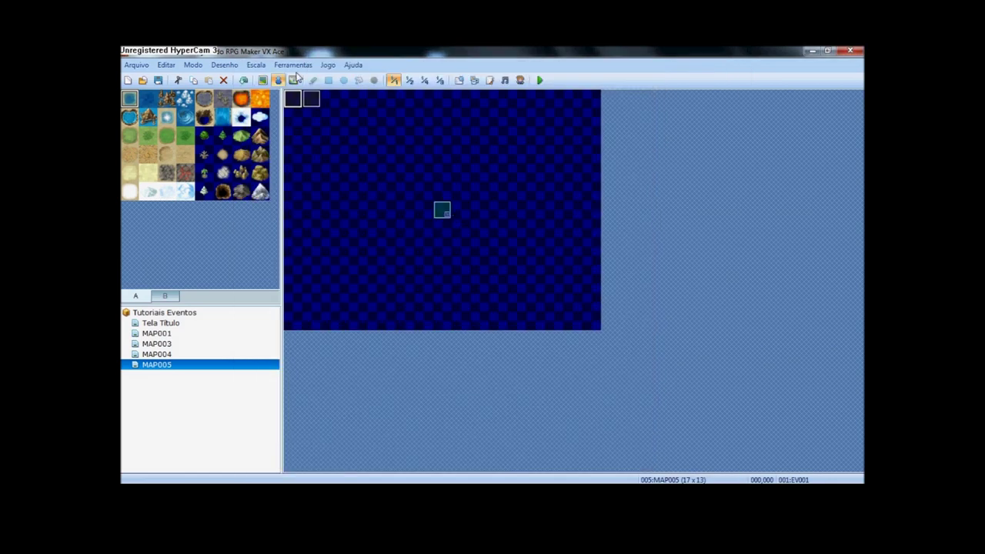
- Review the command lists of both pages of EV001 and of EV002, checking the intro, menu picture and cursor commands
{"action": "double_click", "coordinate": [293, 97]}
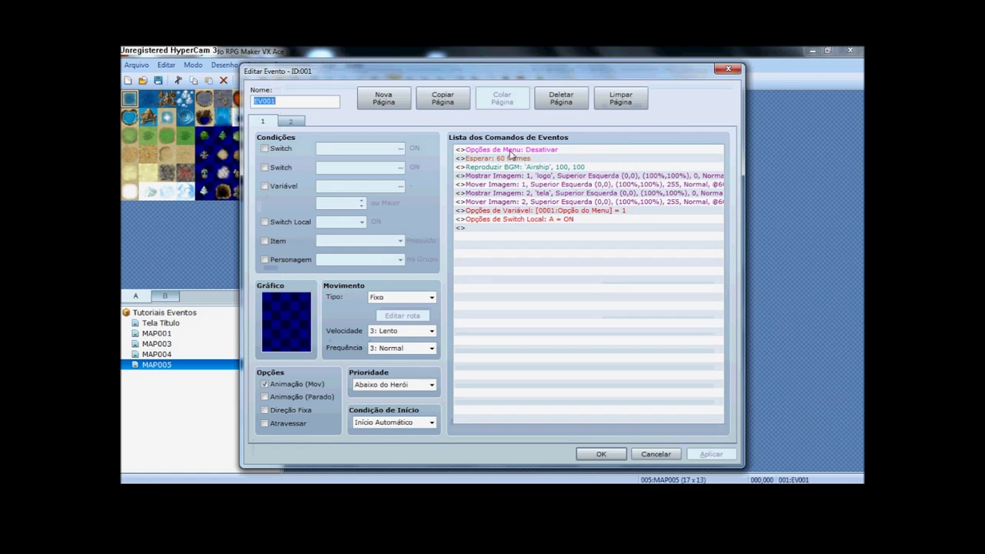
{"action": "left_click", "coordinate": [528, 169]}
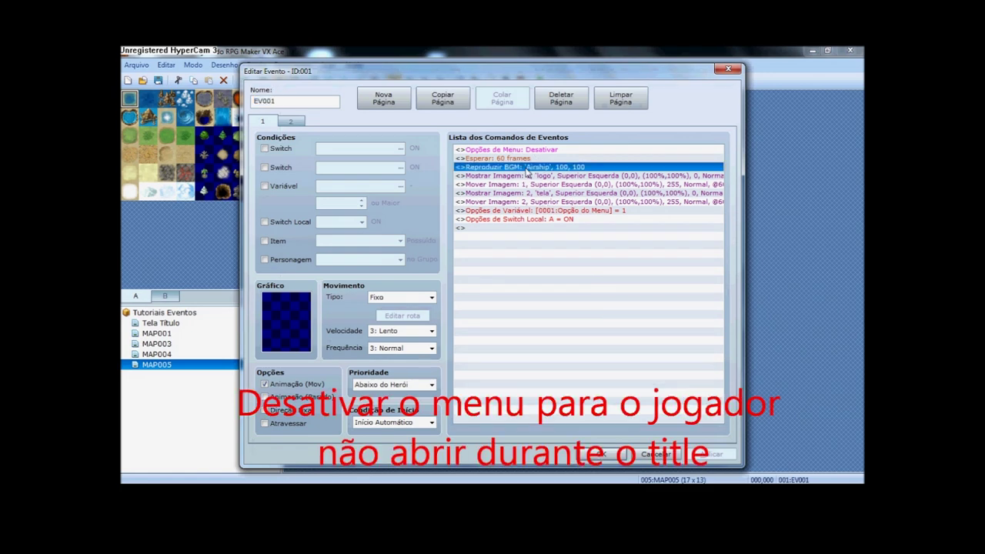
{"action": "left_click", "coordinate": [602, 455]}
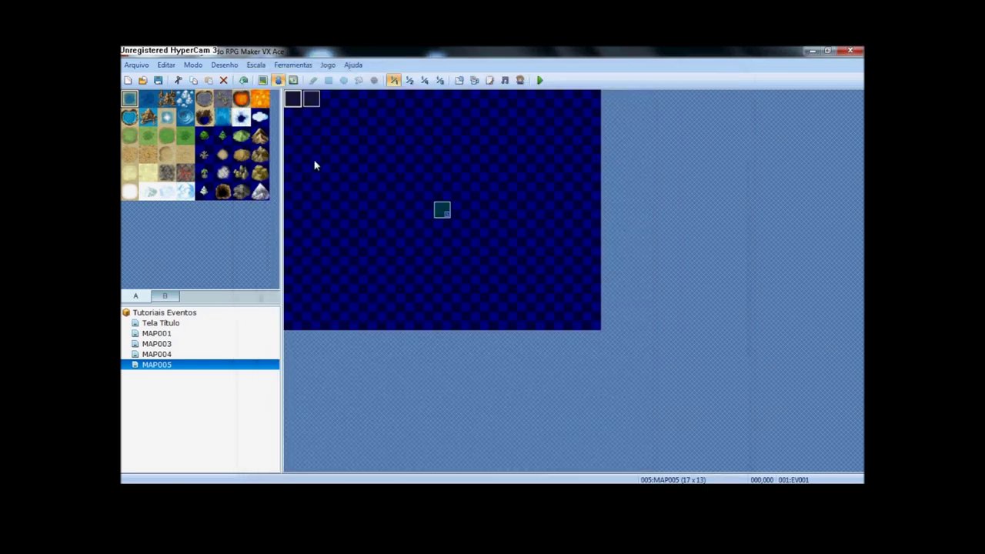
{"action": "double_click", "coordinate": [311, 99]}
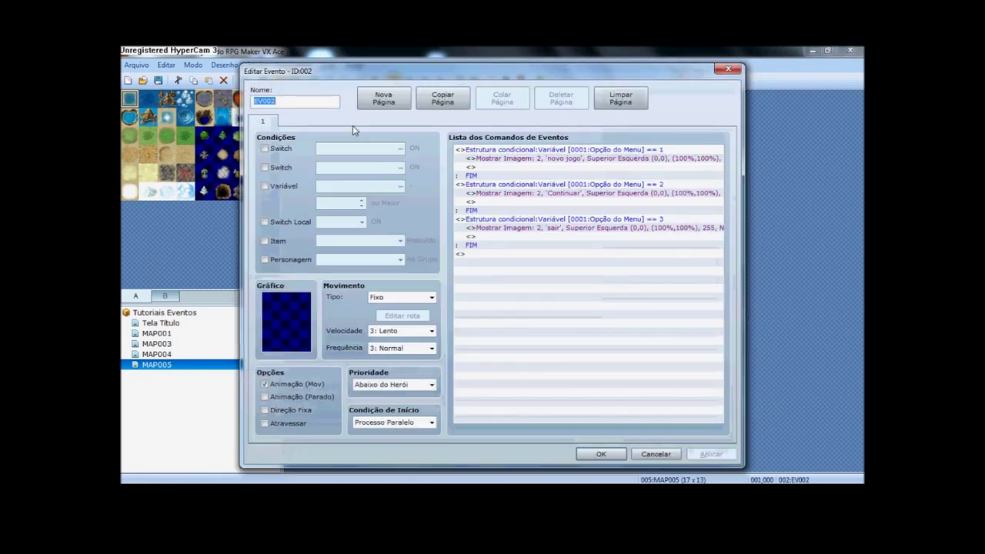
{"action": "left_click", "coordinate": [599, 453]}
{"action": "double_click", "coordinate": [292, 100]}
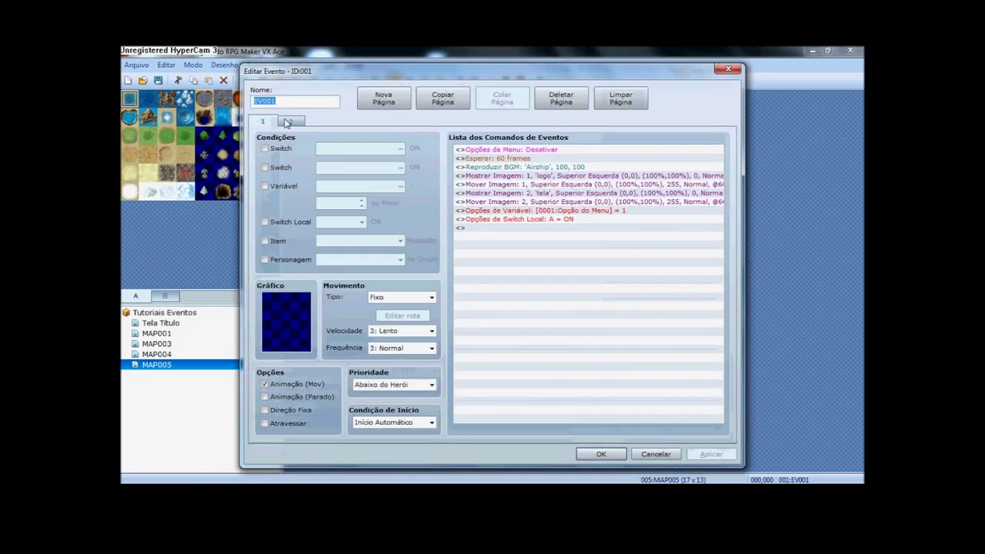
{"action": "left_click", "coordinate": [290, 122]}
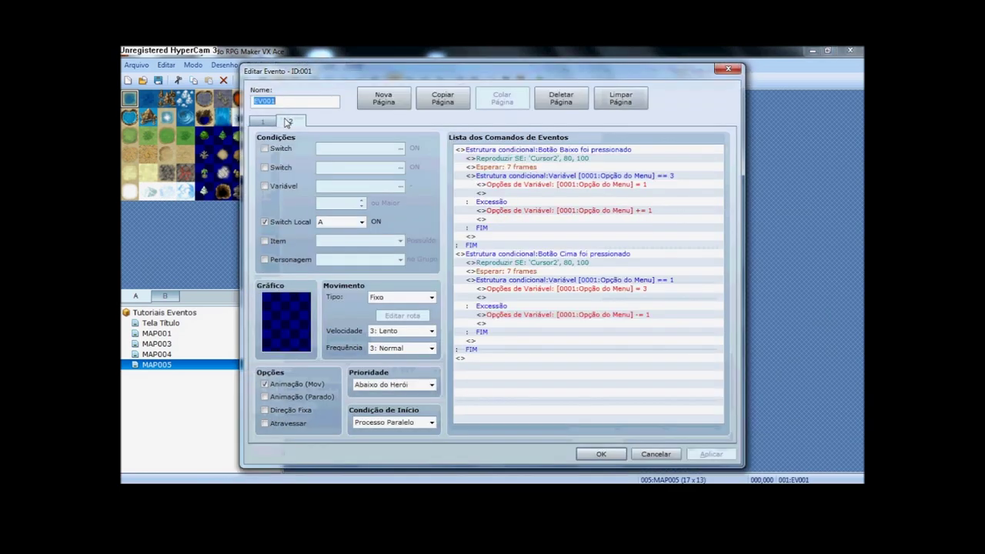
{"action": "left_click", "coordinate": [599, 454]}
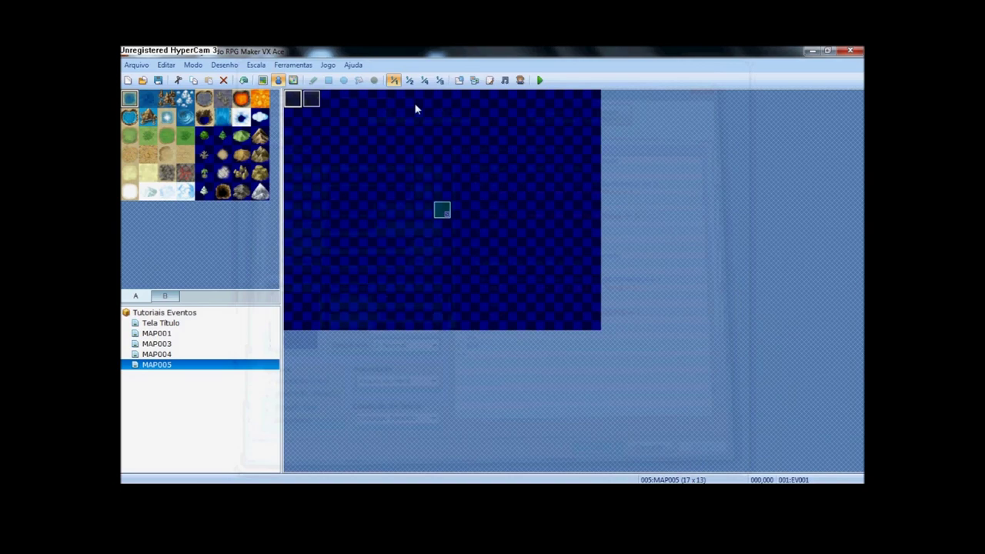
- Create a new event on the tile beside EV002 with its start condition set to Processo Paralelo
{"action": "left_click", "coordinate": [336, 101]}
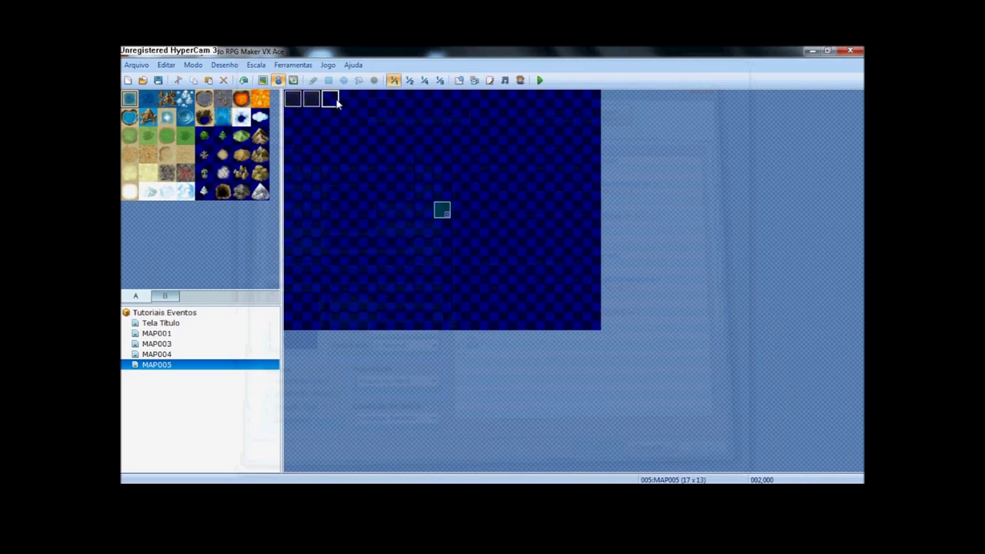
{"action": "double_click", "coordinate": [337, 100]}
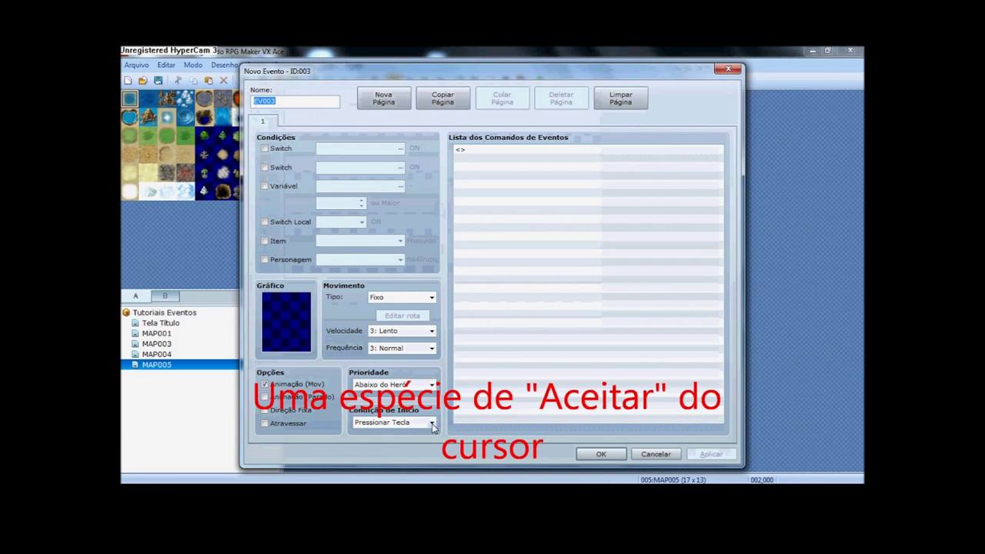
{"action": "left_click", "coordinate": [431, 422]}
{"action": "left_click", "coordinate": [428, 469]}
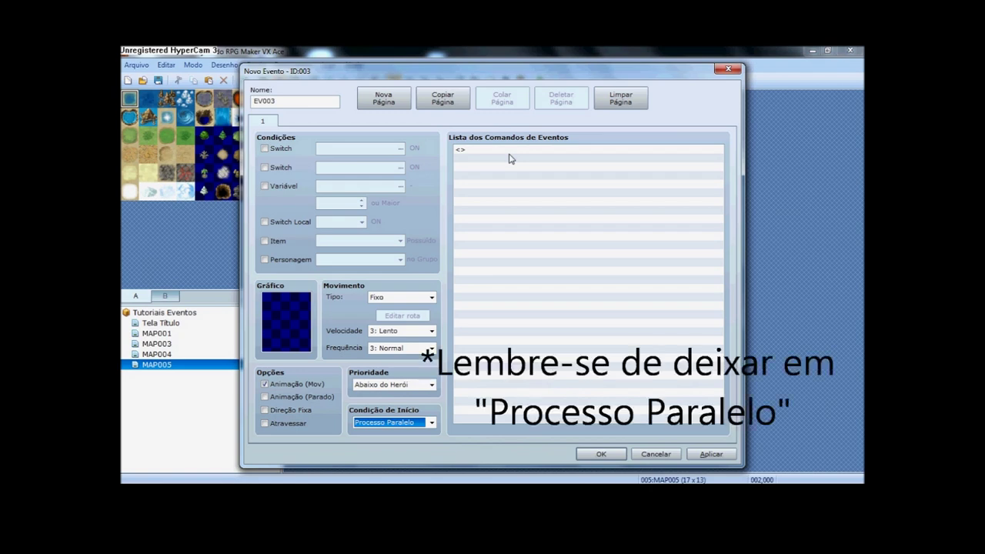
- Add a condition to the new event that checks whether key C is pressed, without an exception branch
{"action": "double_click", "coordinate": [504, 150]}
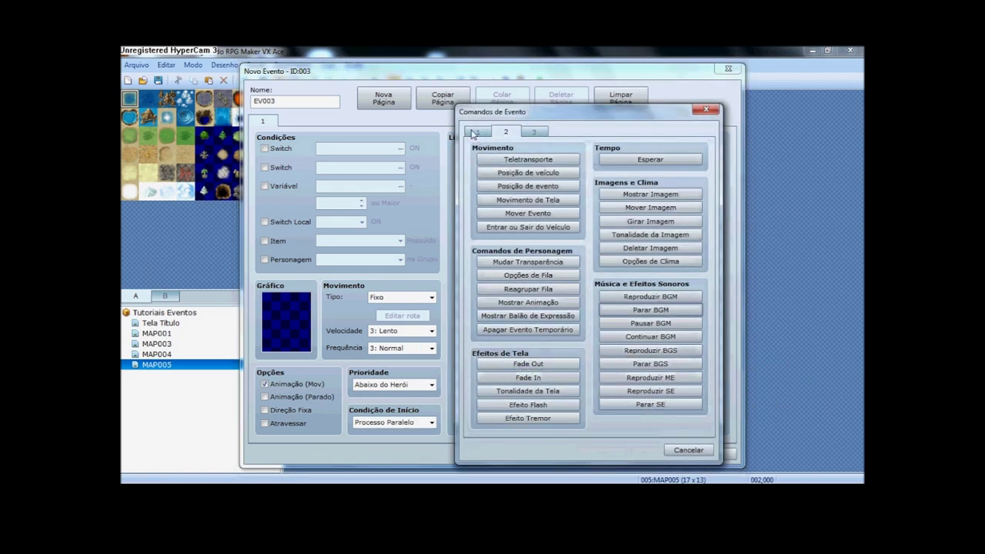
{"action": "left_click", "coordinate": [477, 132]}
{"action": "left_click", "coordinate": [528, 326]}
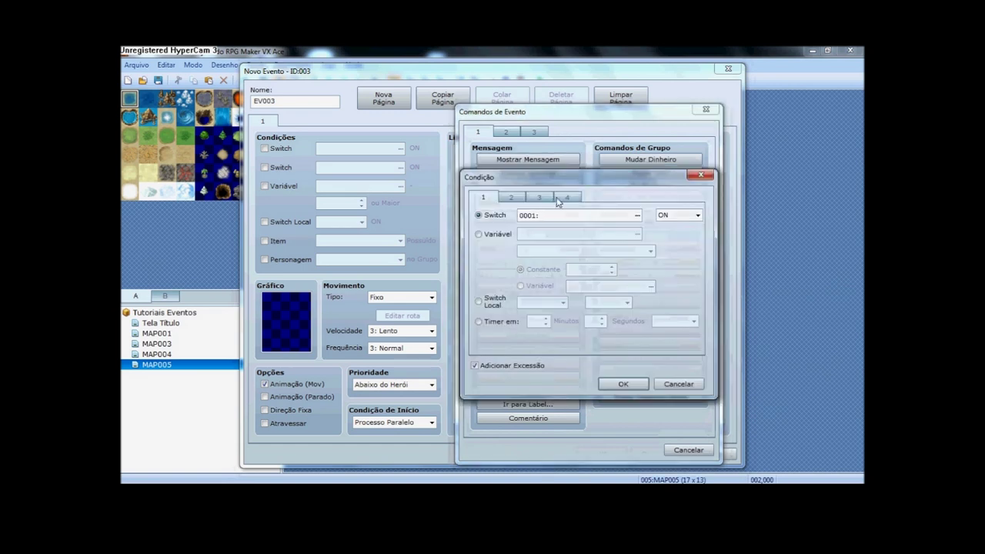
{"action": "left_click", "coordinate": [566, 197]}
{"action": "left_click", "coordinate": [493, 316]}
{"action": "left_click", "coordinate": [540, 318]}
{"action": "left_click", "coordinate": [544, 380]}
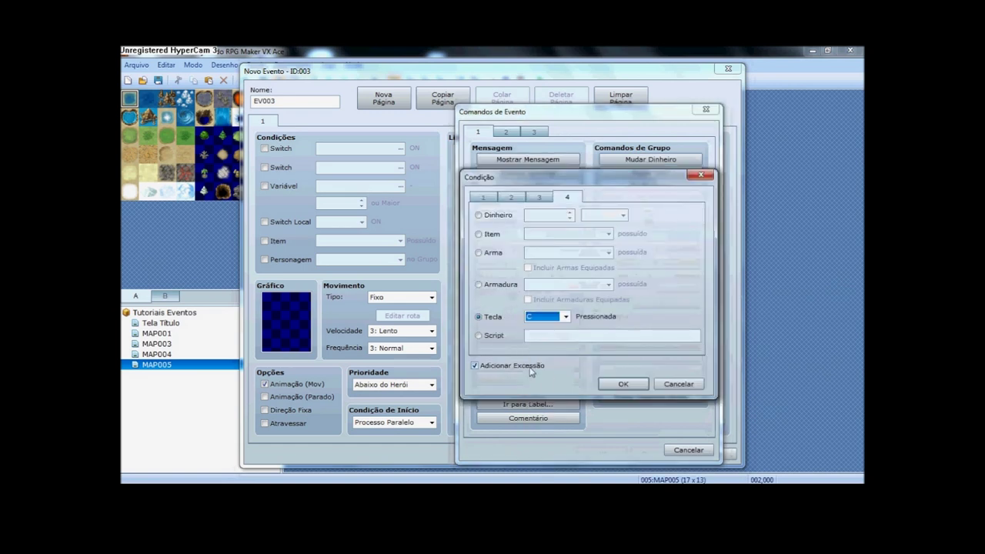
{"action": "left_click", "coordinate": [622, 384]}
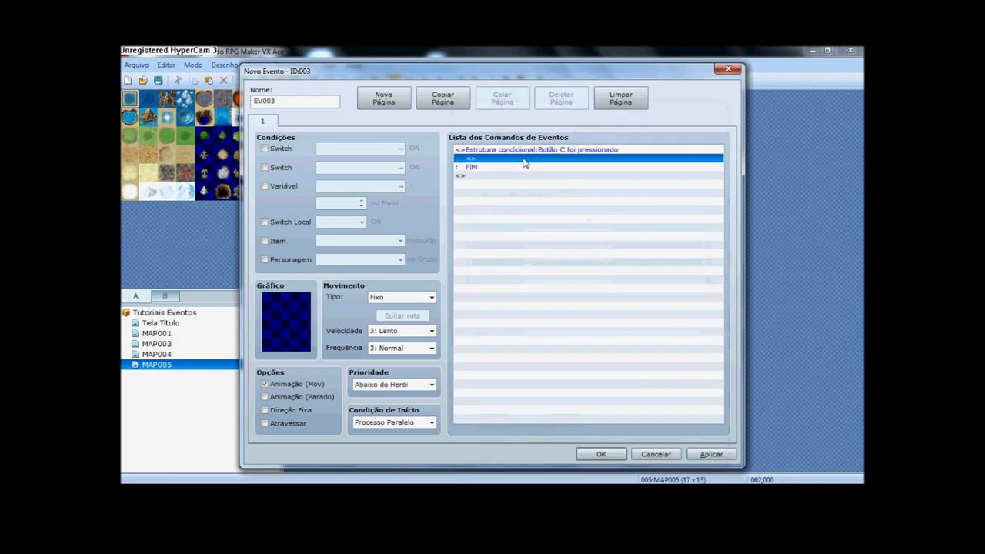
- Inside the key C block, add a condition that the variable Opção do Menu equals 1, without an exception branch
{"action": "double_click", "coordinate": [524, 160]}
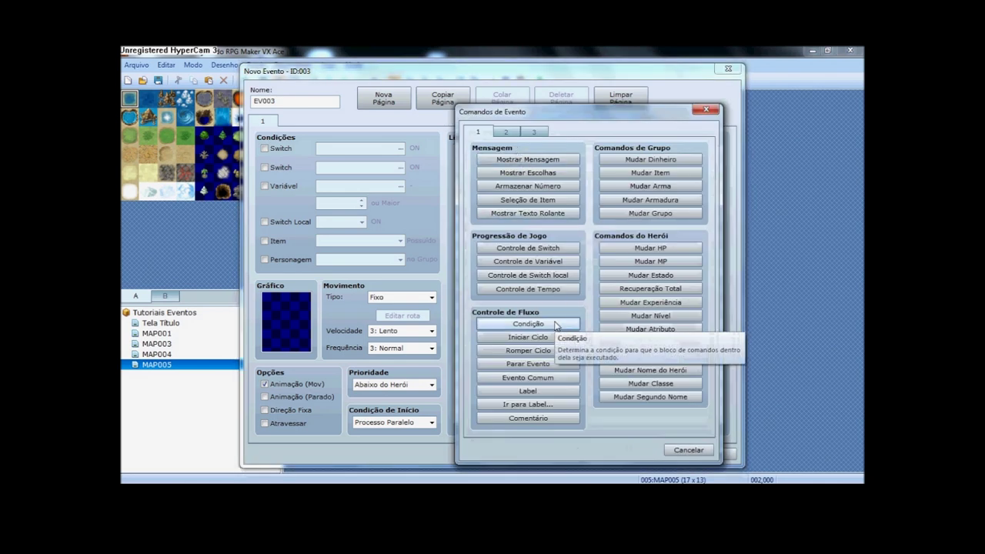
{"action": "left_click", "coordinate": [528, 324]}
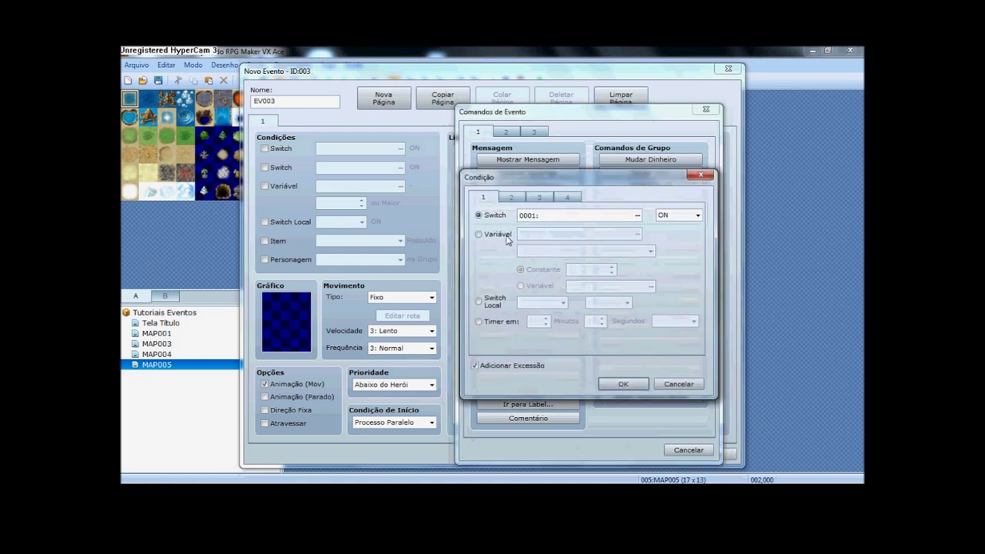
{"action": "left_click", "coordinate": [506, 236]}
{"action": "left_click", "coordinate": [599, 270]}
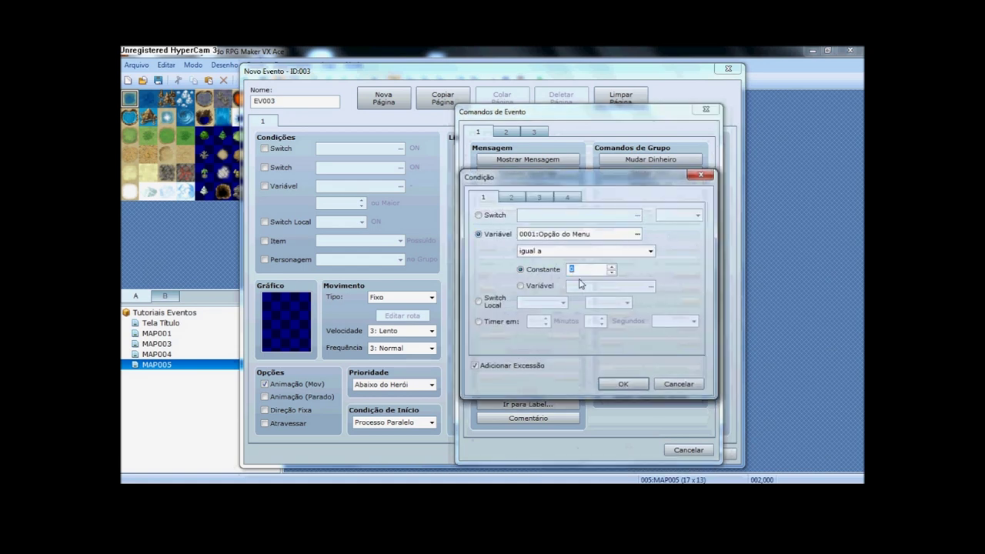
{"action": "type", "text": "1"}
{"action": "left_click", "coordinate": [519, 368]}
{"action": "left_click", "coordinate": [623, 384]}
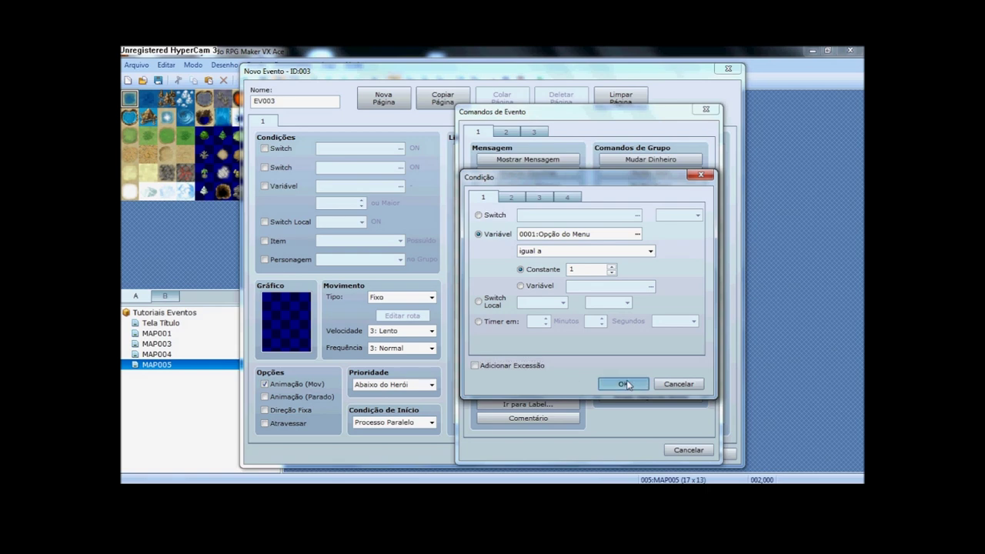
- Duplicate the Opção do Menu condition twice inside the key C block
{"action": "left_click", "coordinate": [579, 159]}
{"action": "key", "text": "ctrl+c"}
{"action": "key", "text": "ctrl+v"}
{"action": "key", "text": "ctrl+v"}
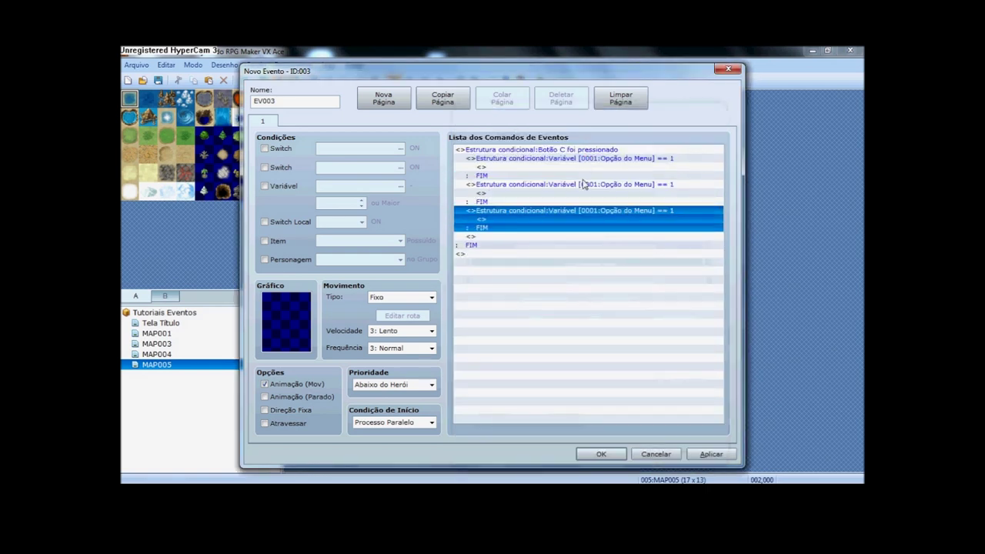
- Set the second Opção do Menu condition to the constant 2 and the third to 3
{"action": "left_click", "coordinate": [583, 185]}
{"action": "double_click", "coordinate": [584, 185]}
{"action": "left_click", "coordinate": [589, 269]}
{"action": "type", "text": "2"}
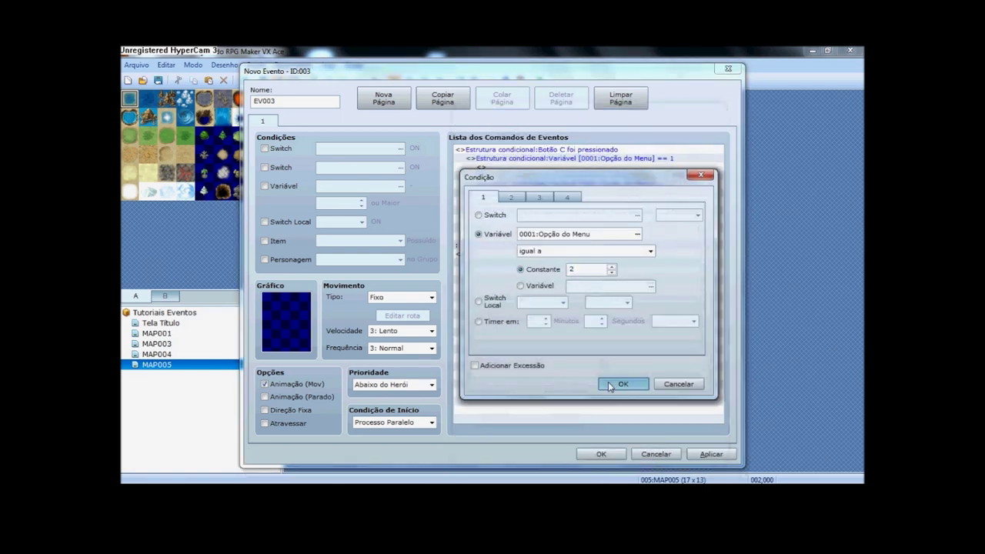
{"action": "left_click", "coordinate": [608, 381]}
{"action": "left_click", "coordinate": [607, 210]}
{"action": "double_click", "coordinate": [607, 210]}
{"action": "left_click", "coordinate": [589, 269]}
{"action": "type", "text": "3"}
{"action": "left_click", "coordinate": [617, 380]}
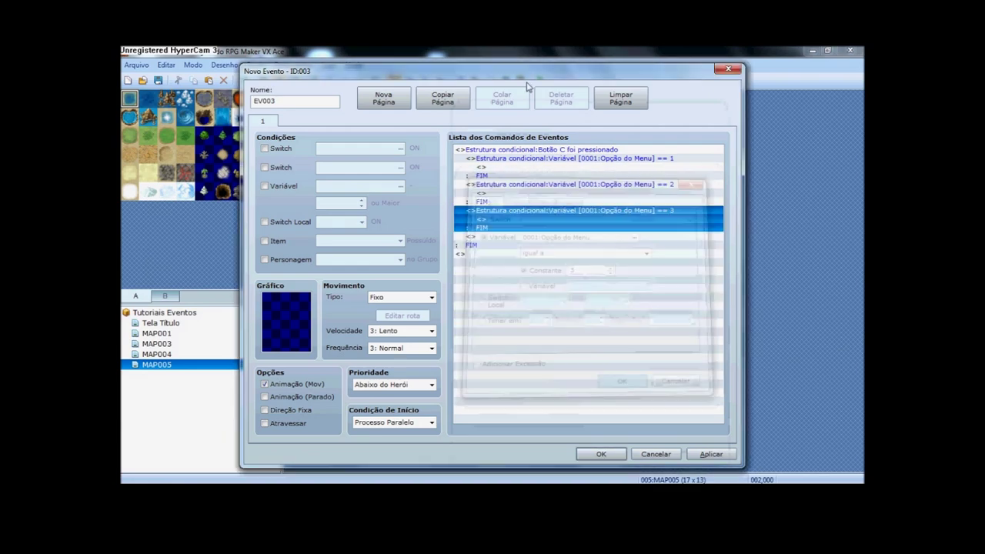
- In the option 1 block, add Parar BGM with a time of 1 second, followed by a Fade Out
{"action": "double_click", "coordinate": [557, 173]}
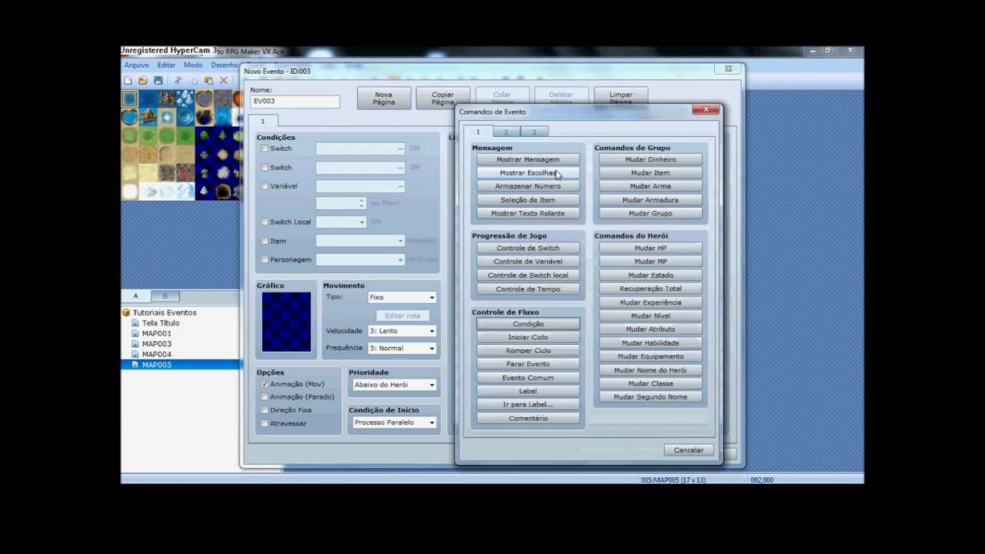
{"action": "left_click", "coordinate": [505, 133]}
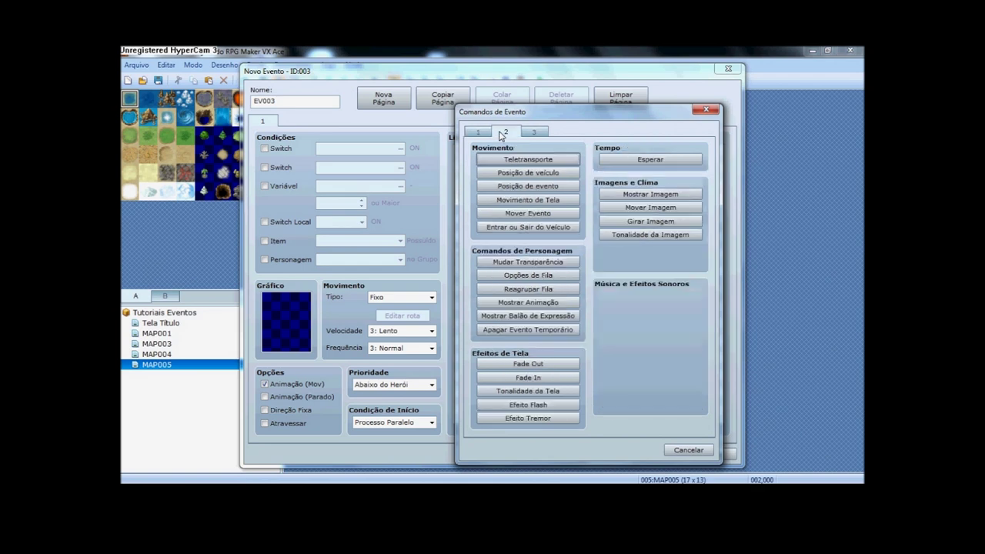
{"action": "left_click", "coordinate": [650, 309]}
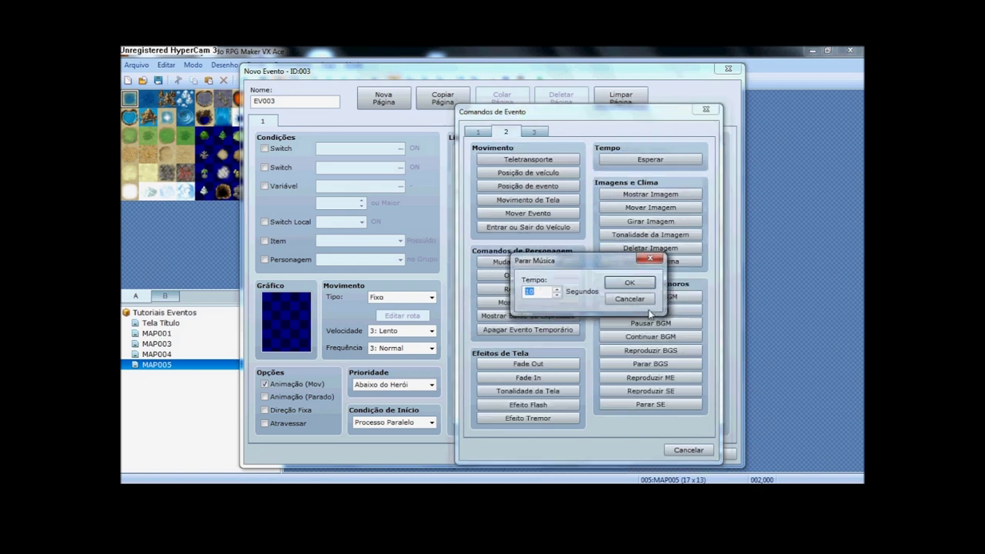
{"action": "type", "text": "1"}
{"action": "left_click", "coordinate": [630, 284]}
{"action": "double_click", "coordinate": [529, 176]}
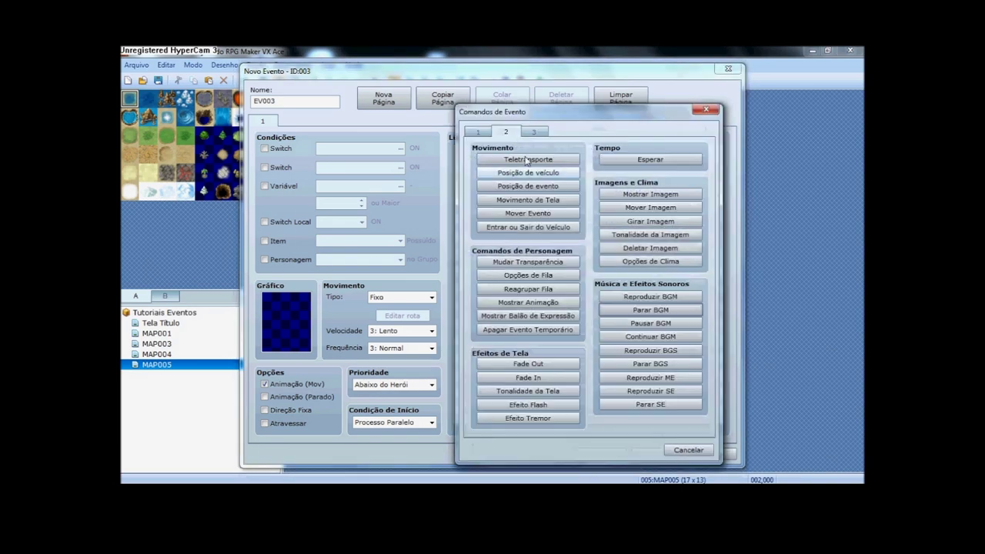
{"action": "left_click", "coordinate": [541, 364]}
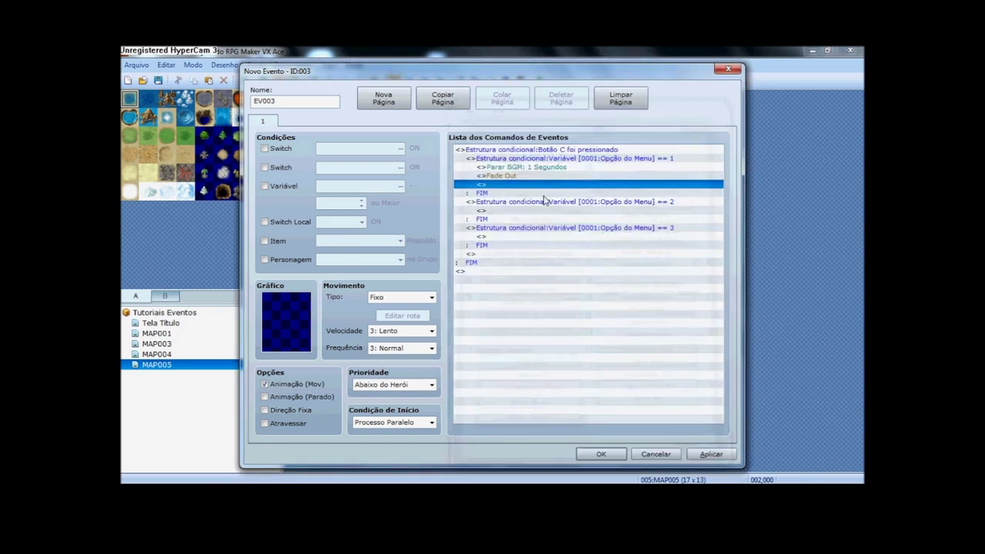
- Below the Fade Out, add a Mover Evento command for Jogador that changes the graphic to the first Actor4 character
{"action": "double_click", "coordinate": [530, 189]}
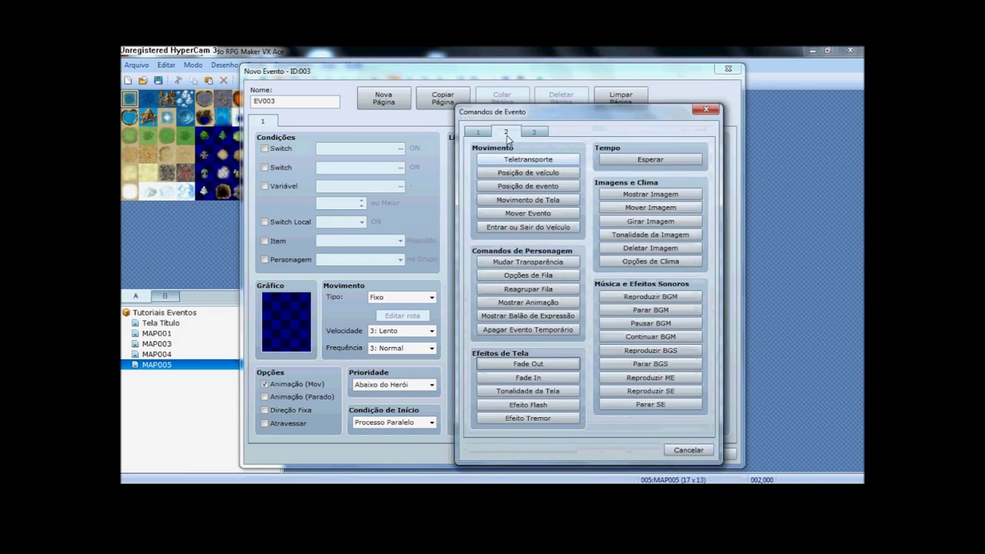
{"action": "left_click", "coordinate": [528, 213]}
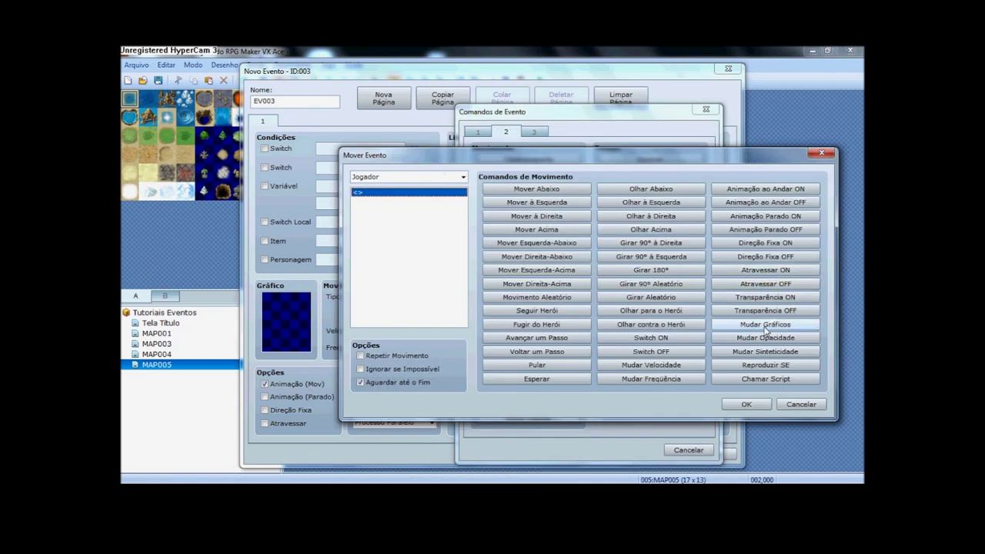
{"action": "left_click", "coordinate": [767, 325]}
{"action": "left_click", "coordinate": [467, 211]}
{"action": "left_click", "coordinate": [468, 219]}
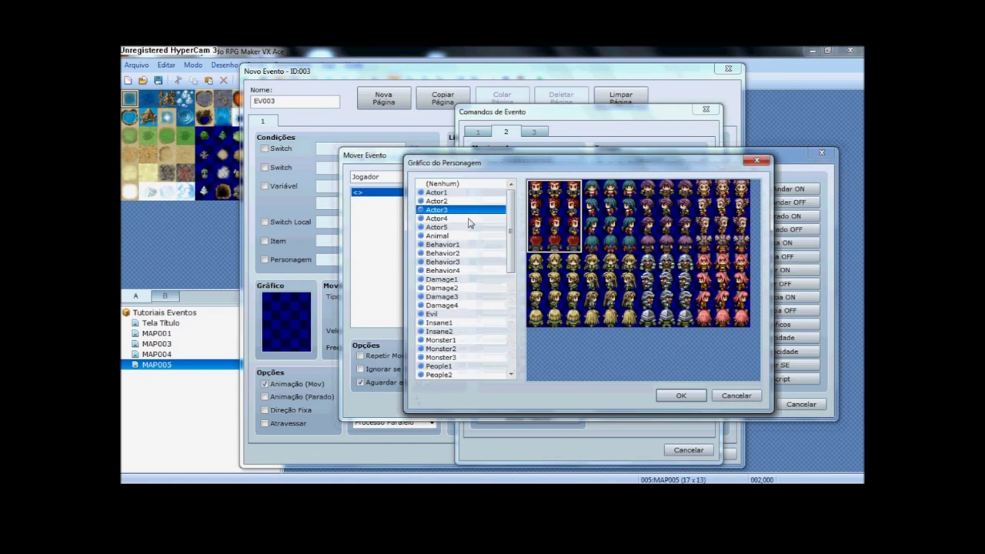
{"action": "left_click", "coordinate": [682, 396]}
{"action": "left_click", "coordinate": [746, 404]}
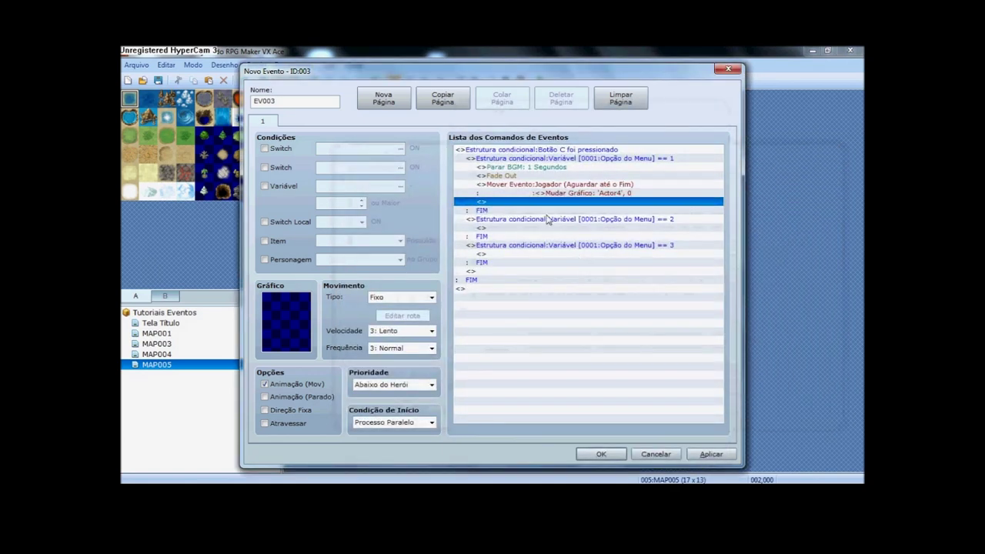
- Add a Teletransporte to MAP001 (008,006) facing Baixo at the end of the option 1 block, and close the event
{"action": "double_click", "coordinate": [537, 209]}
{"action": "left_click", "coordinate": [528, 160]}
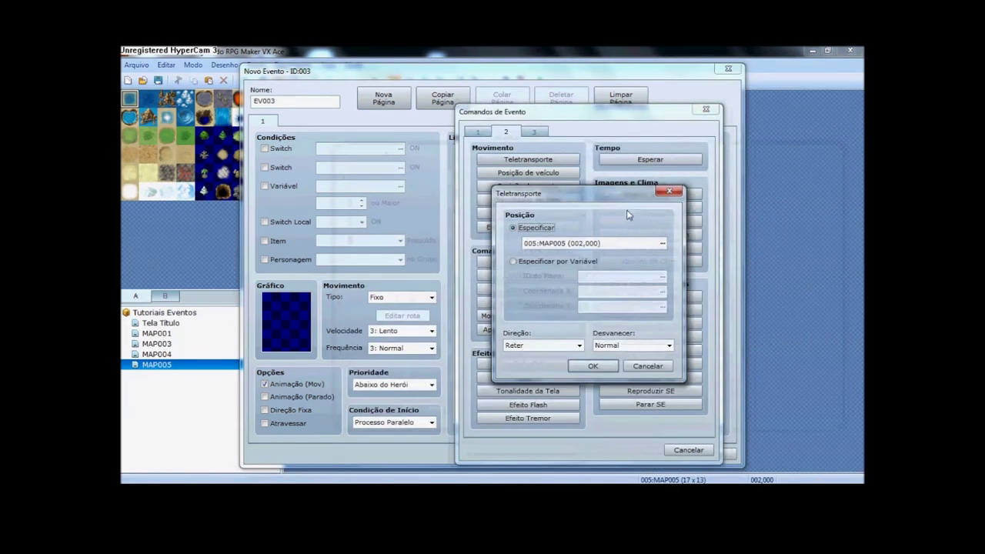
{"action": "left_click", "coordinate": [662, 244]}
{"action": "left_click", "coordinate": [365, 142]}
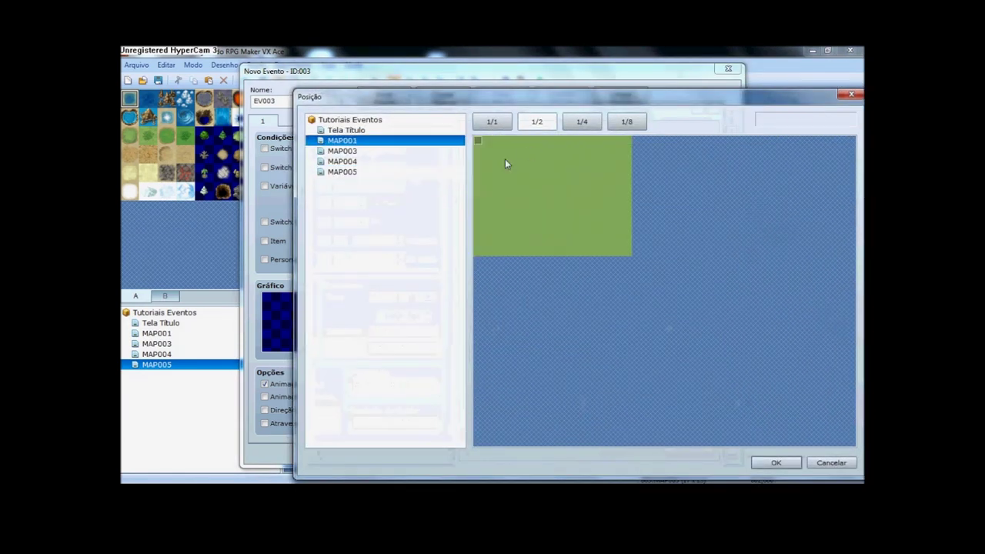
{"action": "double_click", "coordinate": [551, 200]}
{"action": "left_click", "coordinate": [543, 346]}
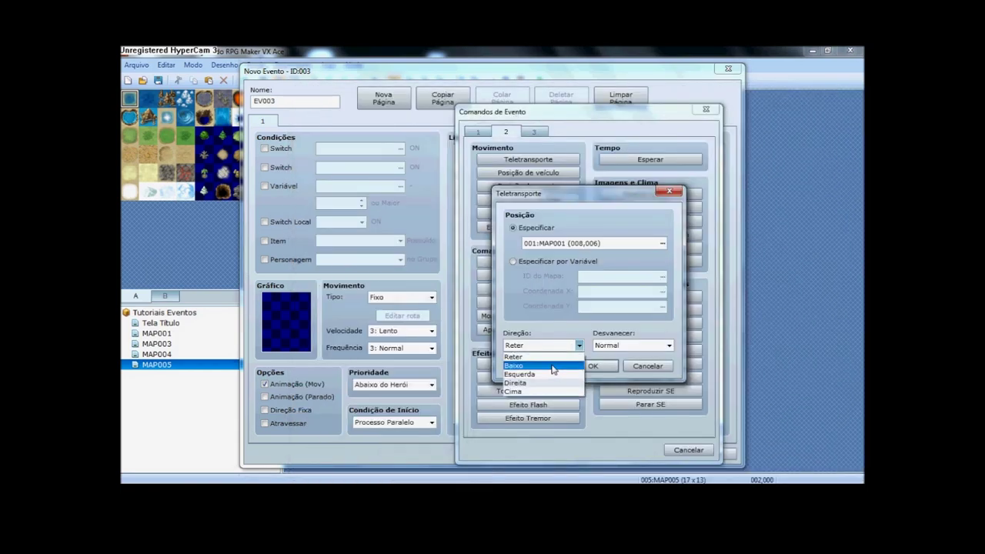
{"action": "left_click", "coordinate": [568, 364]}
{"action": "left_click", "coordinate": [589, 366]}
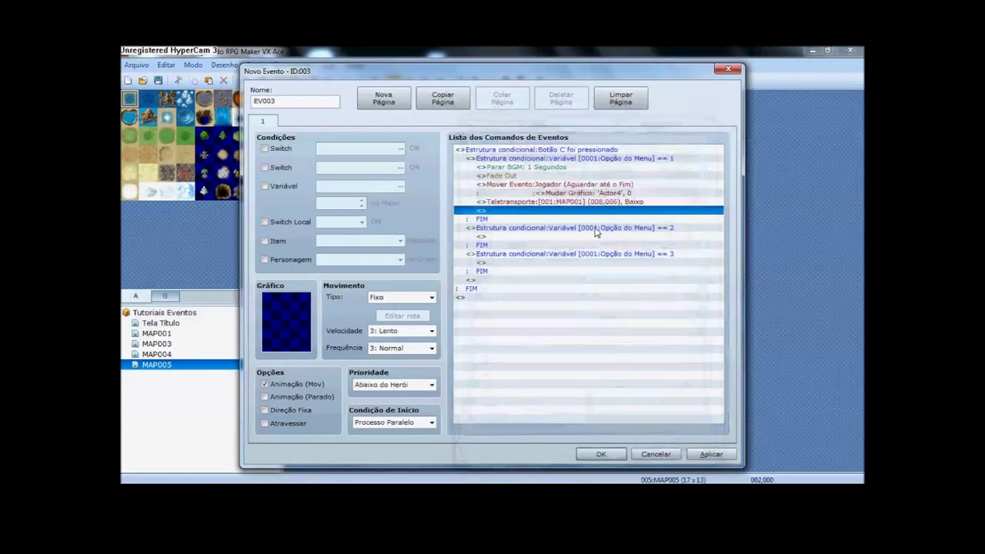
{"action": "left_click", "coordinate": [599, 460]}
- Review the command lists of EV001 on MAP001 and of EV001 on MAP005
{"action": "left_click", "coordinate": [162, 333]}
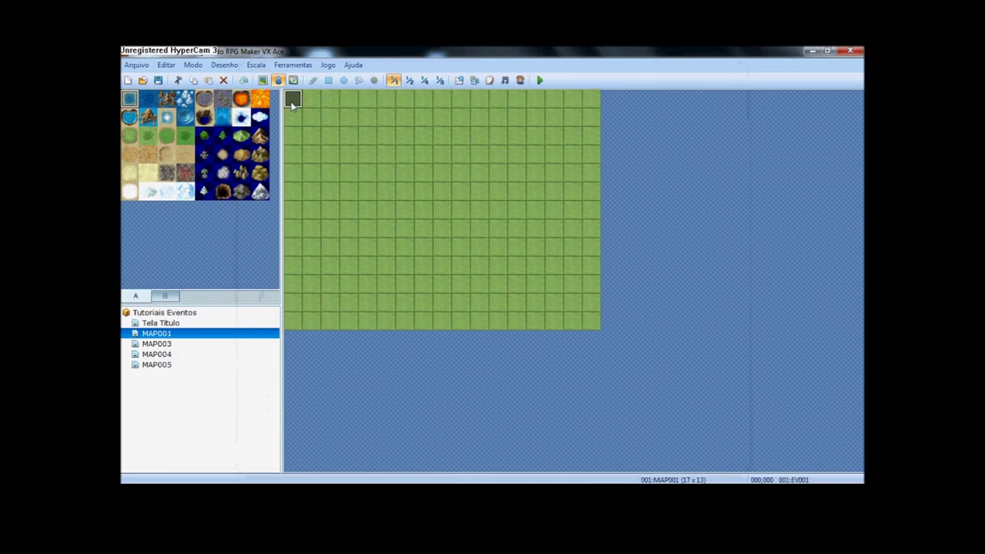
{"action": "double_click", "coordinate": [293, 100]}
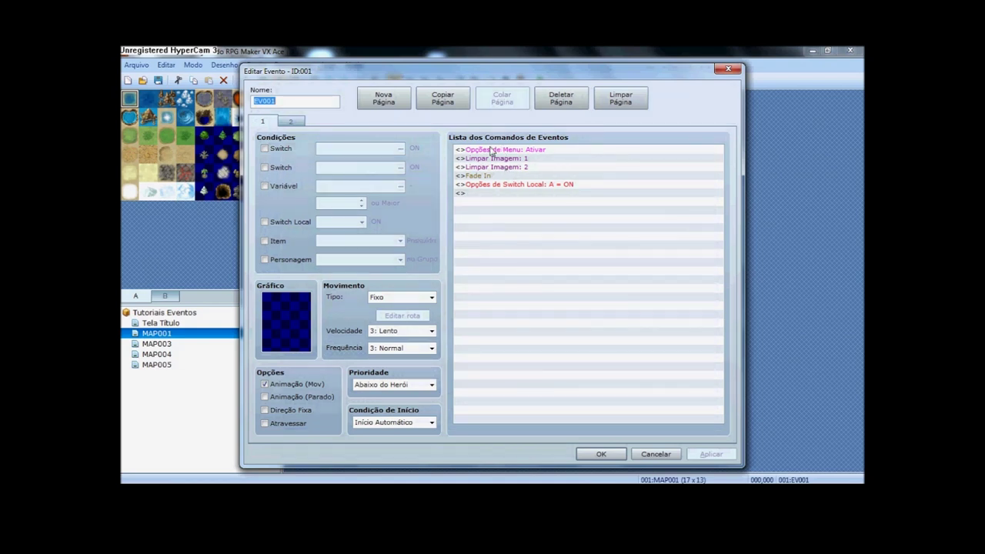
{"action": "left_click", "coordinate": [600, 455]}
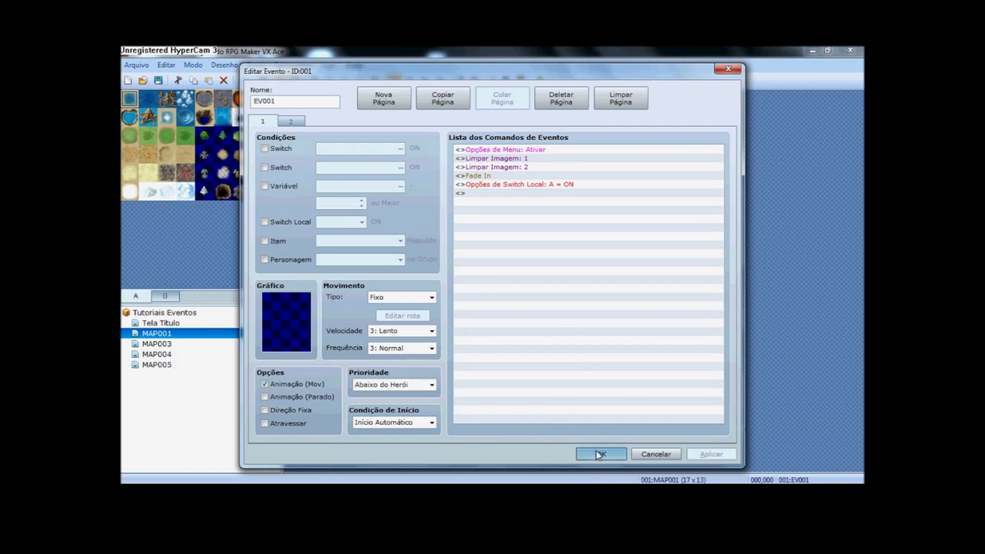
{"action": "left_click", "coordinate": [158, 364]}
{"action": "double_click", "coordinate": [299, 108]}
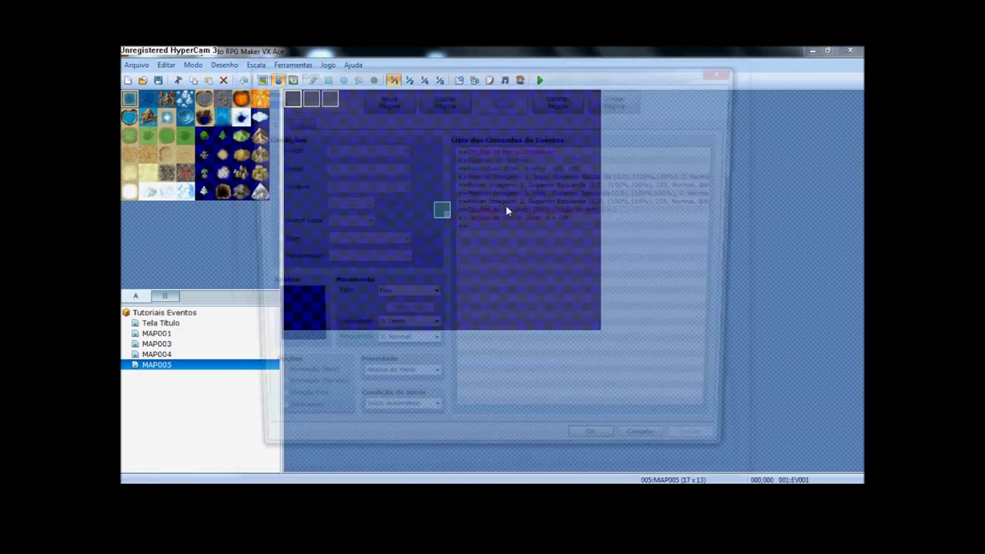
{"action": "left_click", "coordinate": [599, 453]}
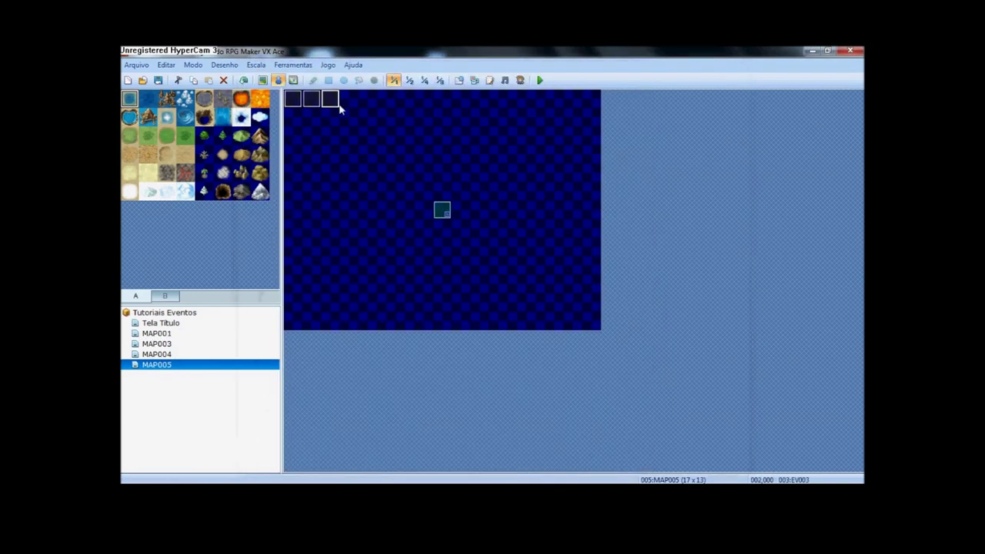
- Add the script call SceneManager.call(Scene_Load) to the option 2 block of EV003
{"action": "double_click", "coordinate": [336, 105]}
{"action": "double_click", "coordinate": [542, 237]}
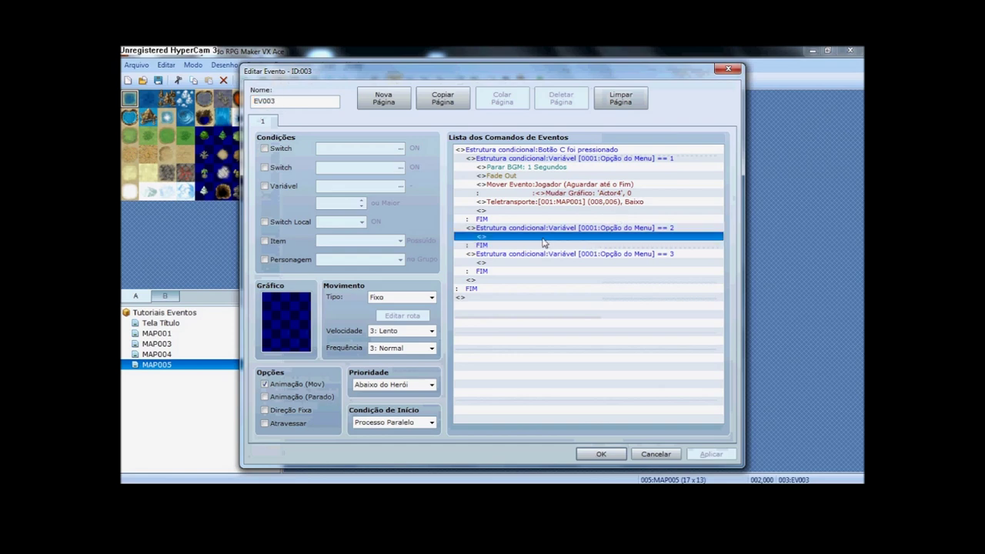
{"action": "left_click", "coordinate": [535, 133]}
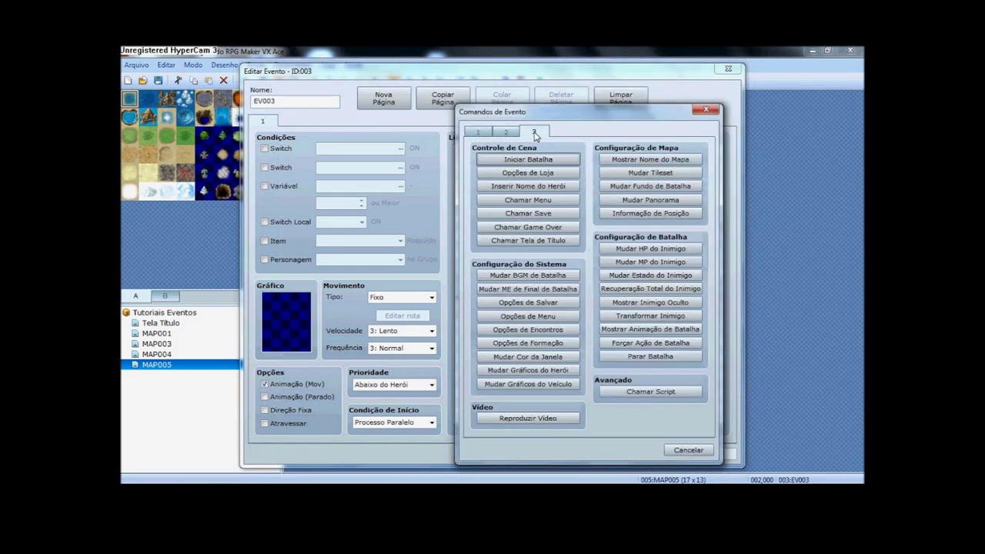
{"action": "left_click", "coordinate": [651, 391]}
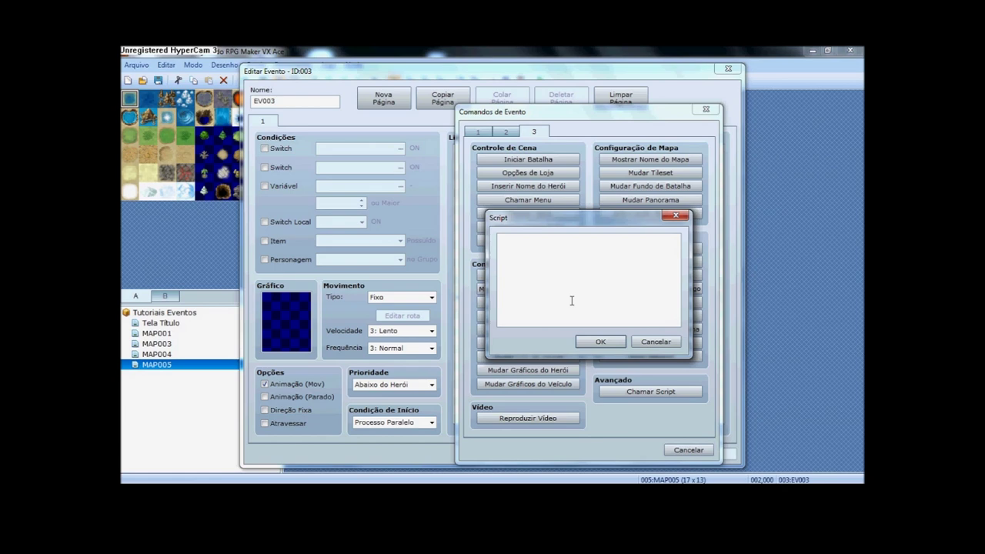
{"action": "type", "text": "Scene"}
{"action": "type", "text": "call(Scene_Load"}
{"action": "left_click", "coordinate": [602, 344]}
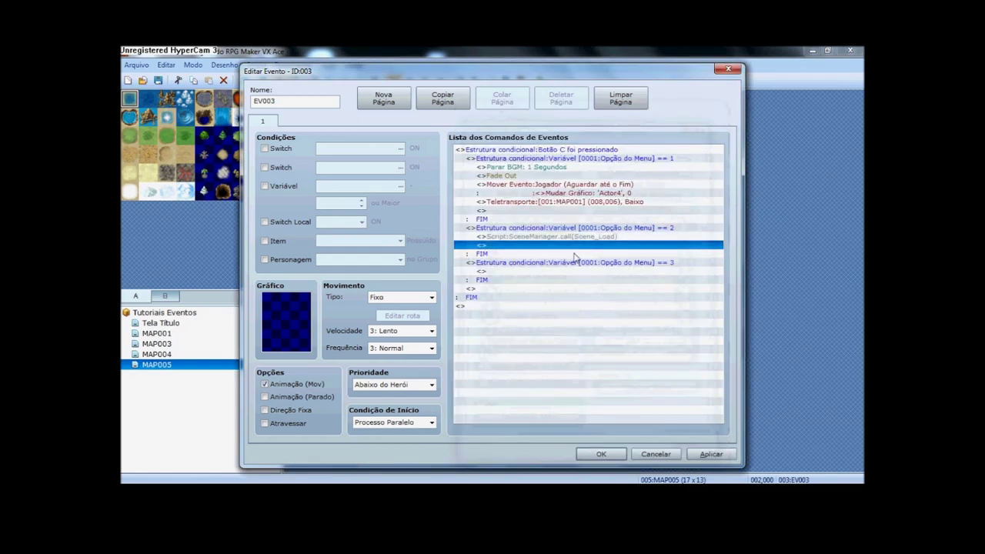
- Copy the Scene_Load script call into the option 3 block
{"action": "left_click", "coordinate": [567, 237]}
{"action": "key", "text": "ctrl+c"}
{"action": "left_click", "coordinate": [568, 271]}
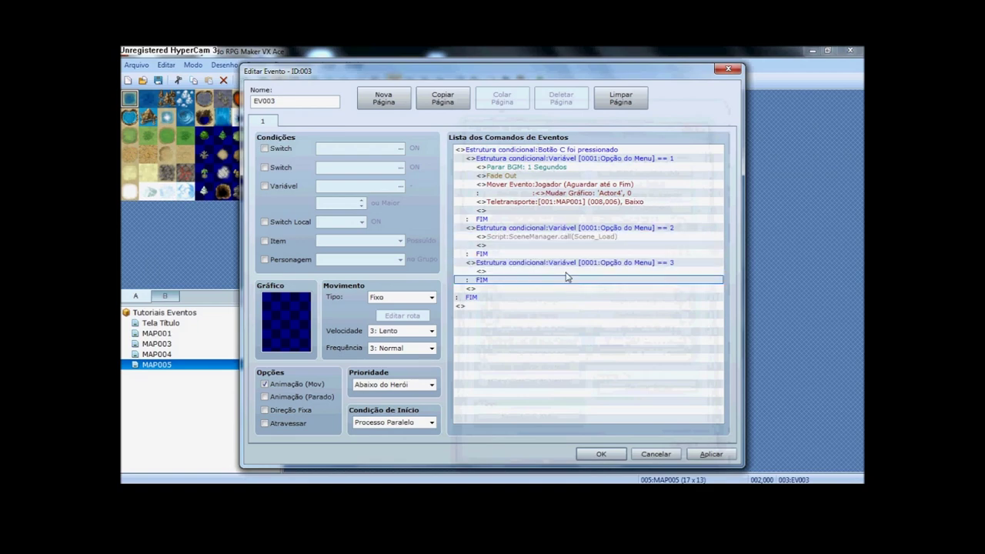
{"action": "key", "text": "ctrl+v"}
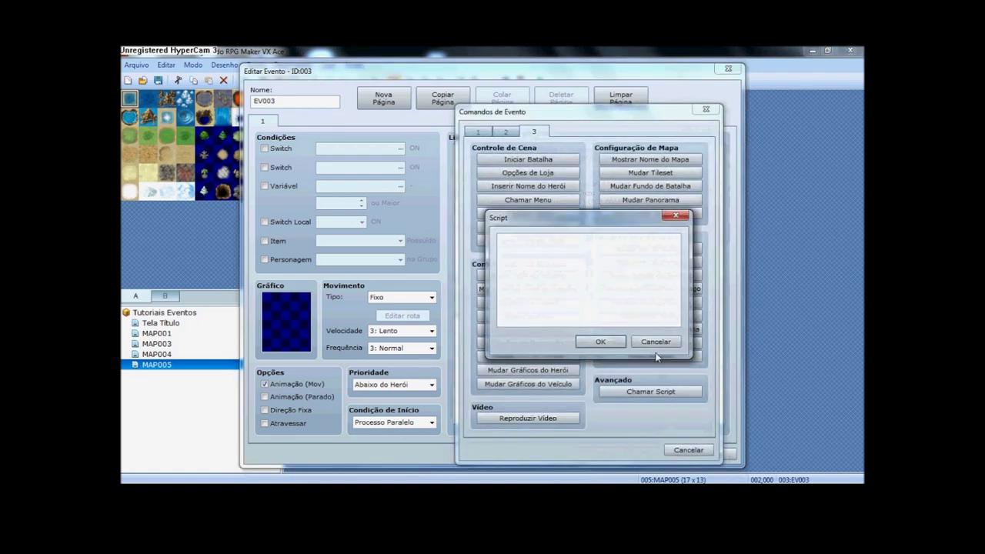
{"action": "left_click", "coordinate": [658, 356]}
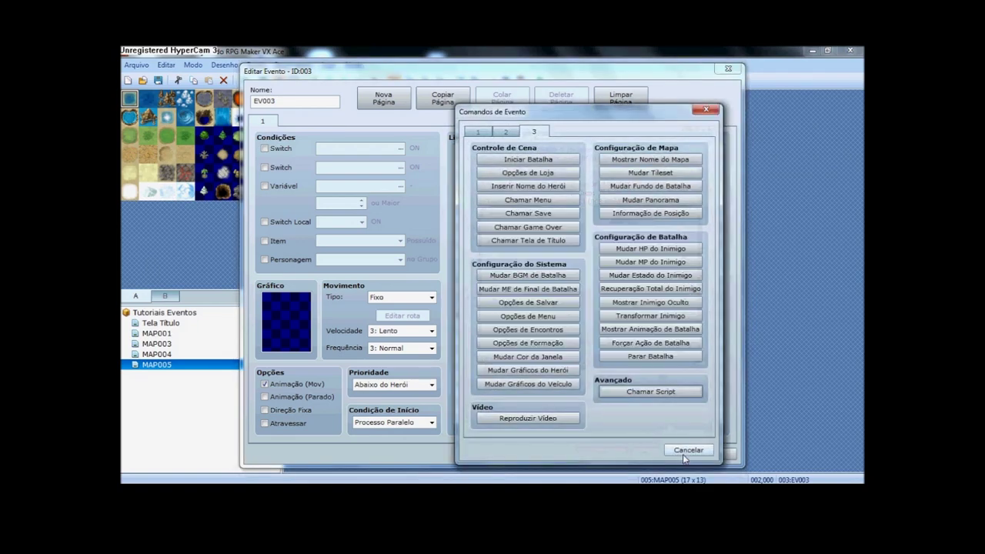
{"action": "left_click", "coordinate": [689, 451]}
- Change the script call in the option 3 block to SceneManager.exit and close the event
{"action": "double_click", "coordinate": [528, 272]}
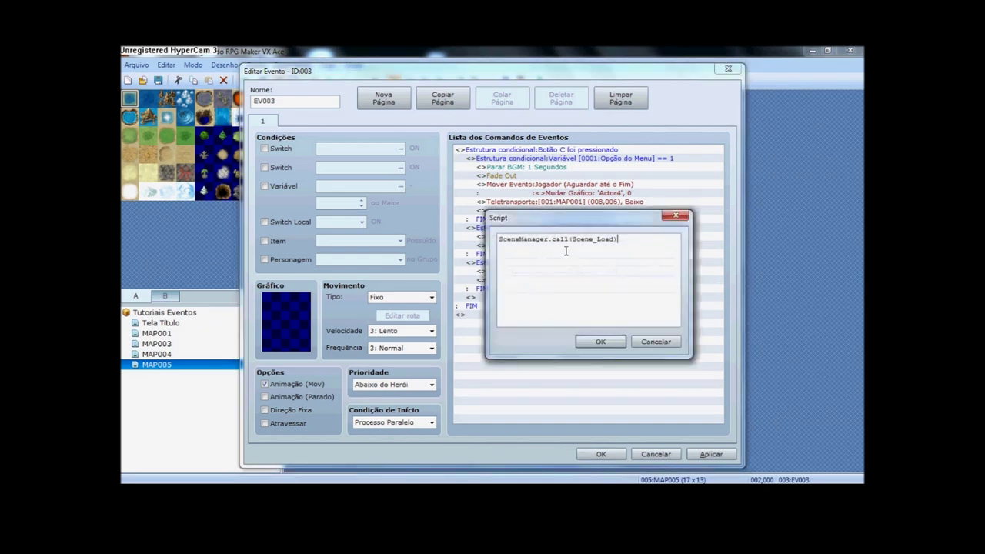
{"action": "left_click_drag", "start_coordinate": [551, 240], "coordinate": [664, 241]}
{"action": "type", "text": "quit"}
{"action": "left_click_drag", "start_coordinate": [551, 239], "coordinate": [594, 239]}
{"action": "type", "text": "exit"}
{"action": "left_click", "coordinate": [599, 342]}
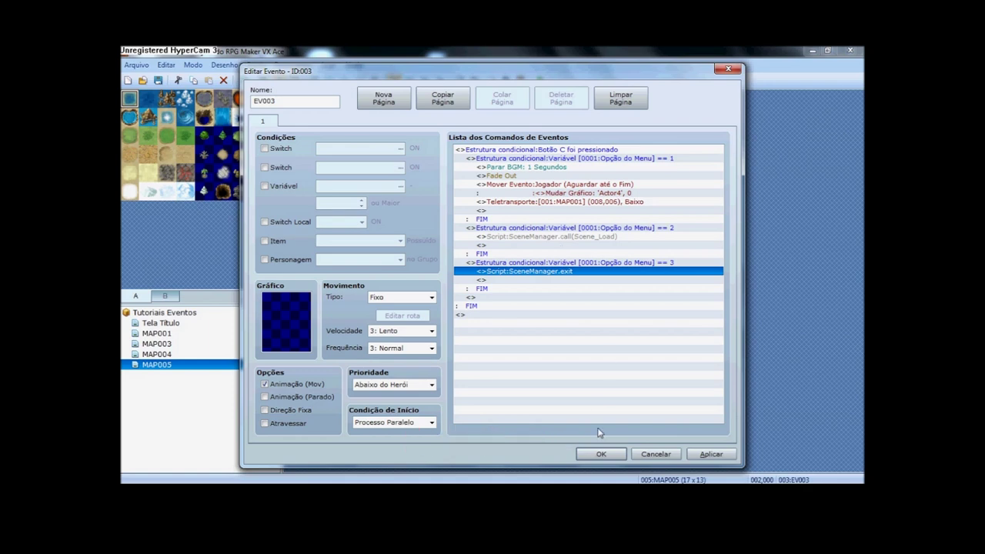
{"action": "left_click", "coordinate": [601, 454]}
- Save the project changes, start a playtest and cycle the title selection through Novo Jogo, Continuar and Sair
{"action": "left_click", "coordinate": [541, 81]}
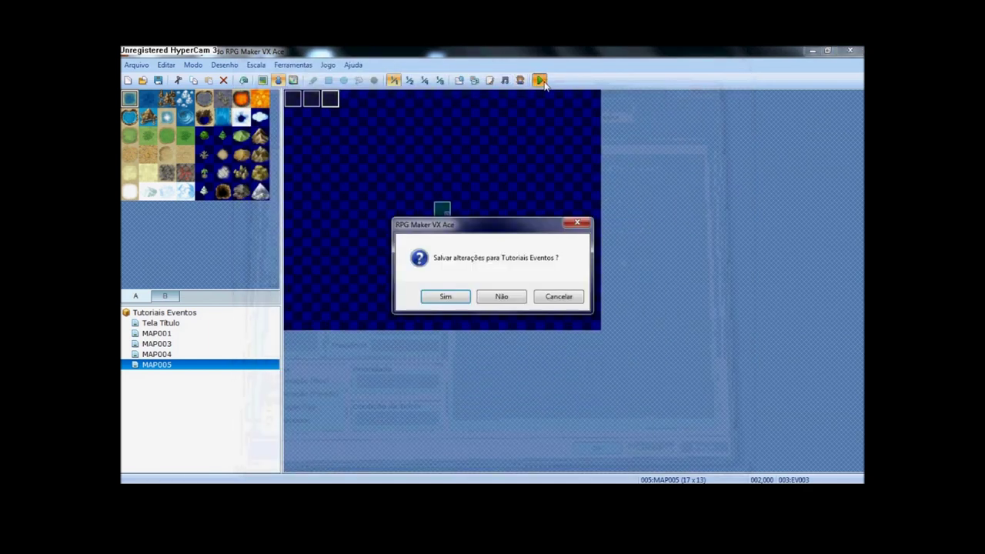
{"action": "key", "text": "Return"}
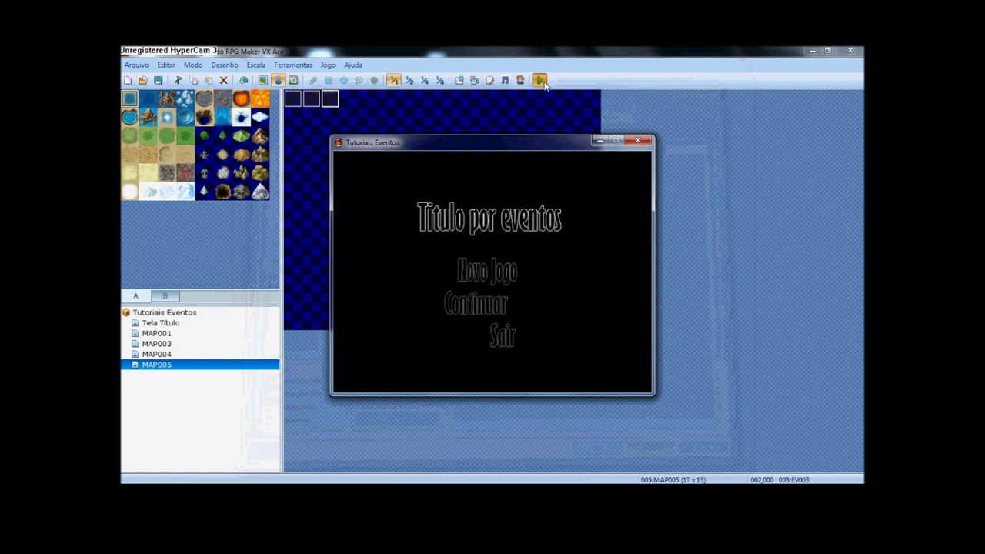
{"action": "key", "text": "Down"}
{"action": "key", "text": "Down"}
{"action": "key", "text": "Down"}
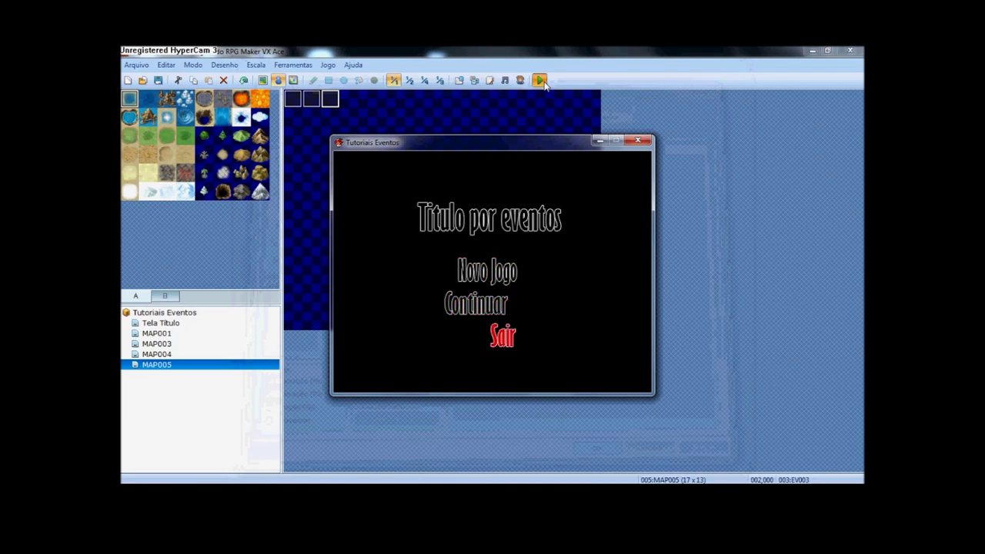
{"action": "key", "text": "Down"}
{"action": "key", "text": "Up"}
{"action": "key", "text": "Down"}
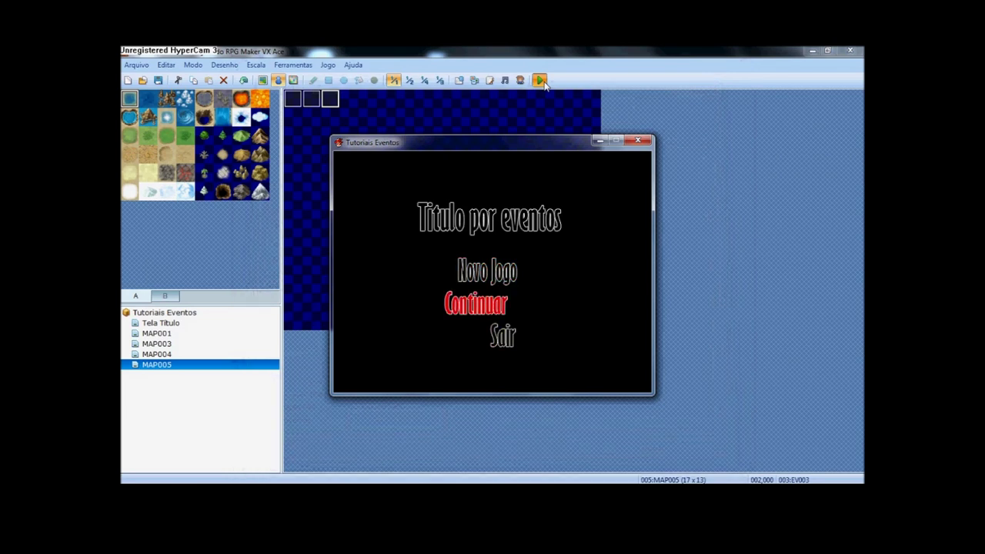
- Test Continuar by opening and leaving the load screen, and start a new game with Novo Jogo
{"action": "key", "text": "Return"}
{"action": "key", "text": "Escape"}
{"action": "key", "text": "Up"}
{"action": "key", "text": "Down"}
{"action": "key", "text": "Down"}
{"action": "key", "text": "Up"}
{"action": "key", "text": "Up"}
{"action": "key", "text": "Return"}
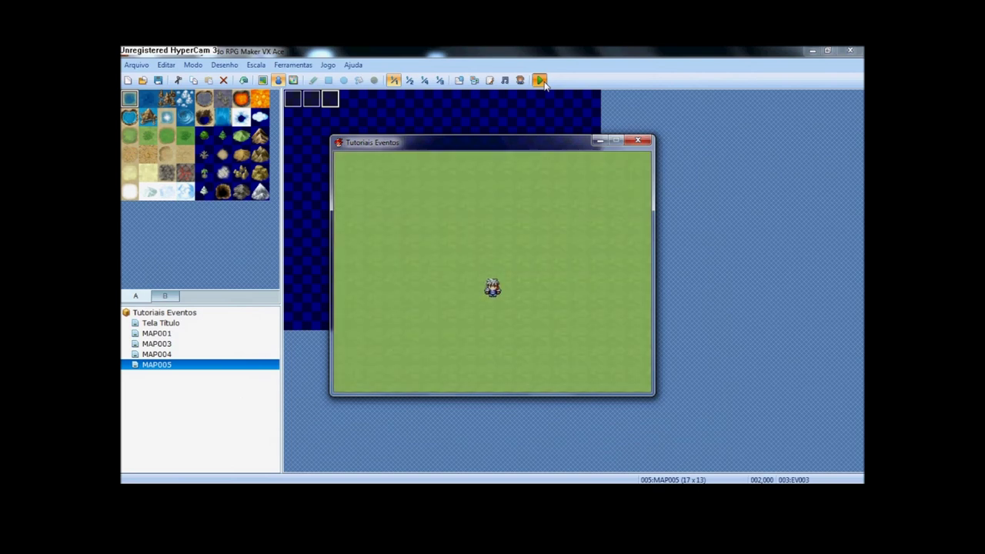
- Return to the title screen from the game menu with Tela de Título, and quit the playtest with Sair
{"action": "key", "text": "Escape"}
{"action": "key", "text": "Down"}
{"action": "key", "text": "Up"}
{"action": "key", "text": "Up"}
{"action": "key", "text": "Return"}
{"action": "key", "text": "Down"}
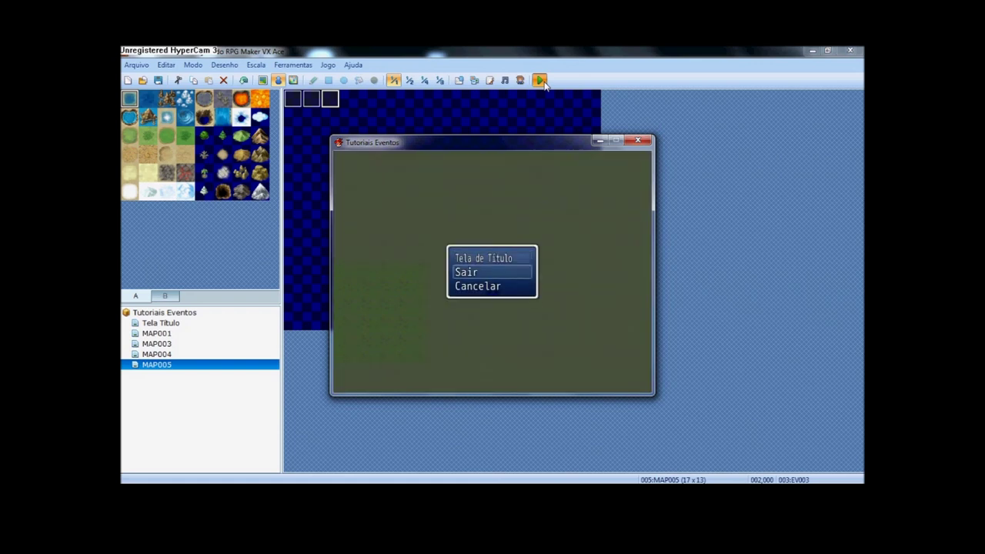
{"action": "key", "text": "Down"}
{"action": "key", "text": "Return"}
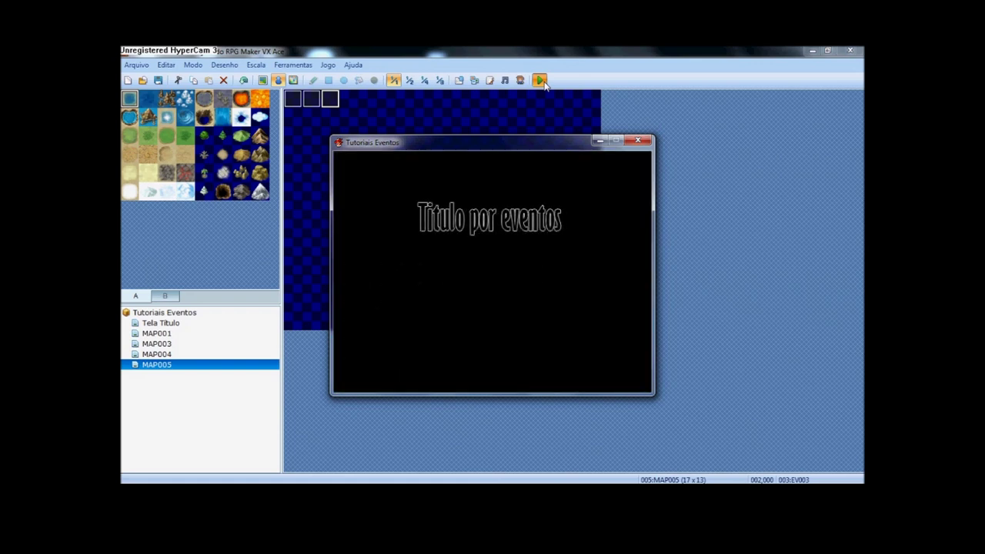
{"action": "key", "text": "Up"}
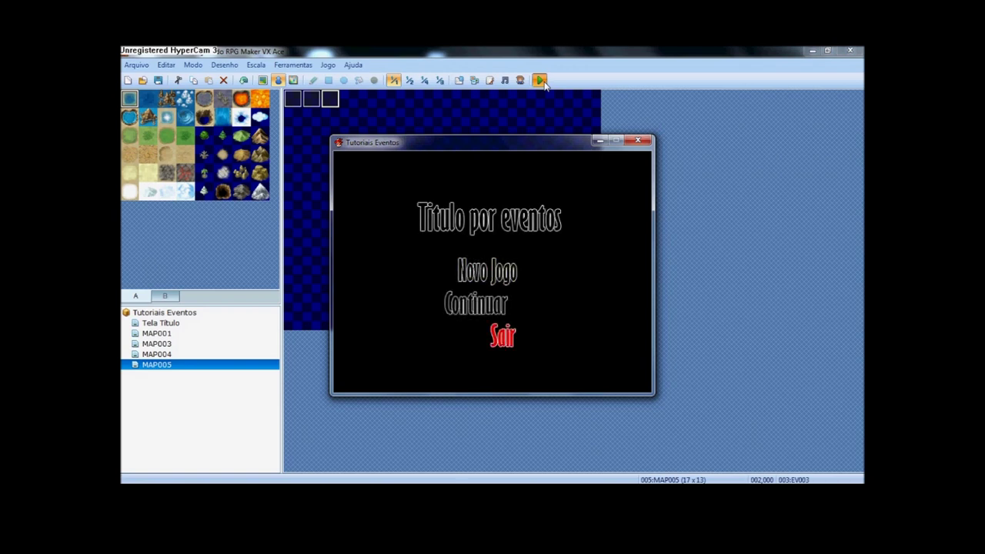
{"action": "key", "text": "Return"}
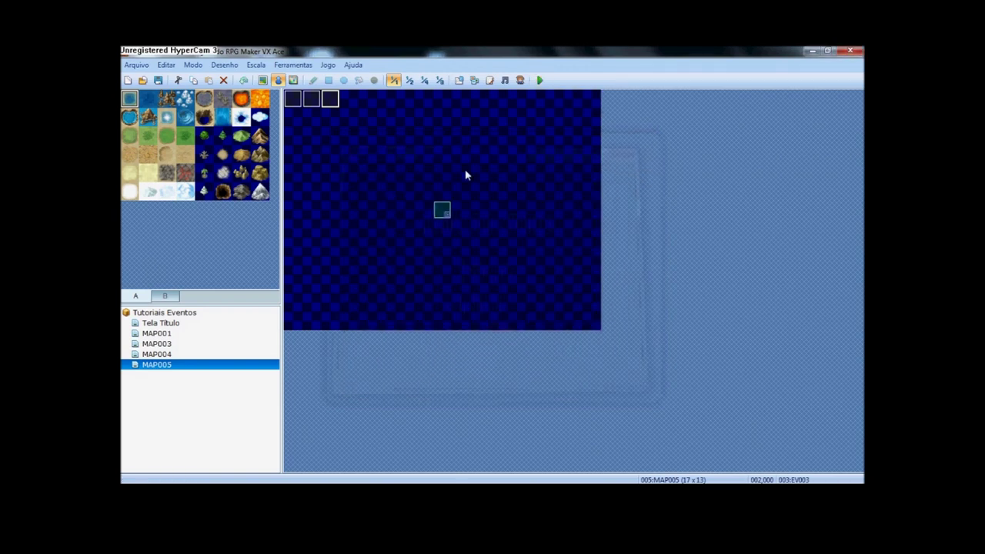
- Review the command lists of EV002 and EV003 on MAP005 without changing them
{"action": "double_click", "coordinate": [313, 100]}
{"action": "left_click", "coordinate": [601, 454]}
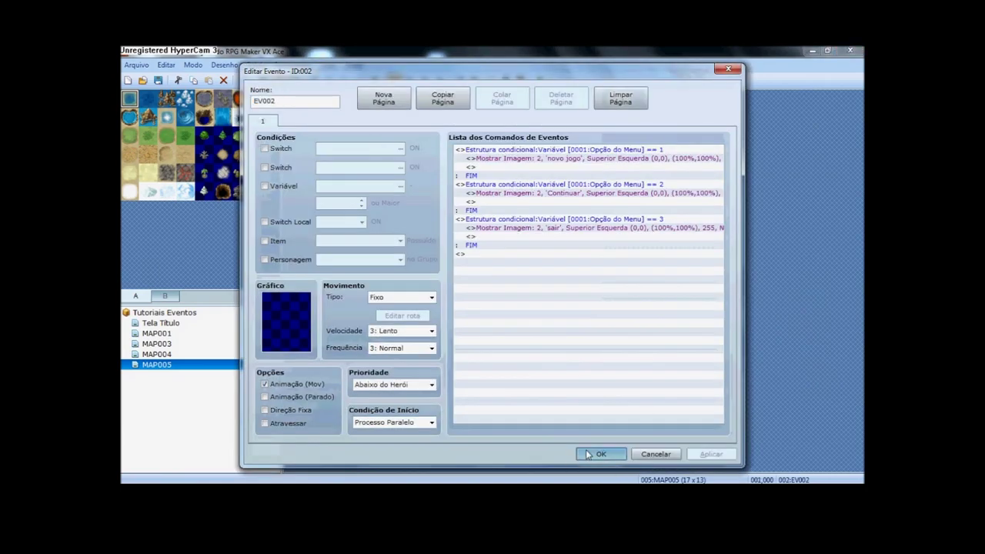
{"action": "double_click", "coordinate": [331, 100]}
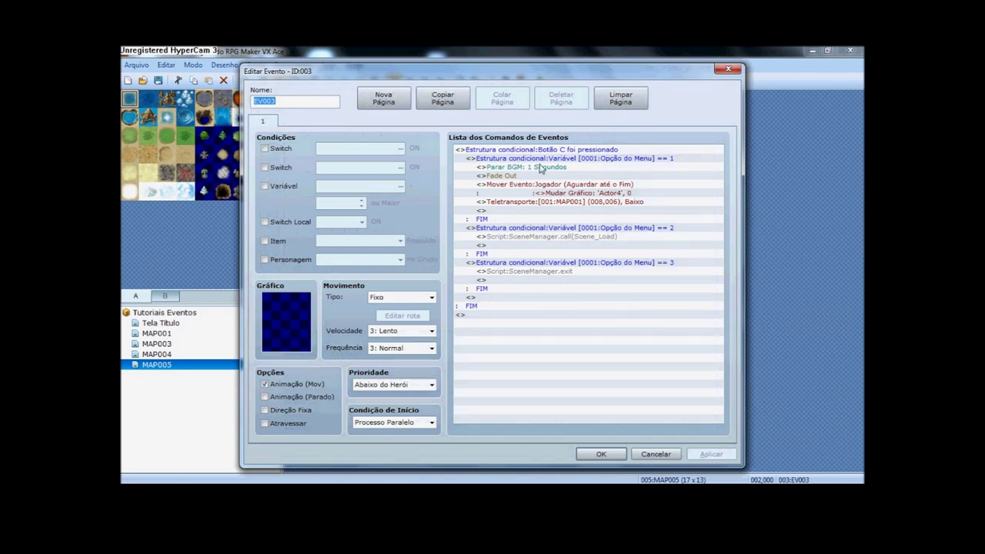
{"action": "left_click", "coordinate": [597, 454]}
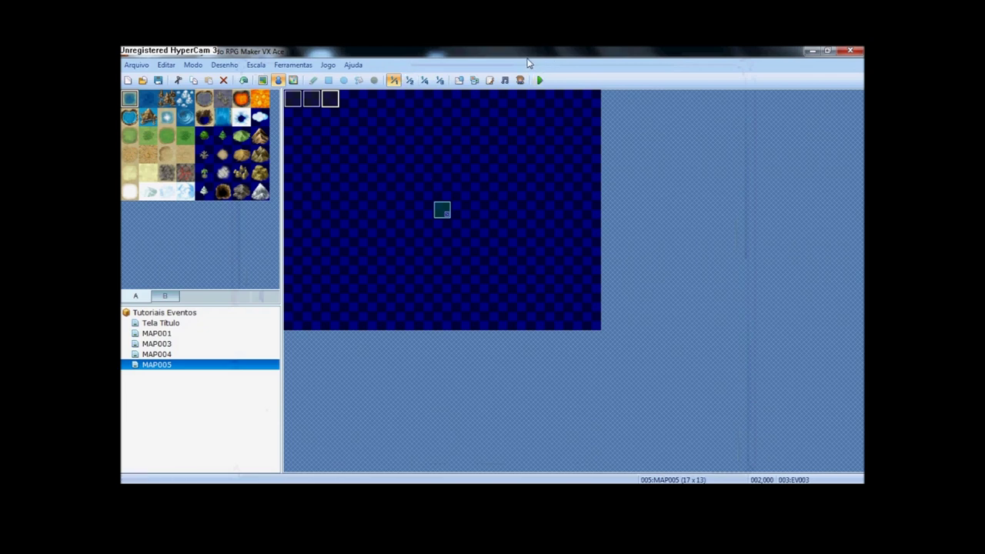
{"action": "left_click", "coordinate": [440, 225]}
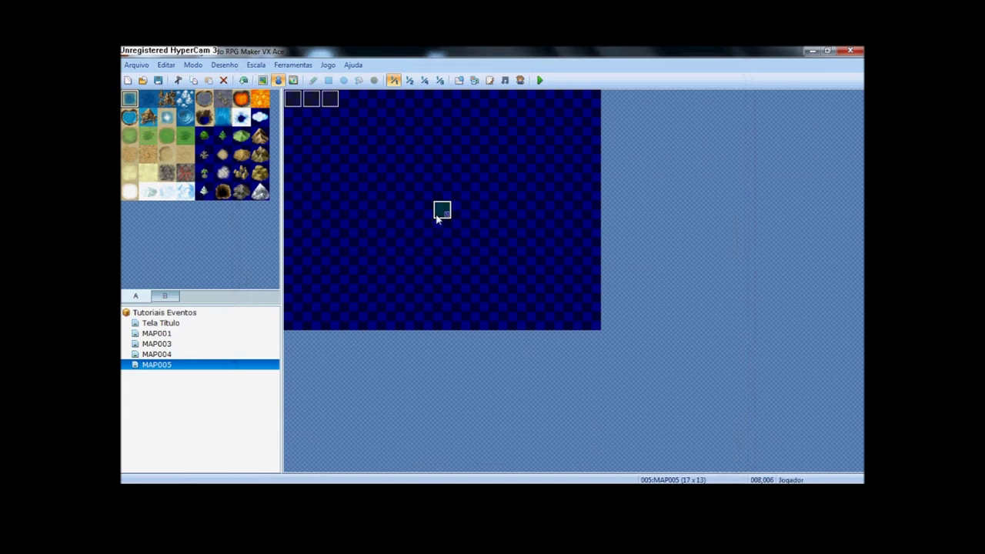
{"action": "left_click", "coordinate": [431, 215]}
{"action": "left_click", "coordinate": [443, 216]}
{"action": "left_click", "coordinate": [437, 211]}
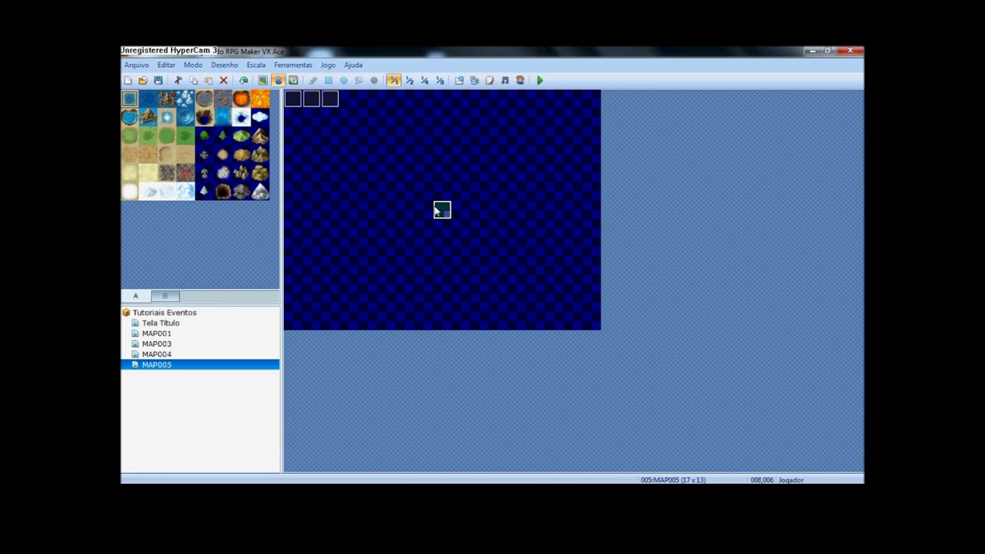